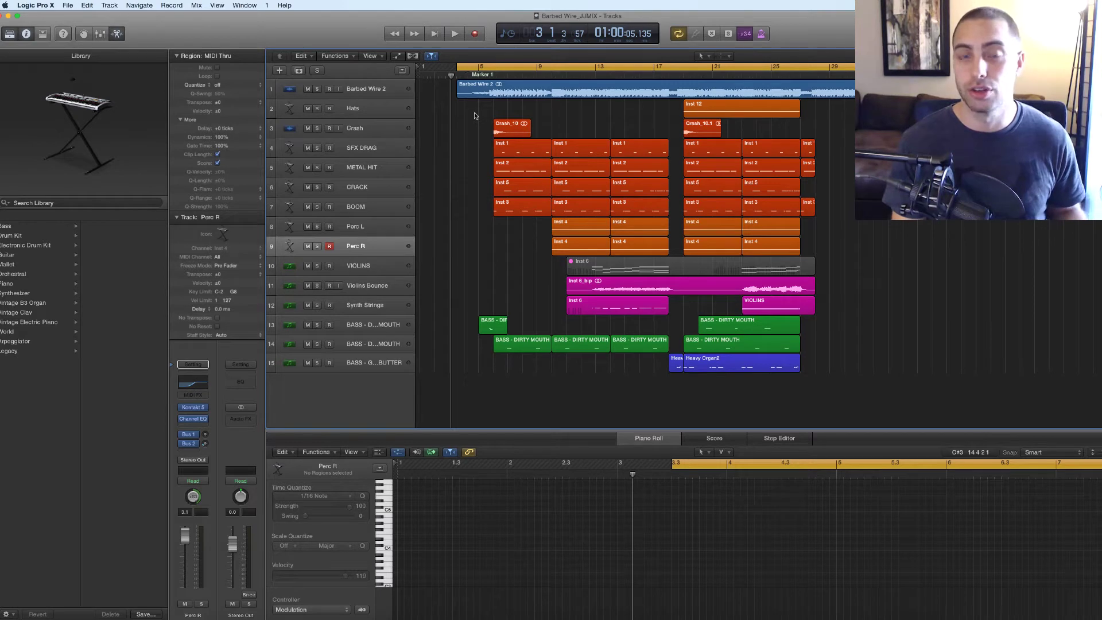
# Solo the Barbed Wire 2 track, listen to it, and place the playhead at bar 20.
pyautogui.click(317, 90)
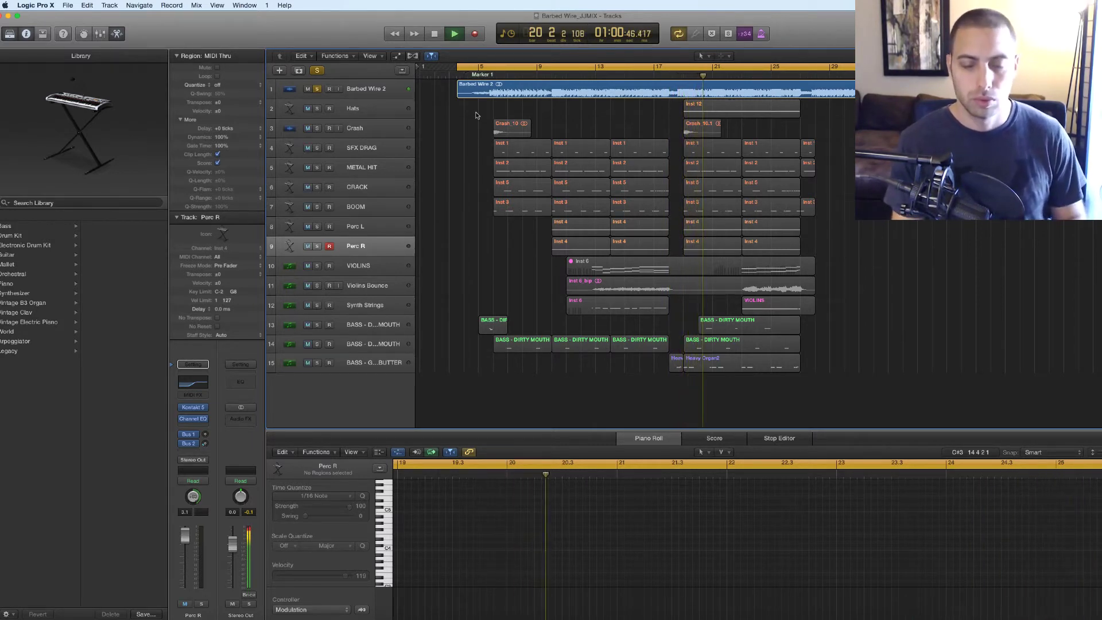
pyautogui.press('space')
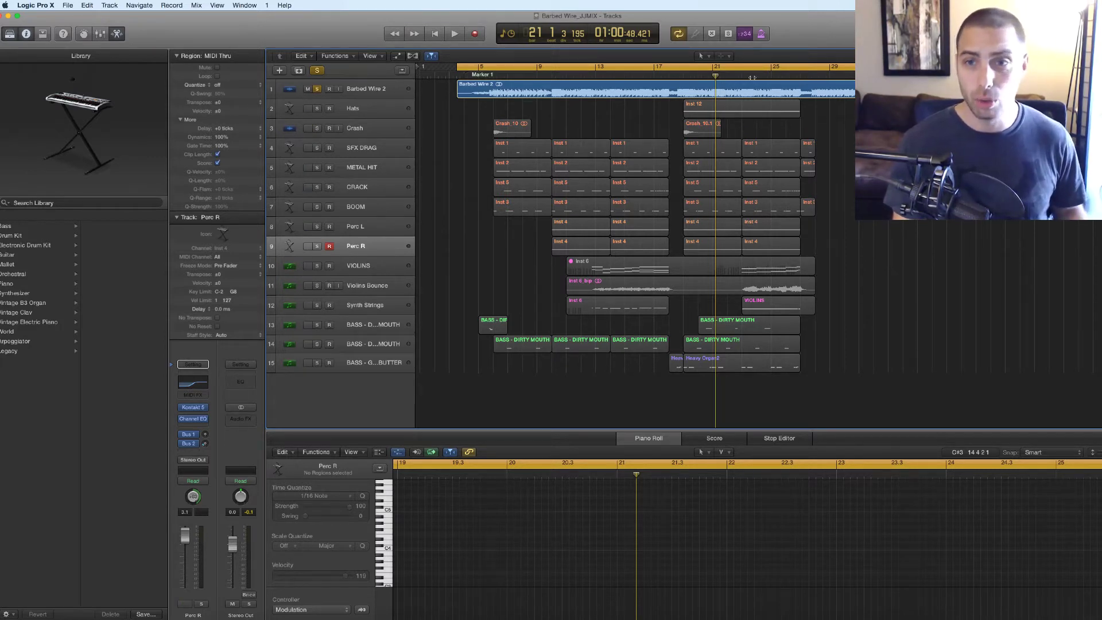
pyautogui.click(799, 75)
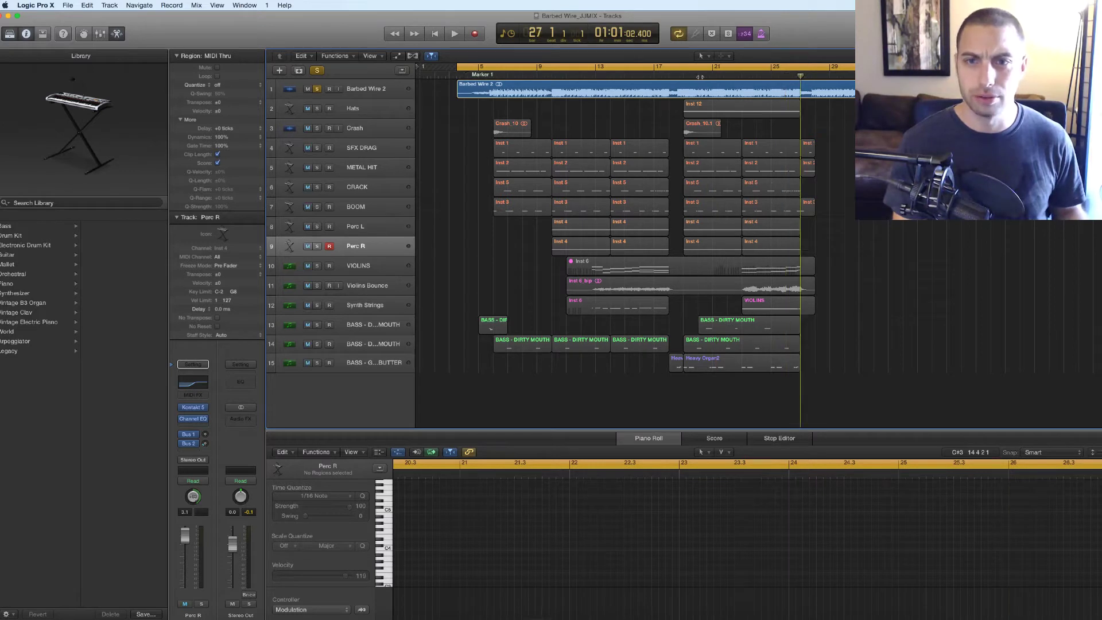
pyautogui.click(699, 76)
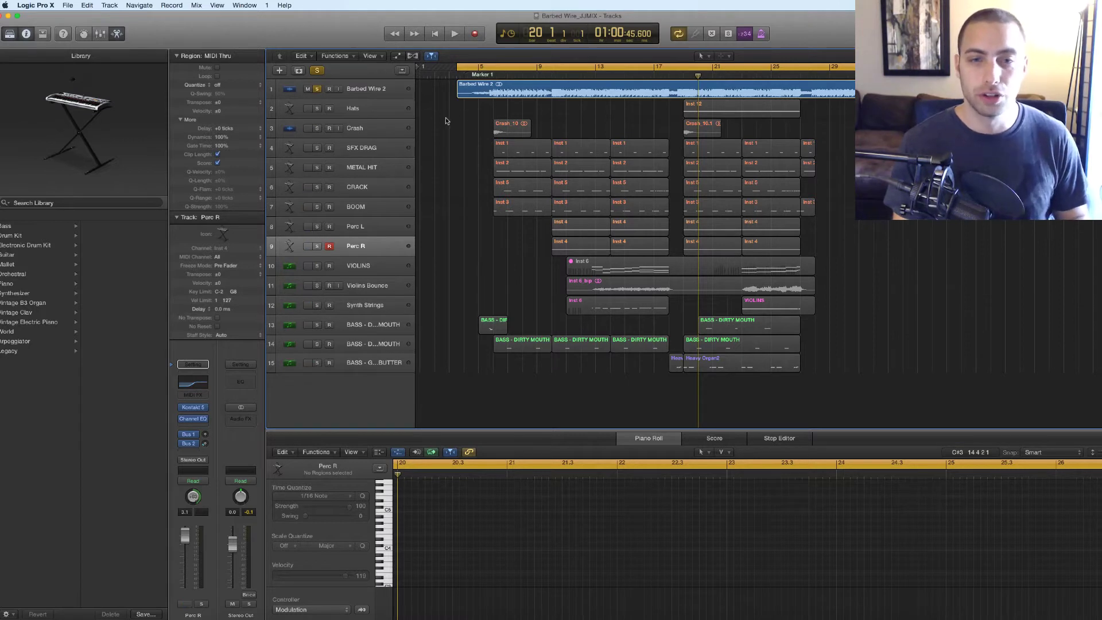
# Set the cycle range from bar 6 to bar 14.
pyautogui.click(493, 69)
pyautogui.moveTo(493, 68); pyautogui.dragTo(609, 70)
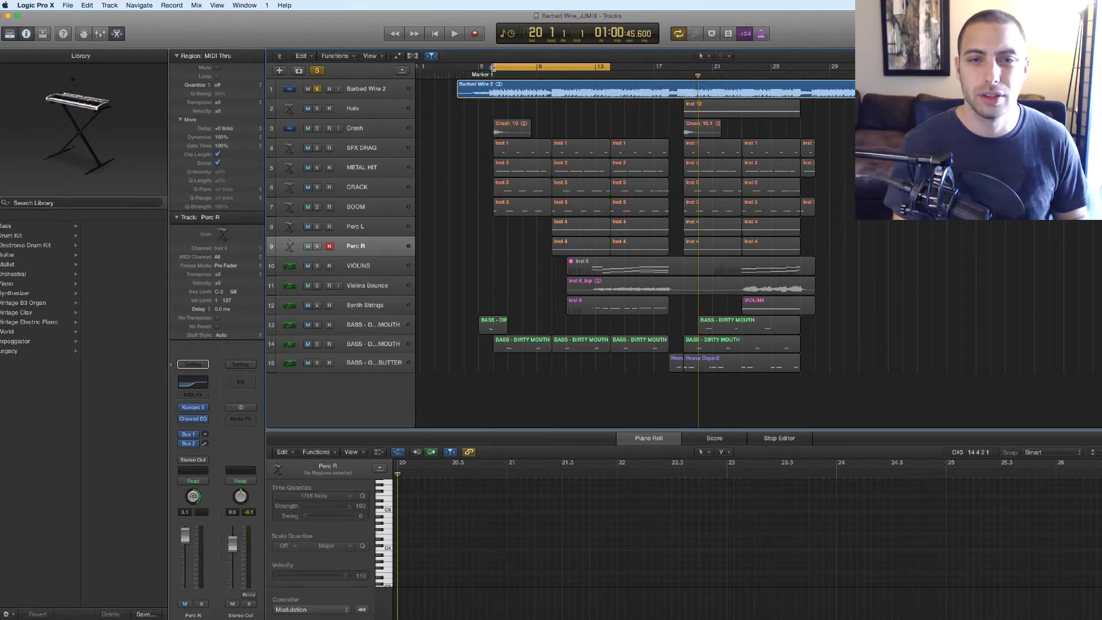
pyautogui.click(493, 69)
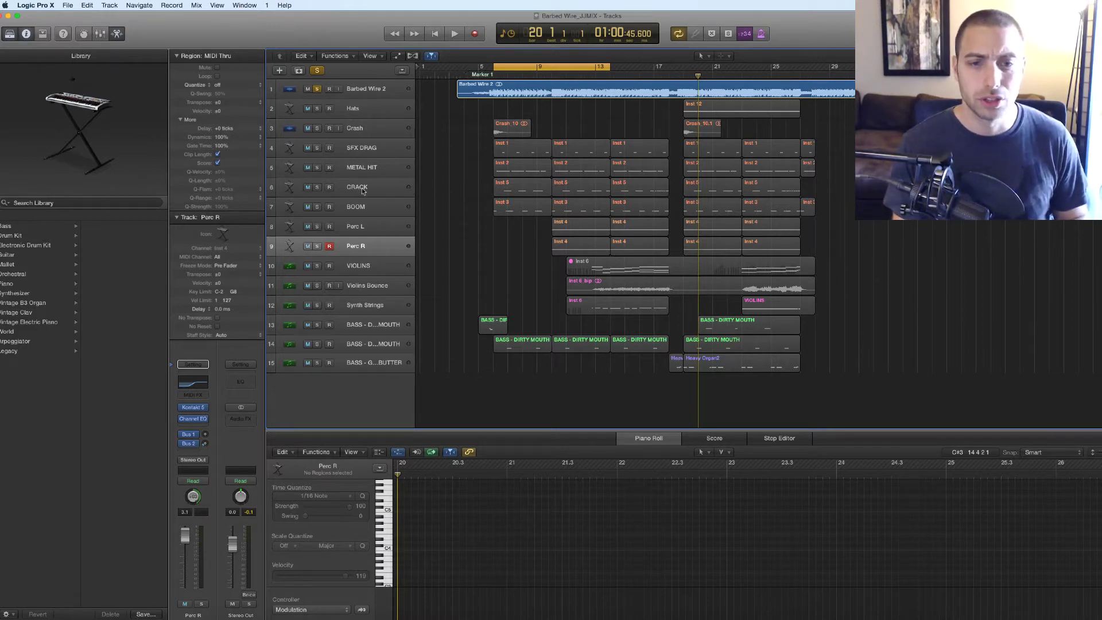
# Solo the BOOM and CRACK tracks alongside Barbed Wire 2, then select the BOOM track and clear the region selection.
pyautogui.click(317, 208)
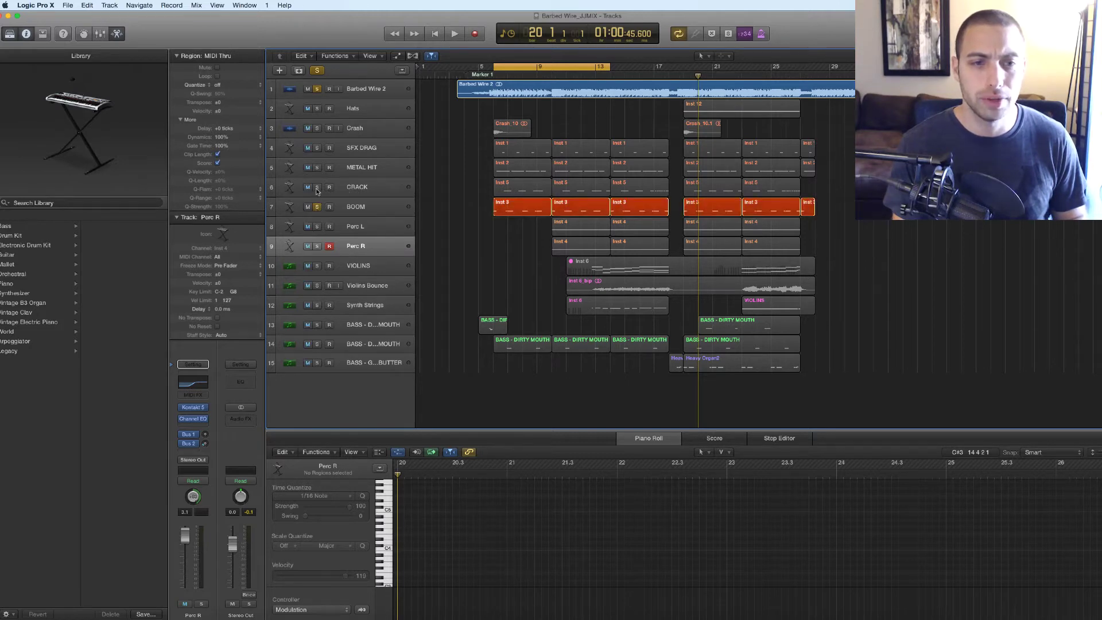
pyautogui.click(317, 188)
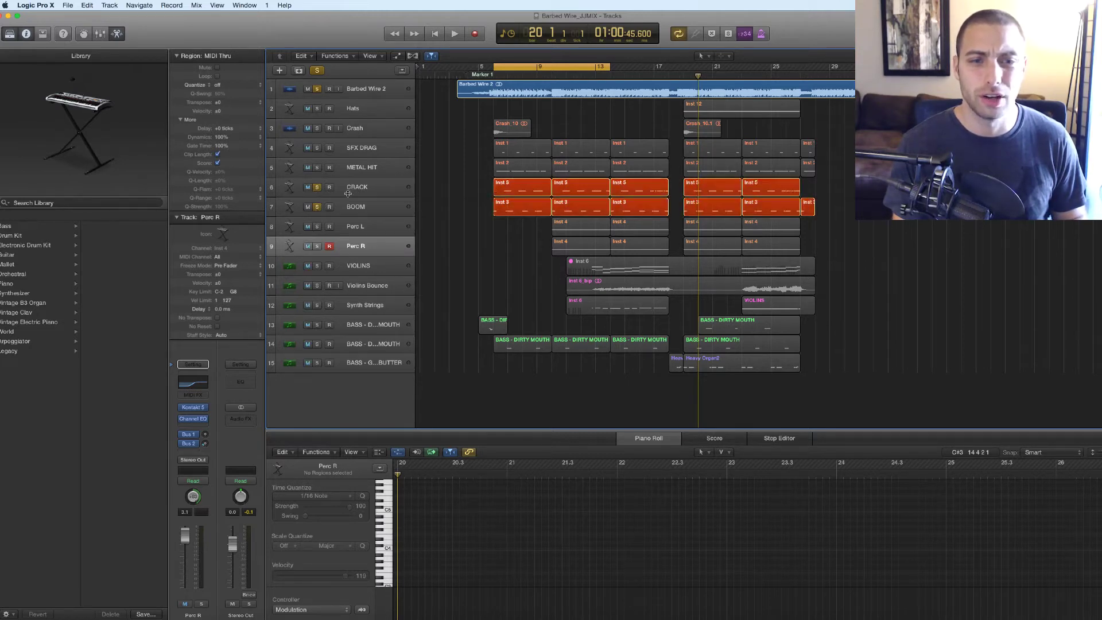
pyautogui.click(364, 206)
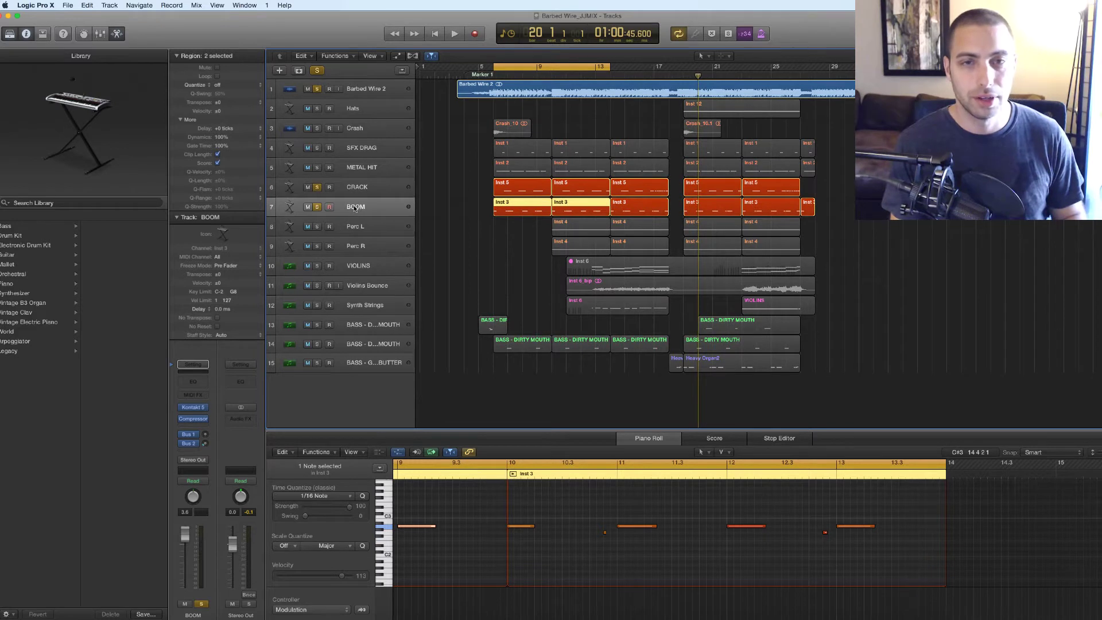
pyautogui.click(459, 207)
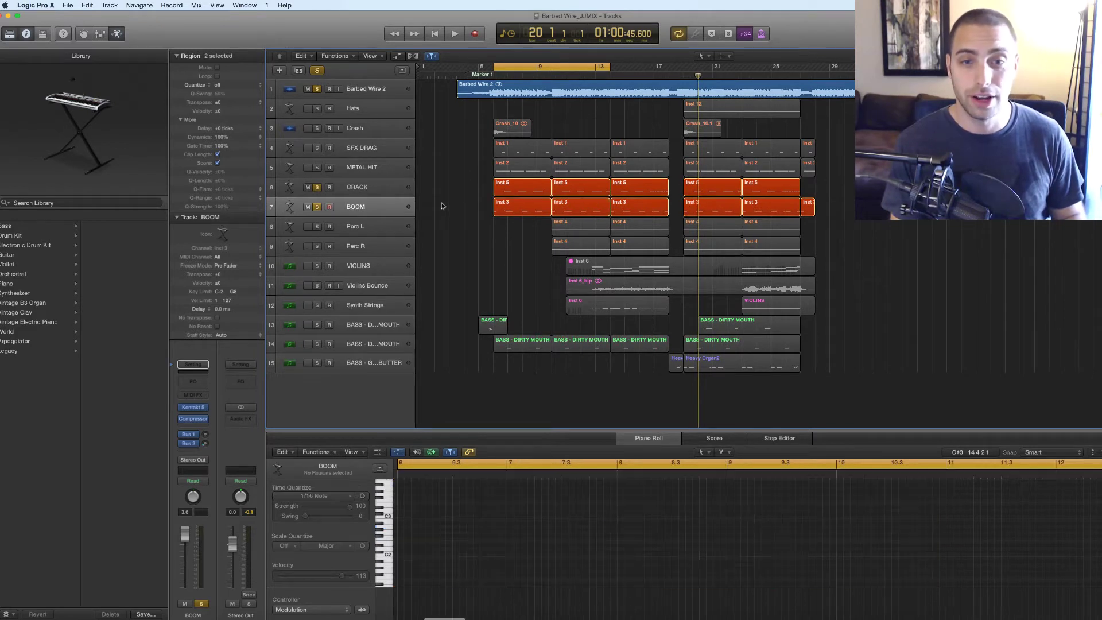
# Clear all solos, solo Barbed Wire 2, BOOM and CRACK together, and audition the cycled section.
pyautogui.click(317, 70)
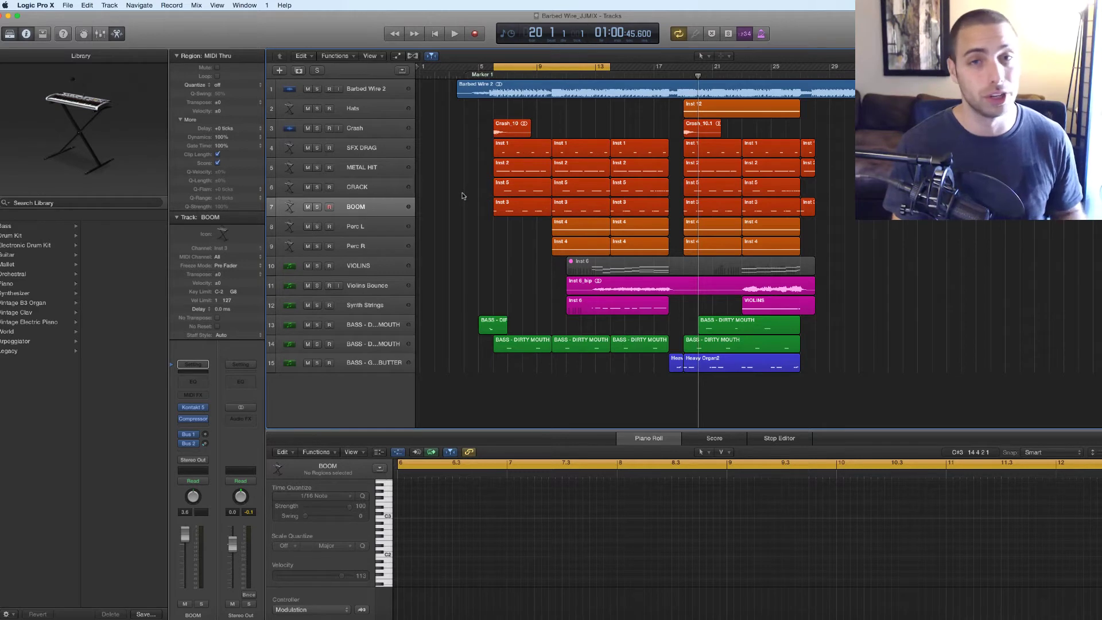
pyautogui.click(318, 89)
pyautogui.click(316, 207)
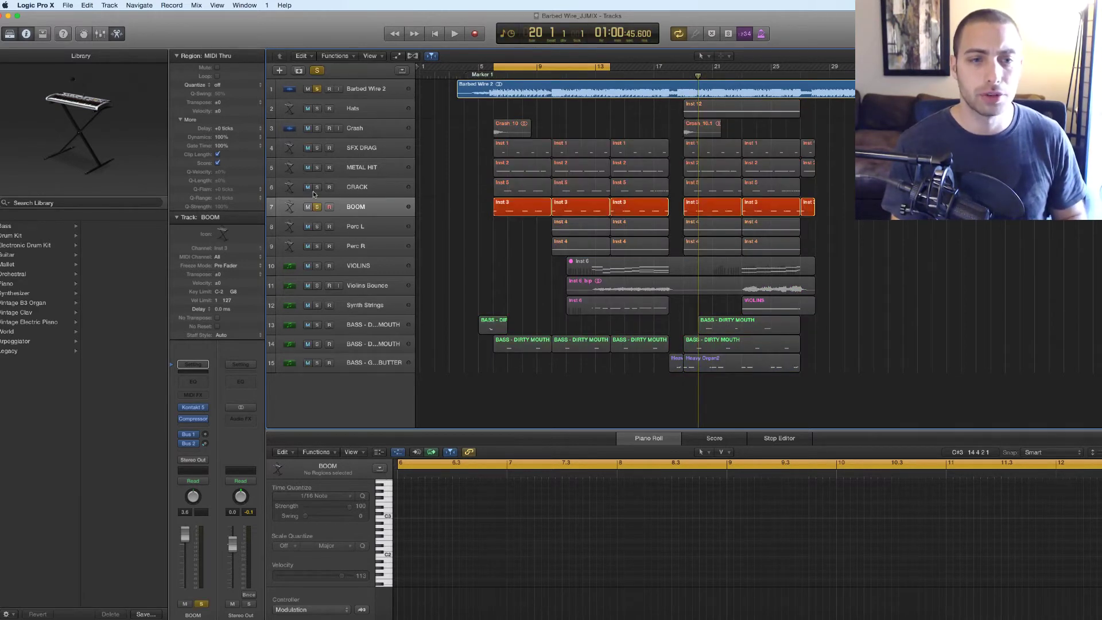
pyautogui.click(316, 188)
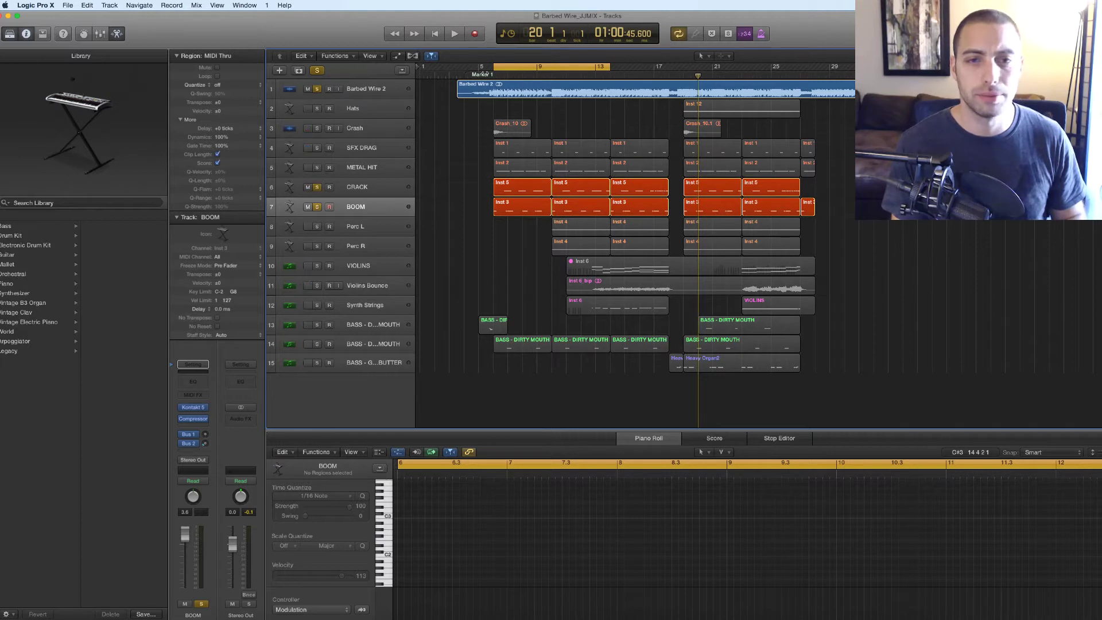
pyautogui.doubleClick(480, 75)
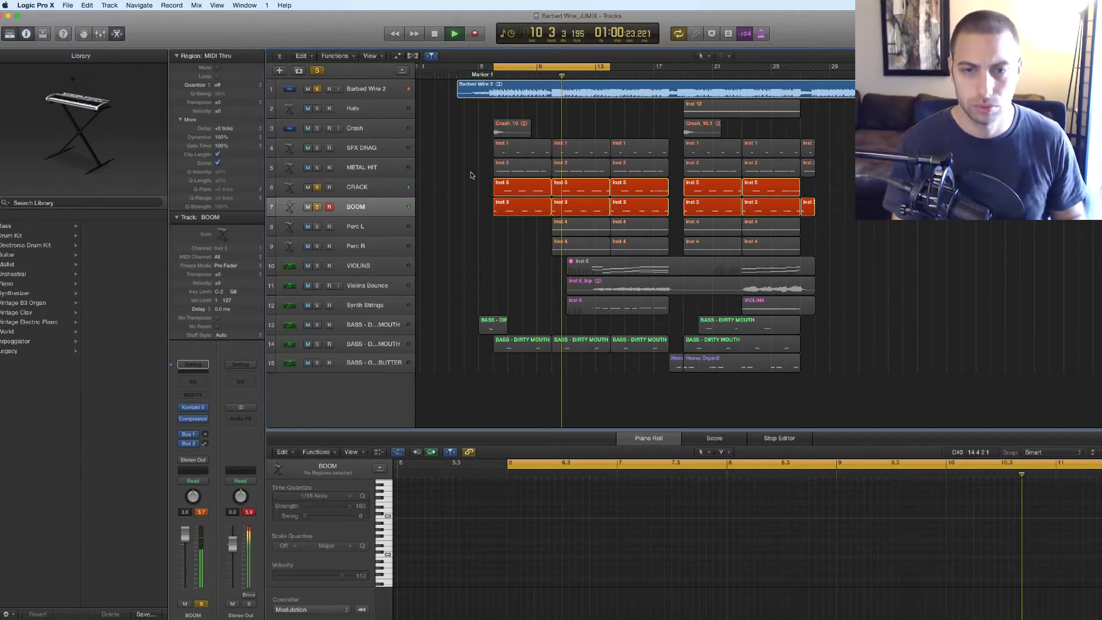
pyautogui.press('space')
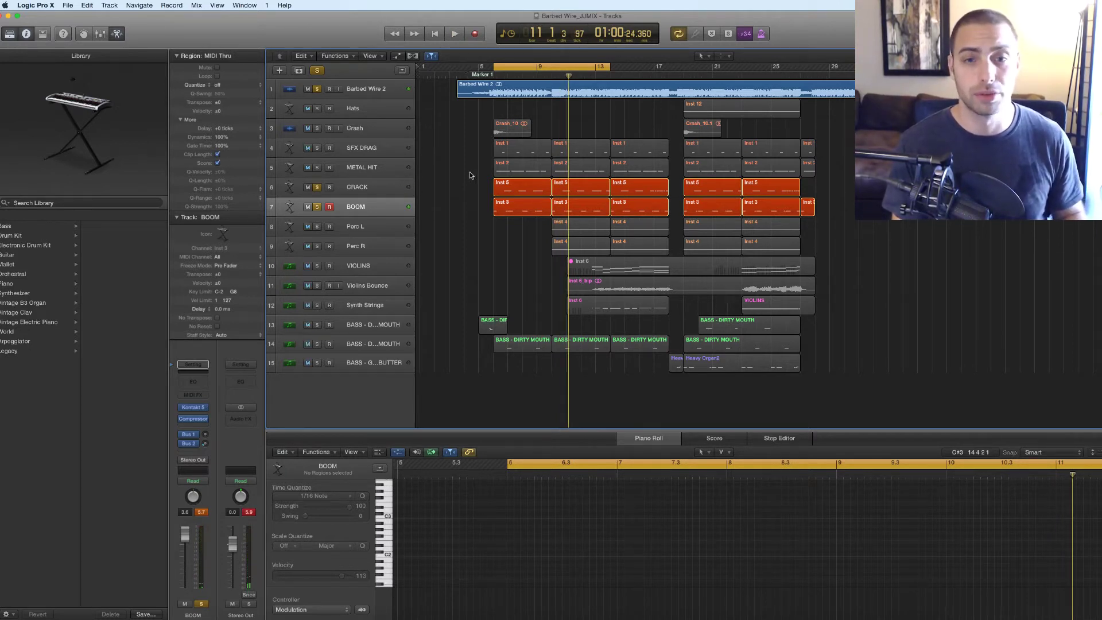
# Compare the loop without and with the CRACK and BOOM layers by unsoloing them and soloing them again during playback.
pyautogui.click(318, 187)
pyautogui.click(317, 207)
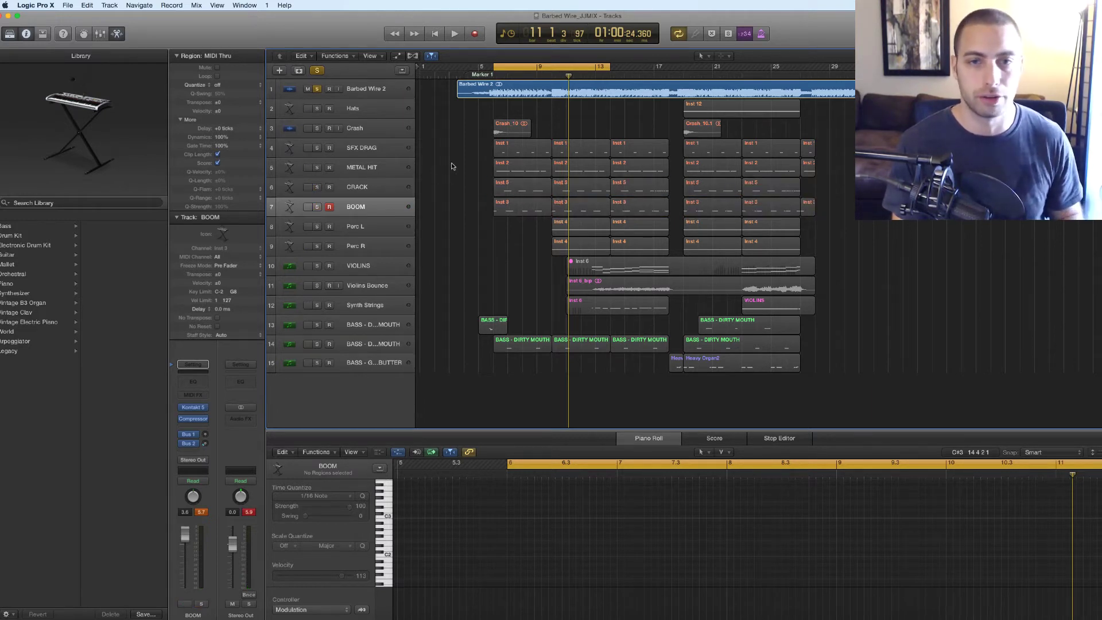
pyautogui.press('space')
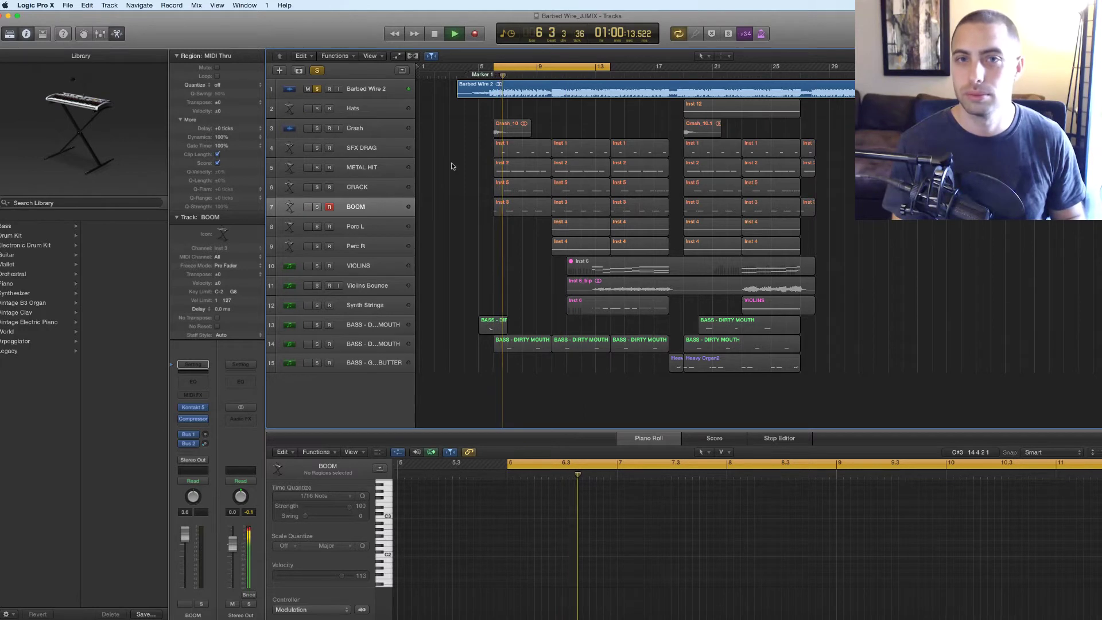
pyautogui.click(318, 187)
pyautogui.click(317, 206)
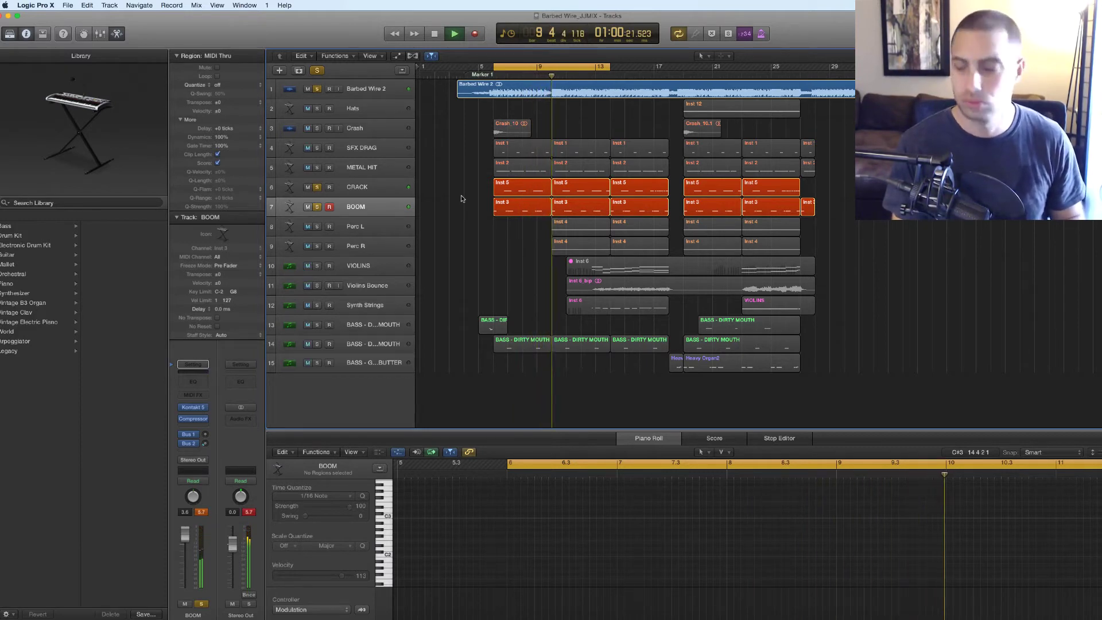
pyautogui.press('space')
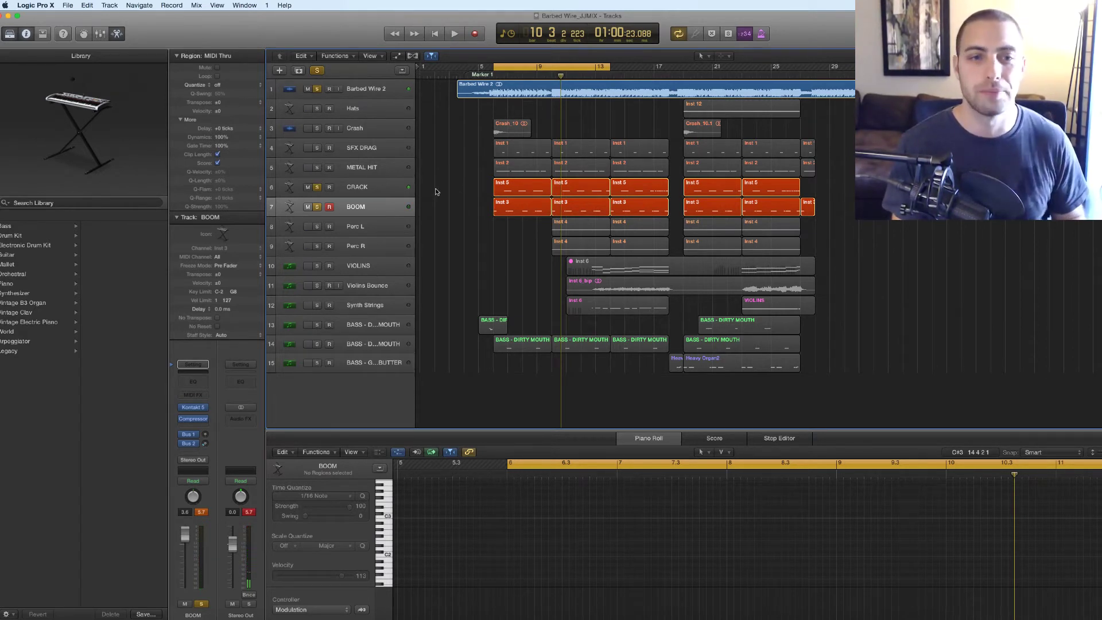
# Solo the METAL HIT track with the other layers and clear every solo in the project.
pyautogui.click(317, 168)
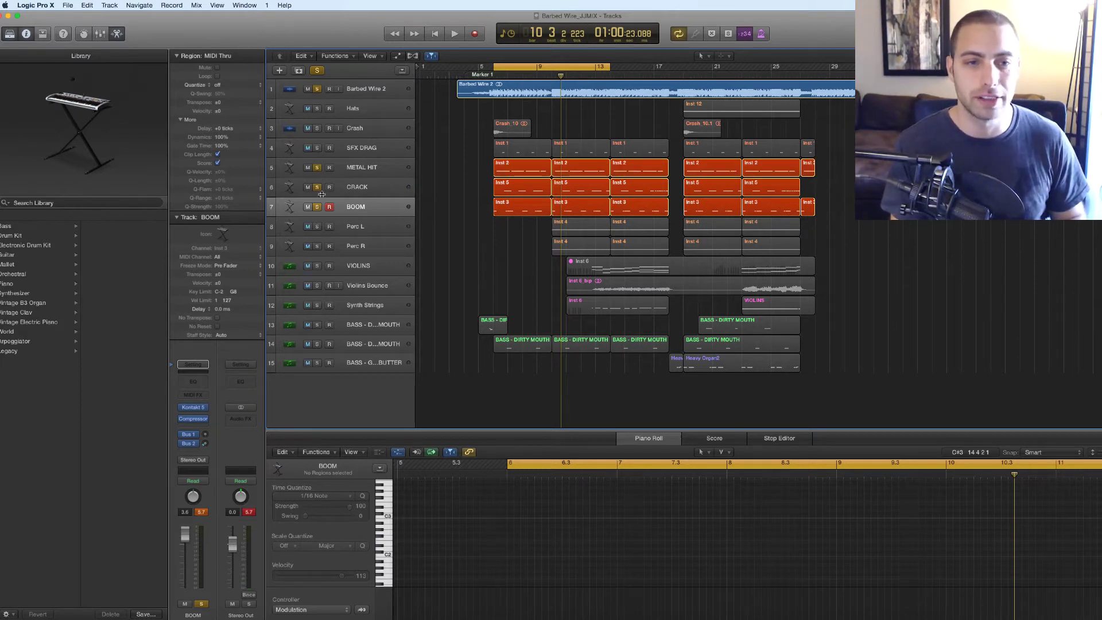
pyautogui.moveTo(317, 187); pyautogui.dragTo(317, 207)
pyautogui.click(317, 70)
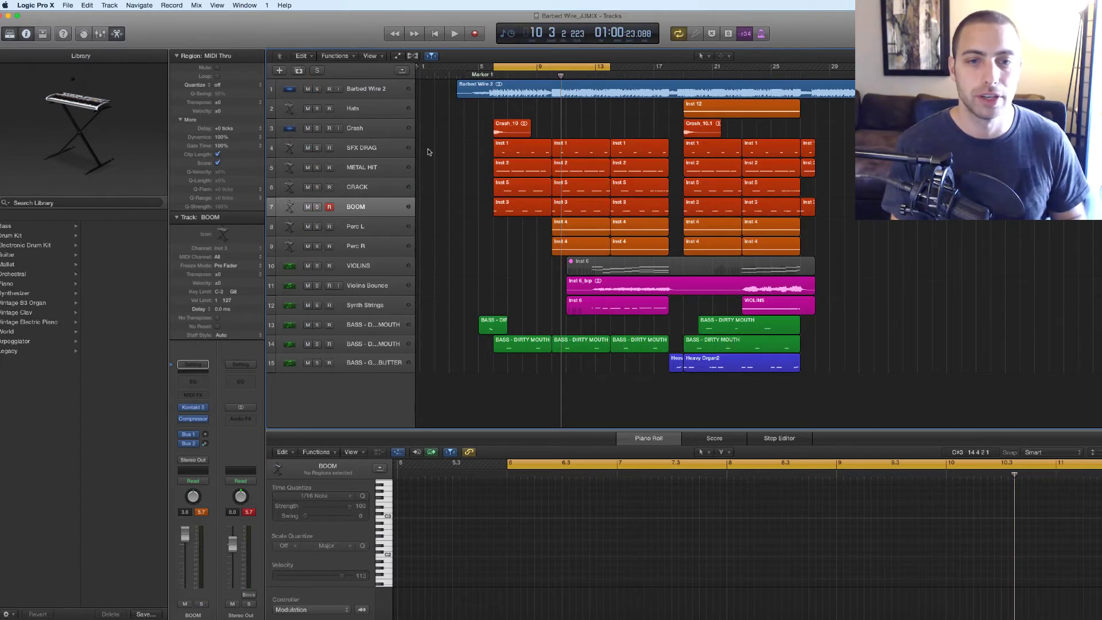
# Examine the METAL HIT track's Kontakt 5 instrument and close its window.
pyautogui.click(321, 175)
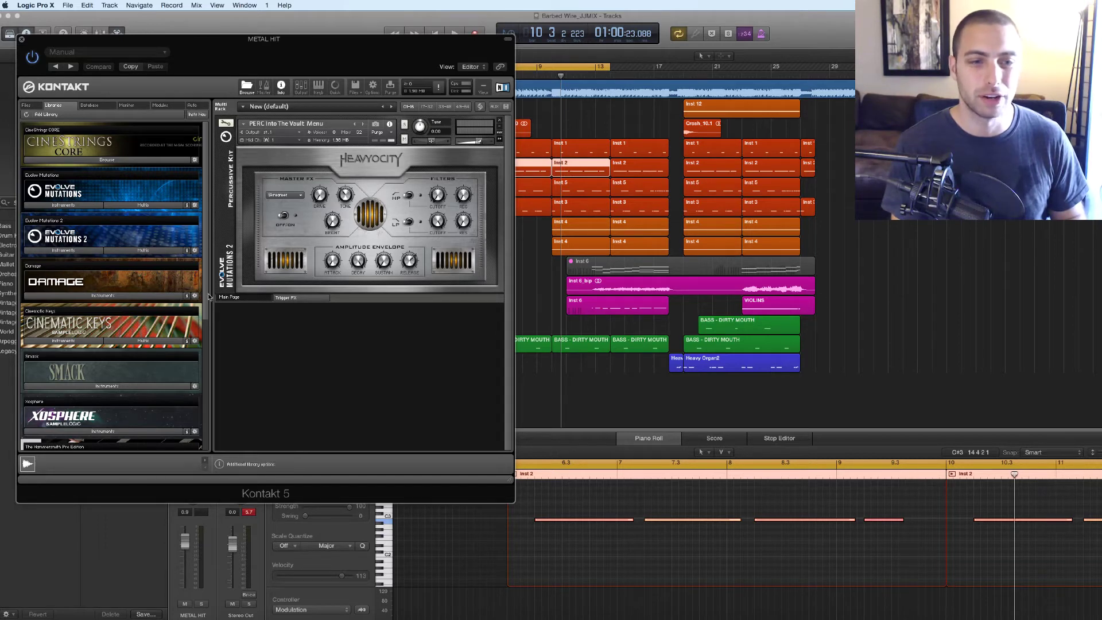
pyautogui.click(21, 40)
pyautogui.click(446, 157)
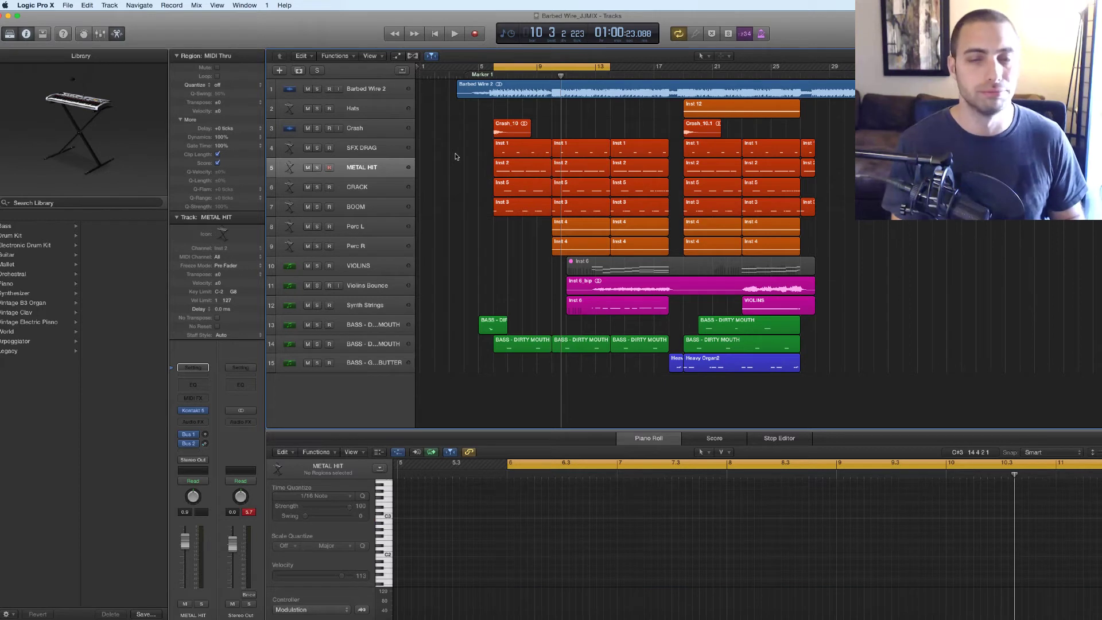
# Audition the METAL HIT track alone, followed by the SFX DRAG track alone, within the cycle range.
pyautogui.click(317, 167)
pyautogui.press('space')
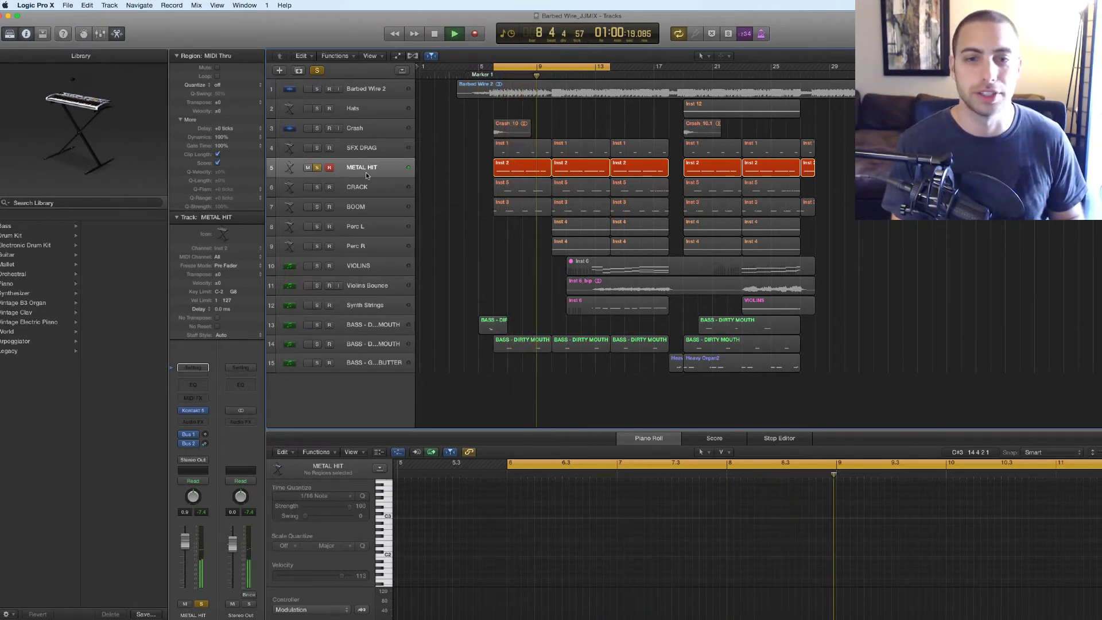
pyautogui.moveTo(818, 141); pyautogui.dragTo(434, 154)
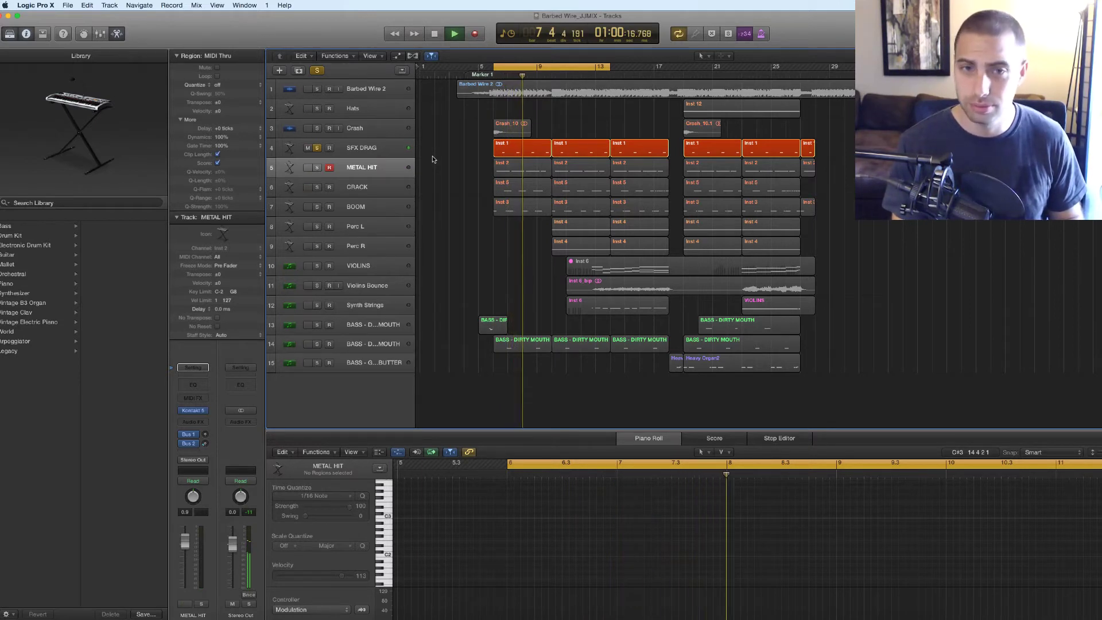
pyautogui.press('space')
# Solo METAL HIT, CRACK, BOOM and Barbed Wire 2 together with SFX DRAG and play the combination.
pyautogui.moveTo(319, 166); pyautogui.dragTo(319, 207)
pyautogui.click(319, 89)
pyautogui.press('space')
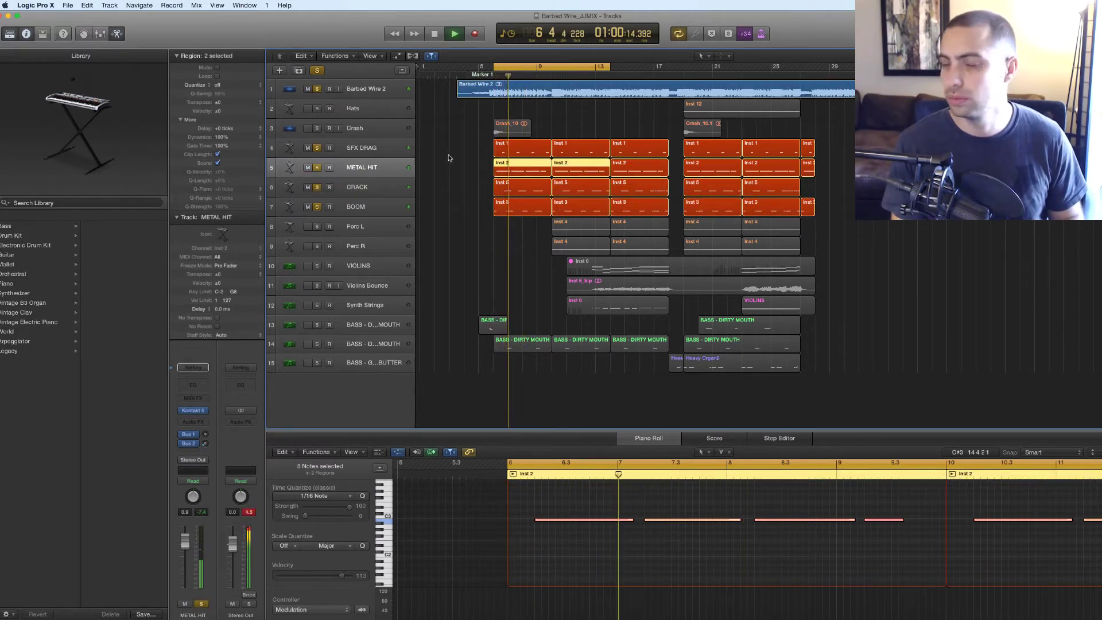
pyautogui.press('space')
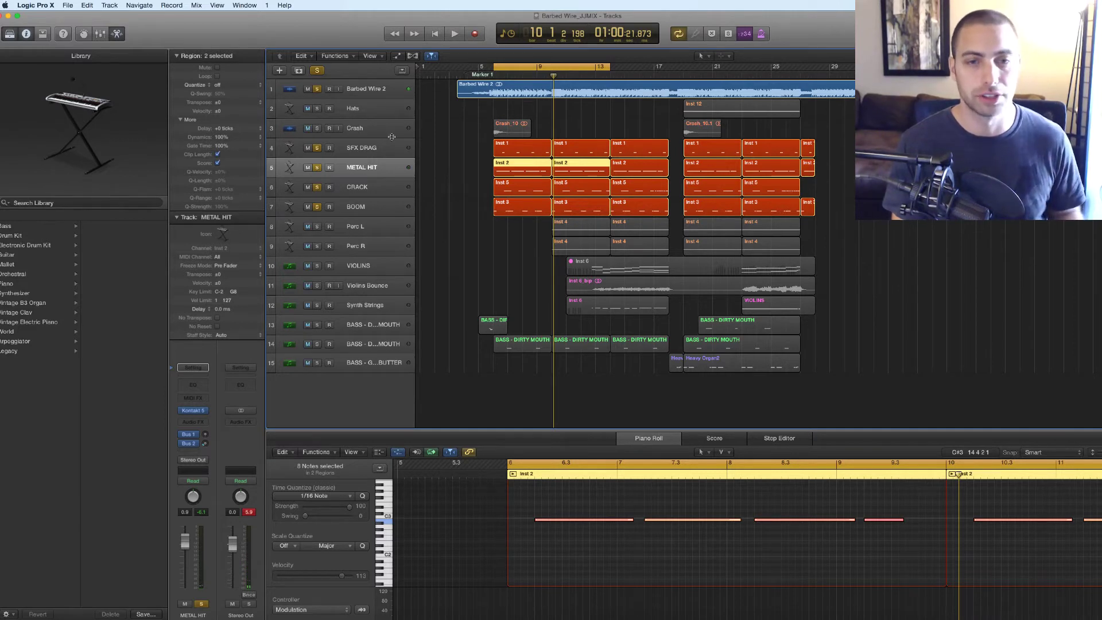
# Add the Crash track to the soloed layers, select its first region, and listen to the combined loop.
pyautogui.click(316, 130)
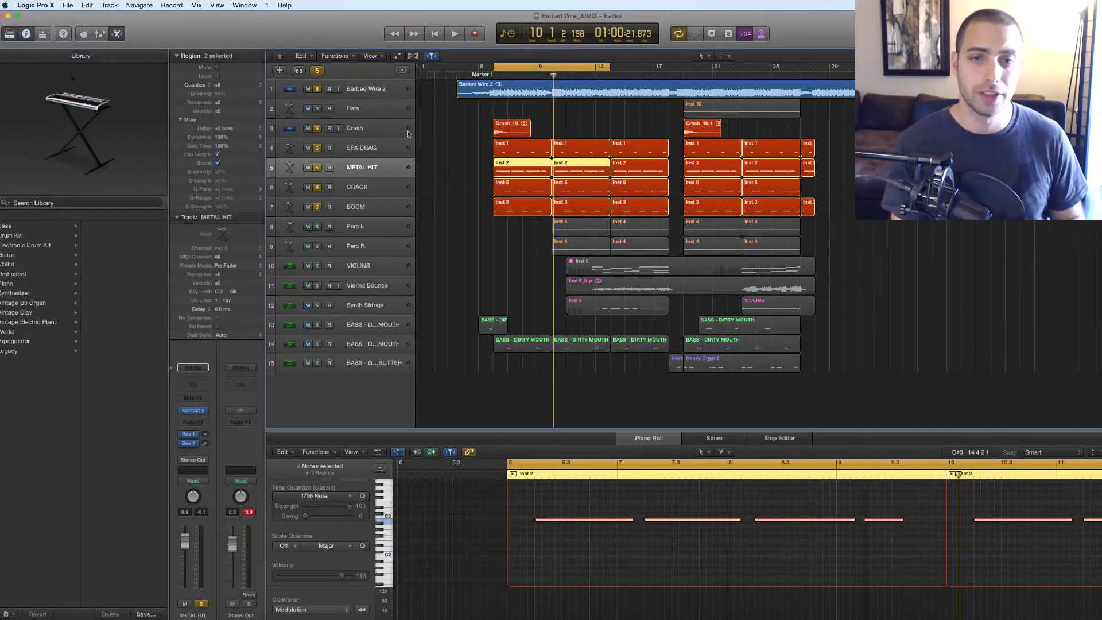
pyautogui.click(471, 135)
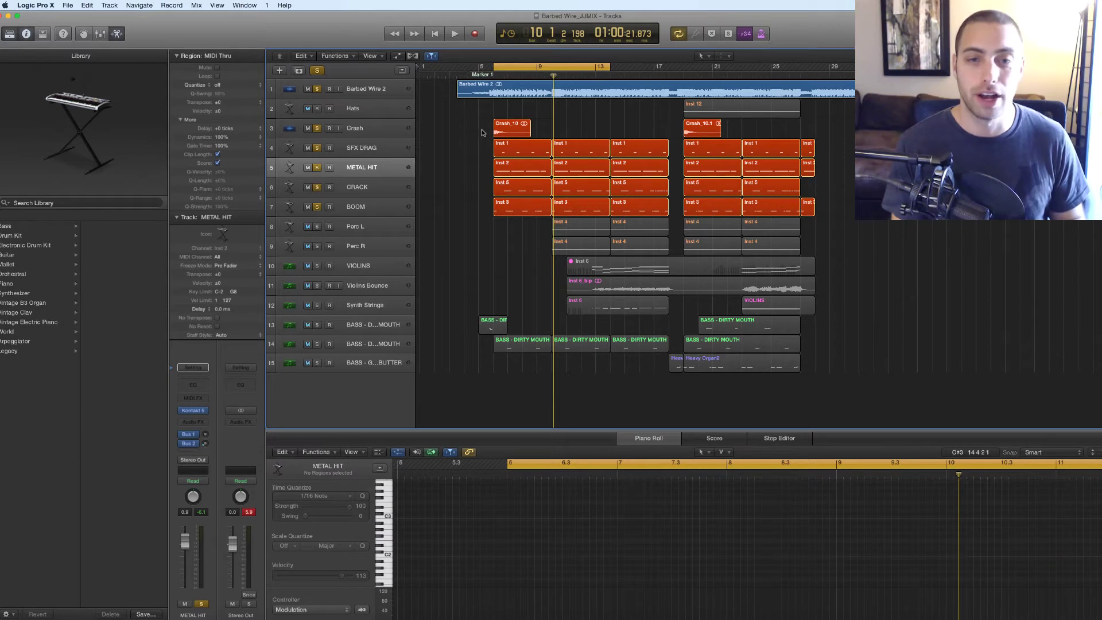
pyautogui.click(508, 131)
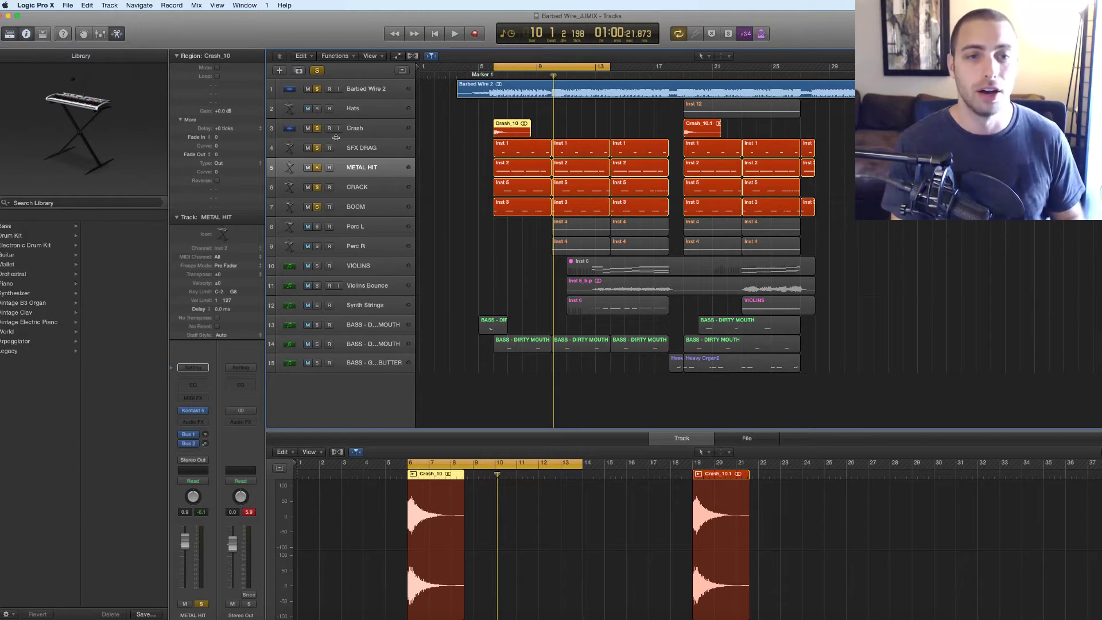
pyautogui.press('space')
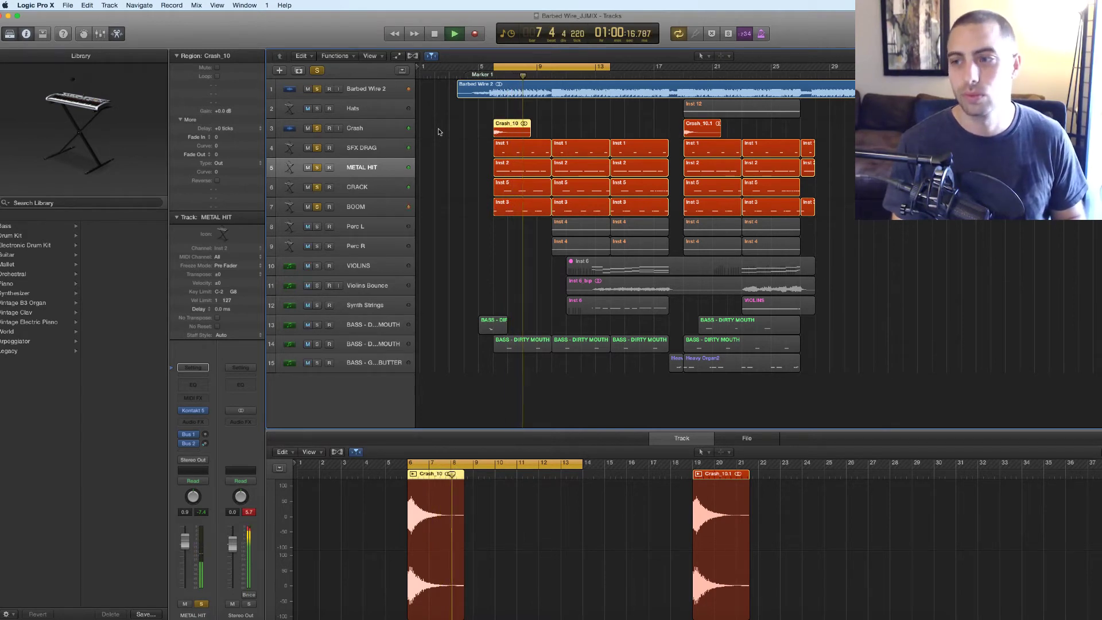
pyautogui.press('space')
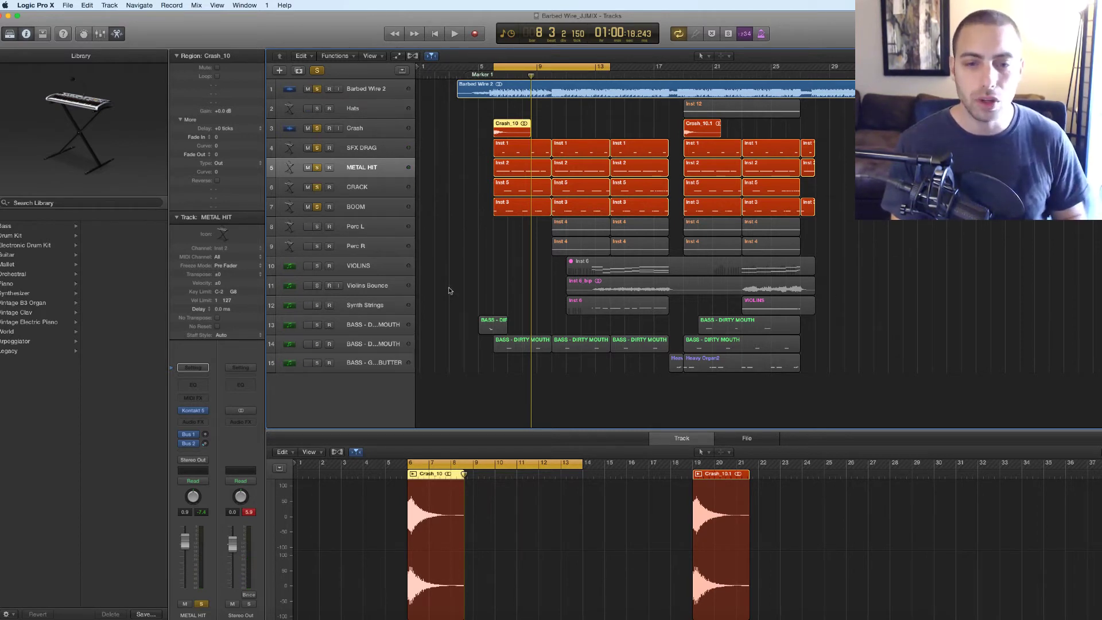
# Move the cycle range's start to bar 5 and add both BASS - DIRTY MOUTH tracks to the soloed layers.
pyautogui.click(354, 345)
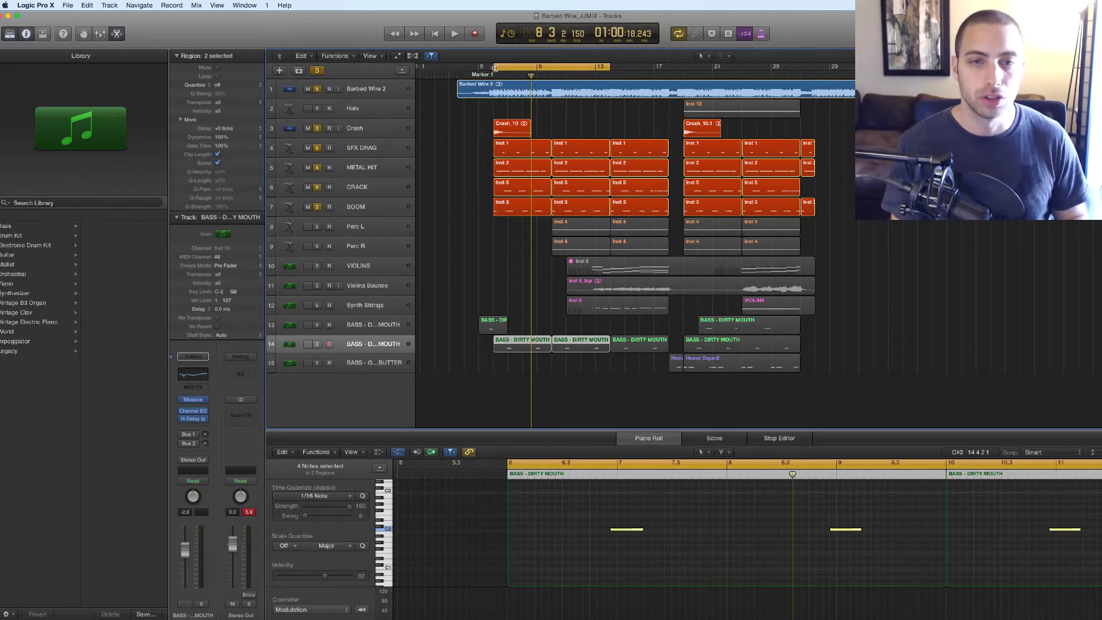
pyautogui.moveTo(494, 67); pyautogui.dragTo(467, 150)
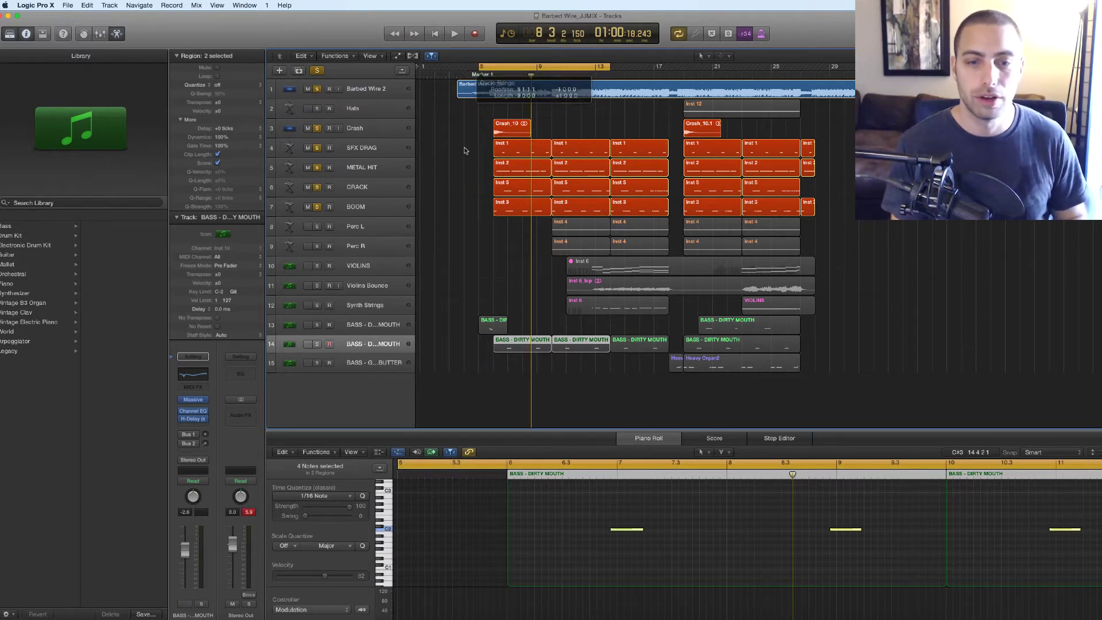
pyautogui.click(318, 325)
pyautogui.click(317, 343)
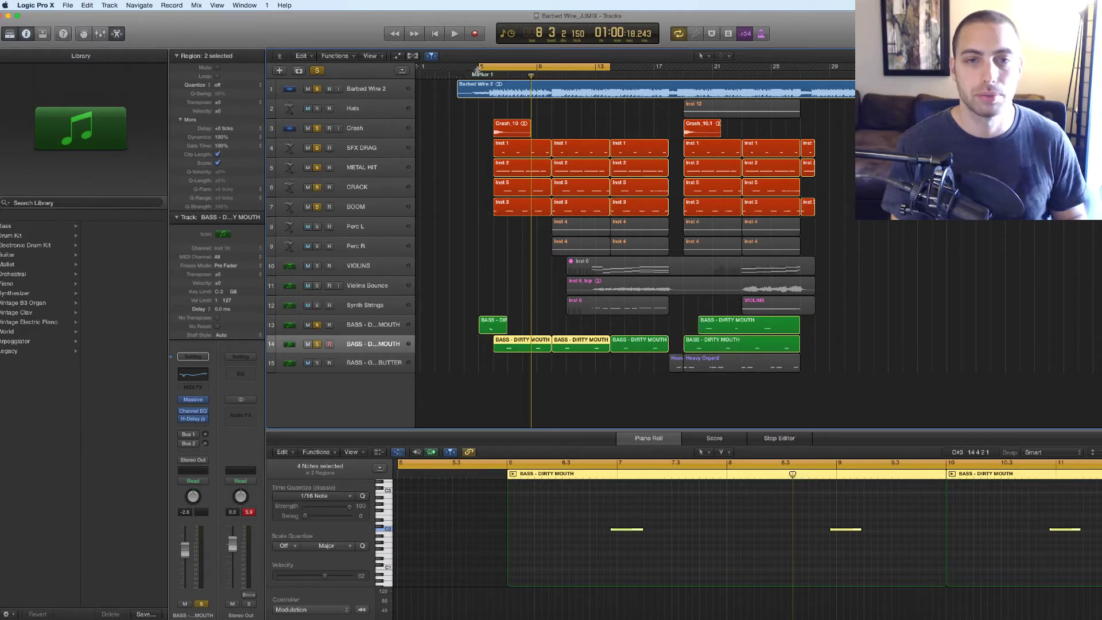
# Play the soloed percussion and effects layers together with both bass tracks, and clear all the solos.
pyautogui.press('space')
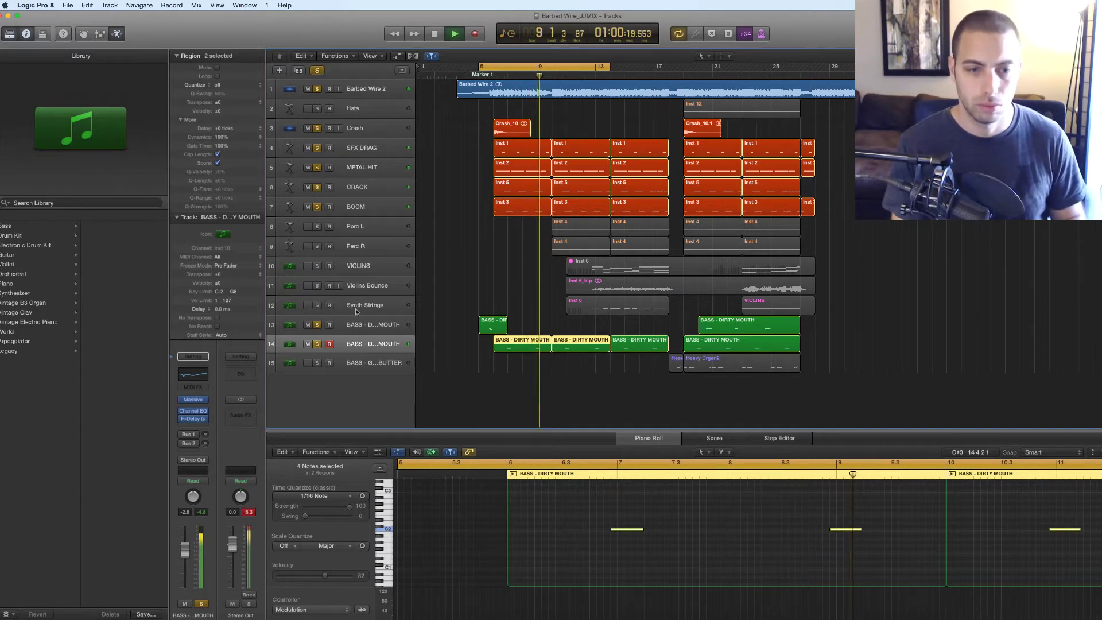
pyautogui.press('space')
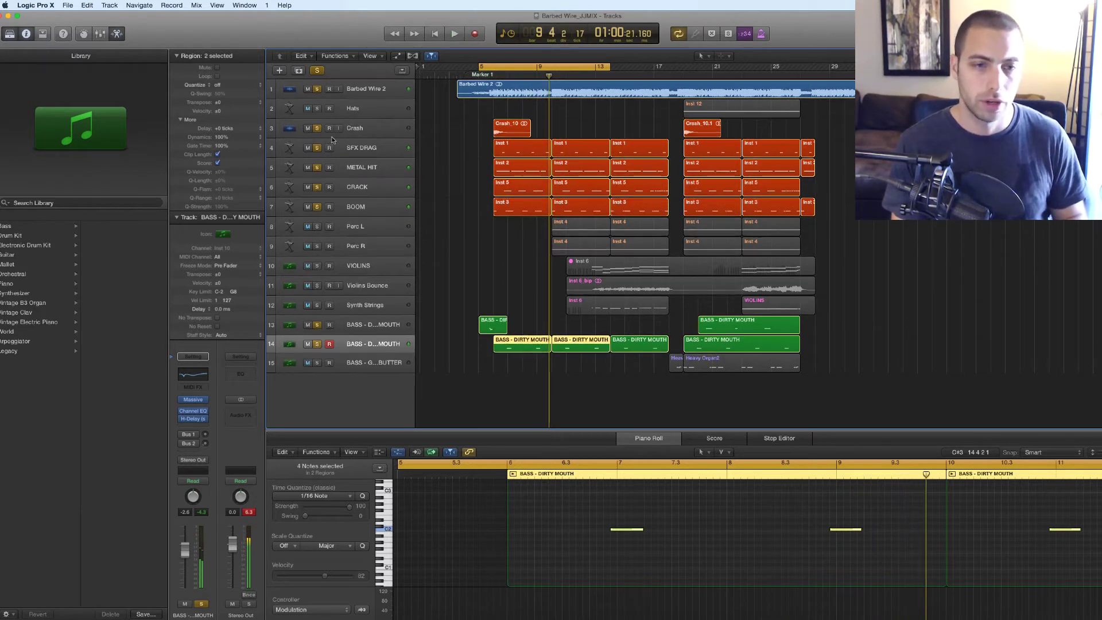
pyautogui.moveTo(317, 207); pyautogui.dragTo(317, 89)
pyautogui.click(317, 70)
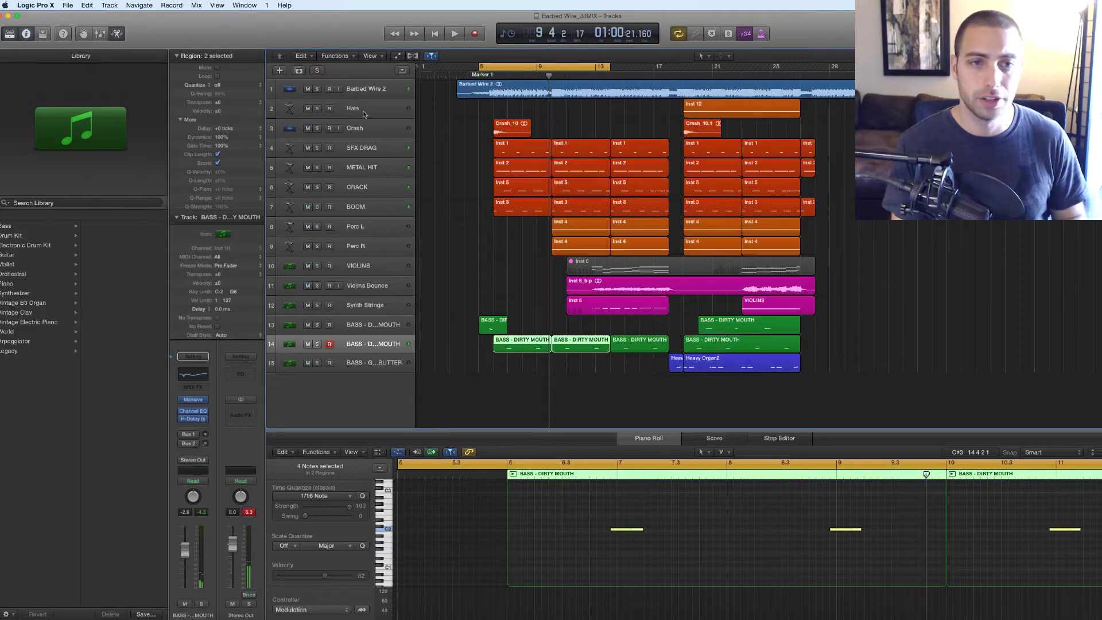
pyautogui.press('space')
# Solo only the two BASS - DIRTY MOUTH tracks and select the first of them, track 13.
pyautogui.moveTo(317, 343); pyautogui.dragTo(317, 363)
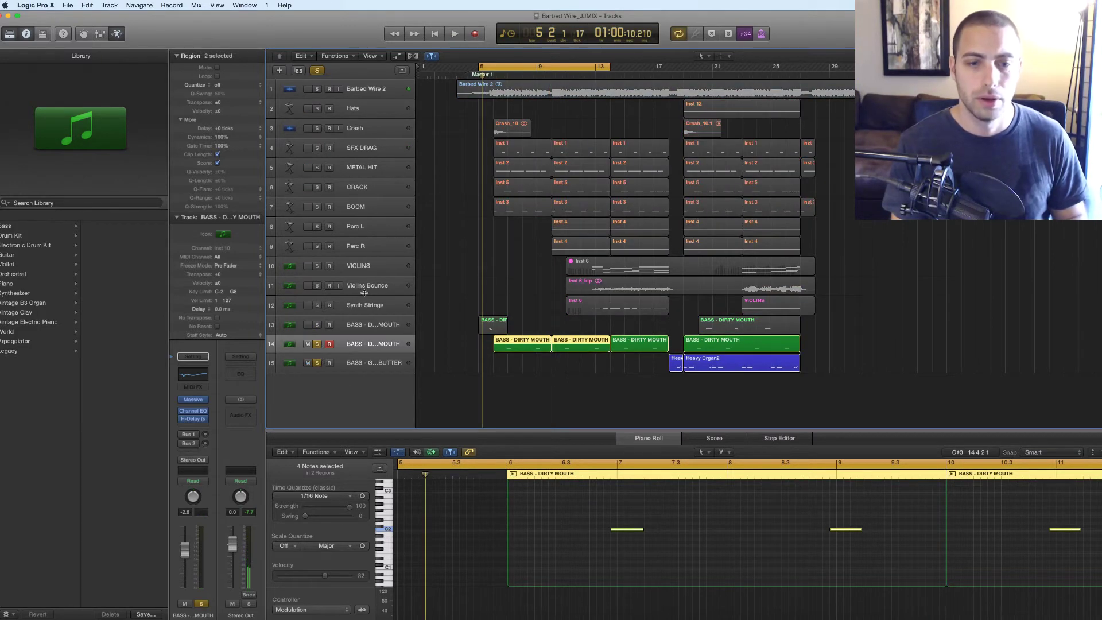
pyautogui.click(316, 324)
pyautogui.click(317, 363)
pyautogui.click(372, 324)
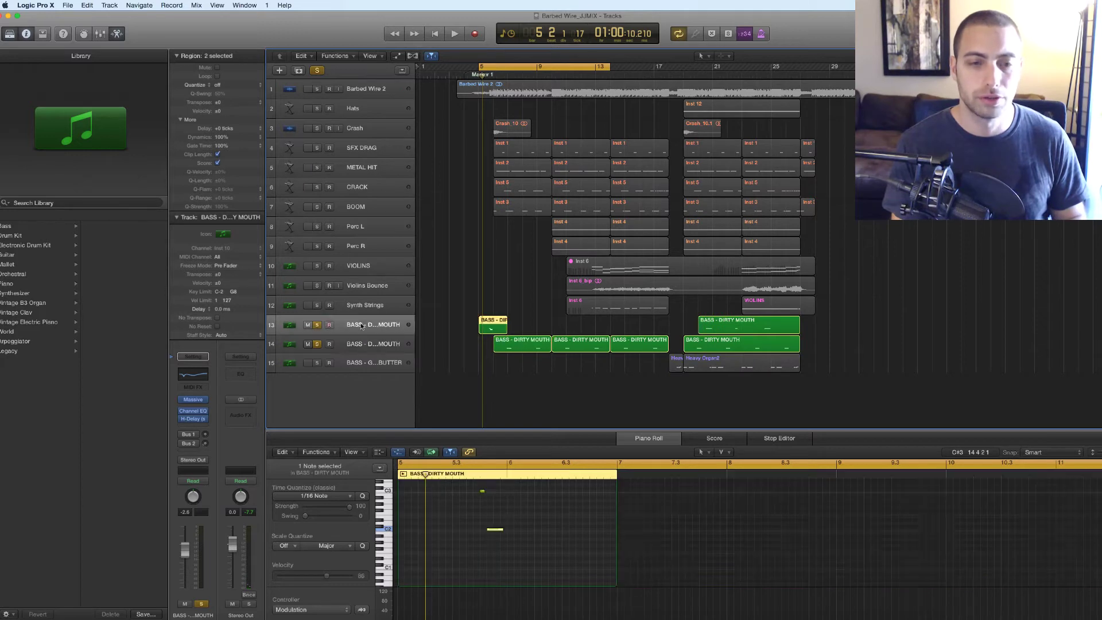
# Open the Massive synth on track 13 and look through its sound browser's preset list.
pyautogui.click(193, 408)
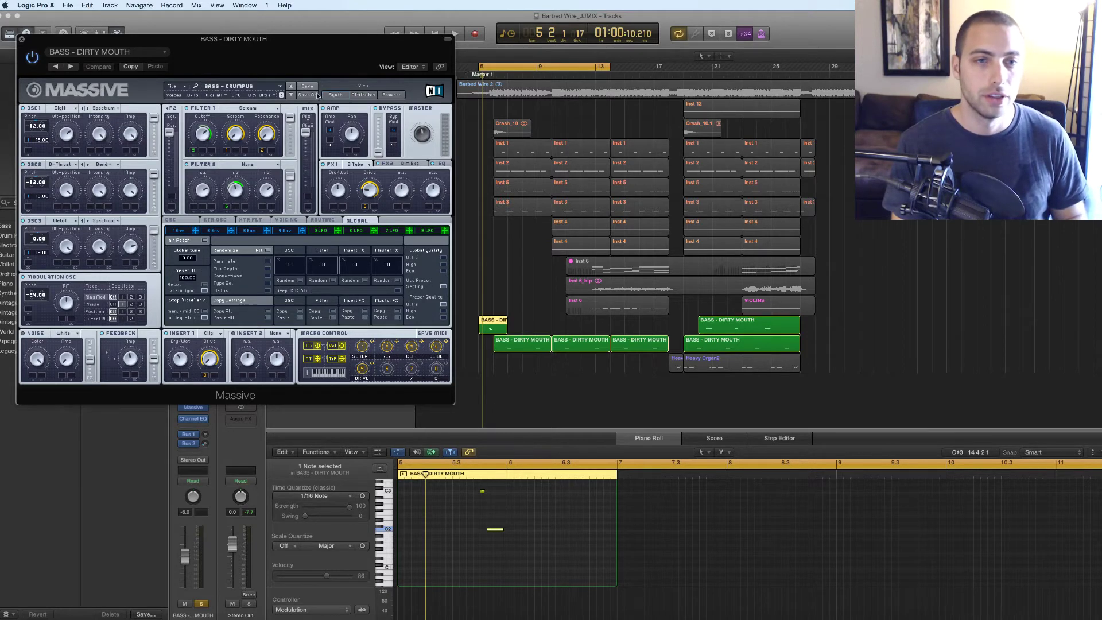
pyautogui.click(391, 95)
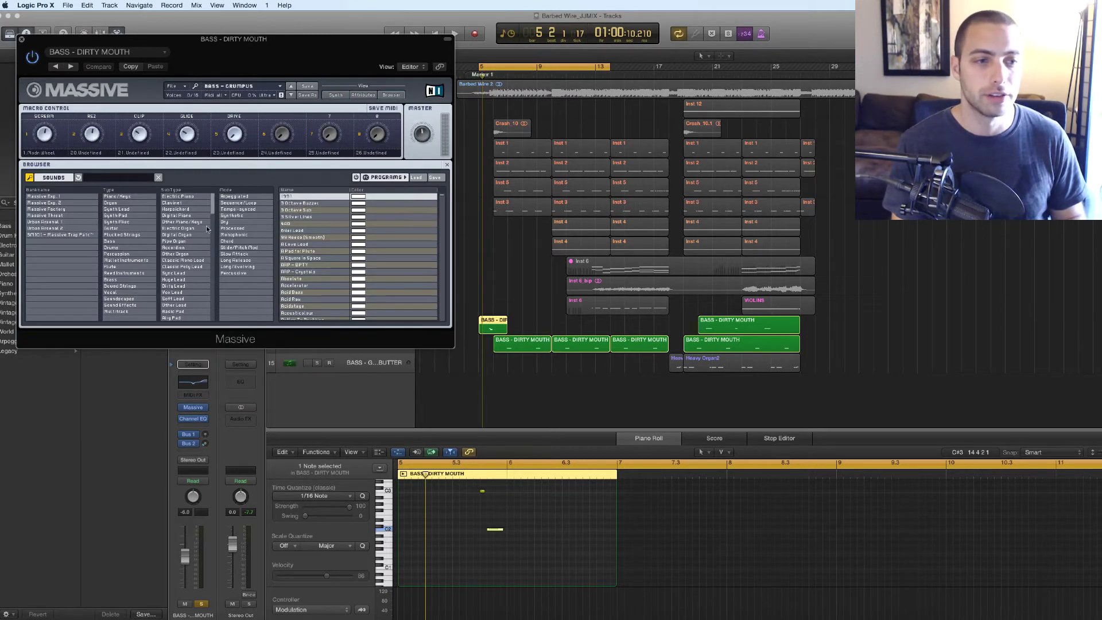
pyautogui.scroll(-15, 308, 242)
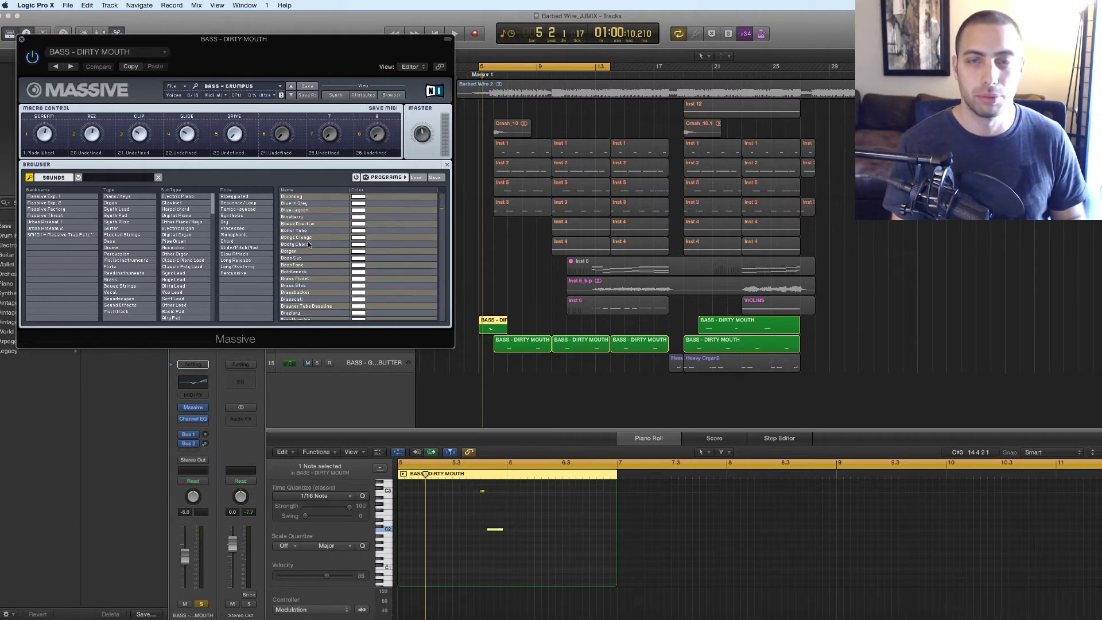
pyautogui.scroll(-10, 308, 244)
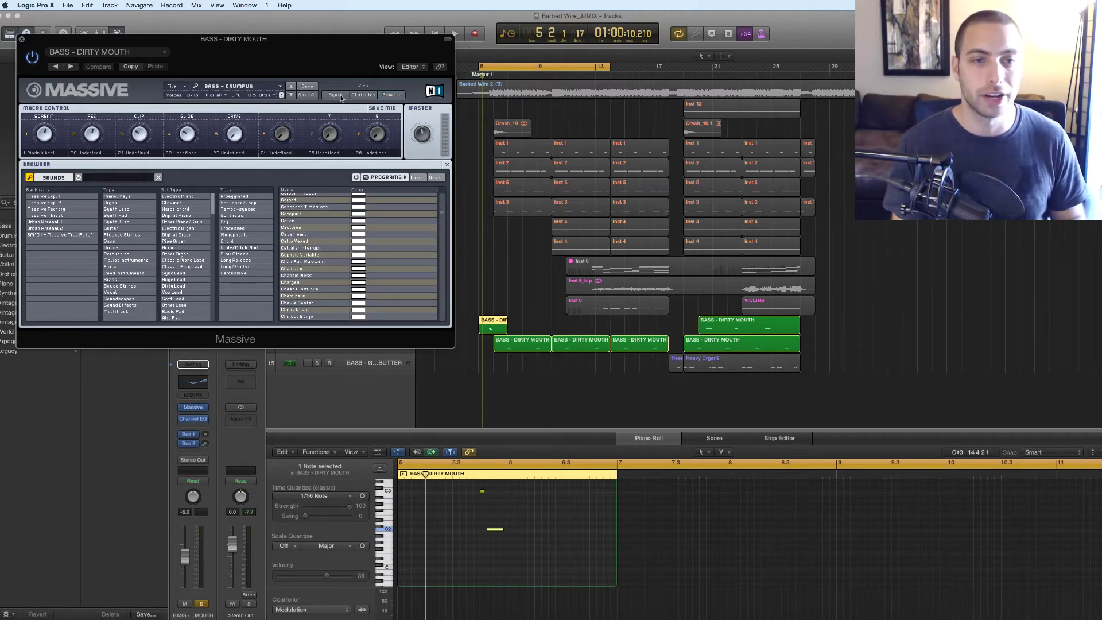
# Return Massive to its synth view, inspect the LFO and envelope pages, and close the instrument.
pyautogui.click(336, 96)
pyautogui.click(320, 231)
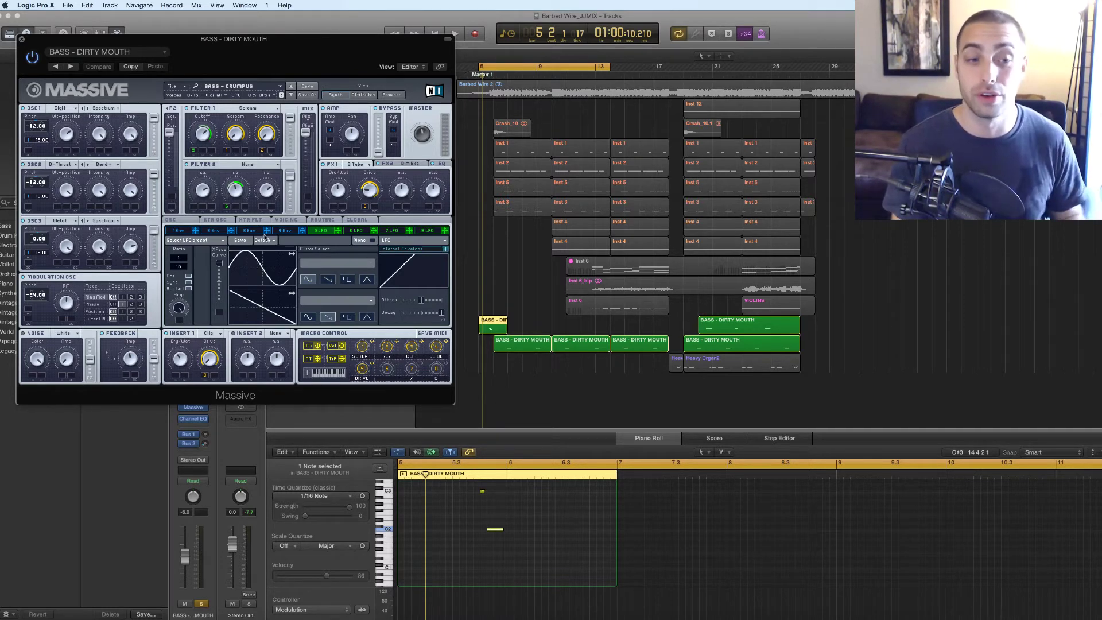
pyautogui.click(285, 231)
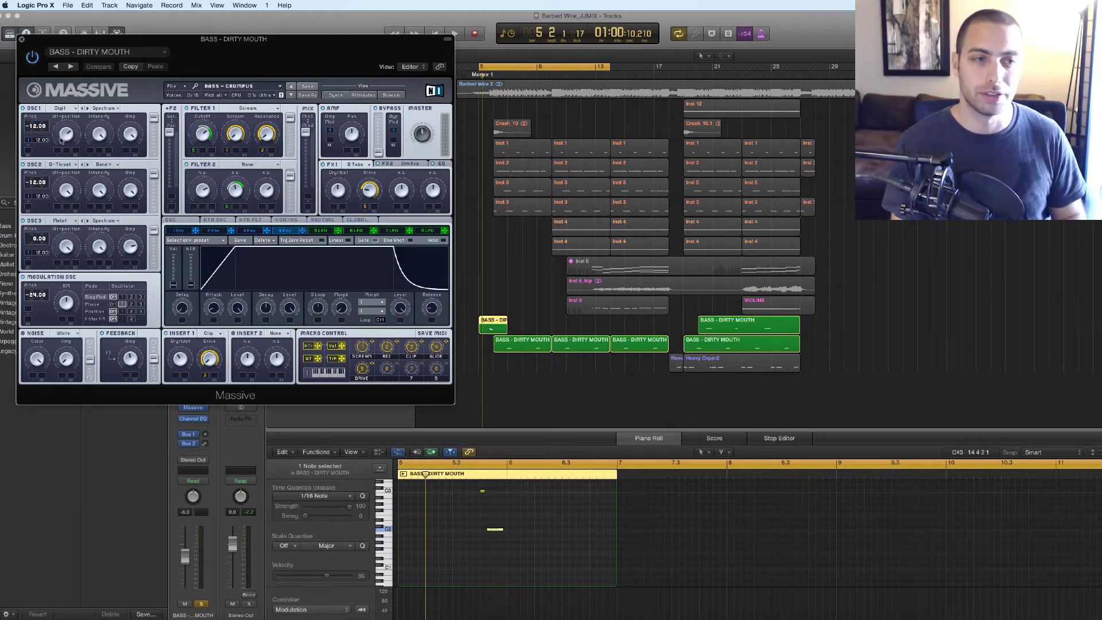
pyautogui.click(20, 39)
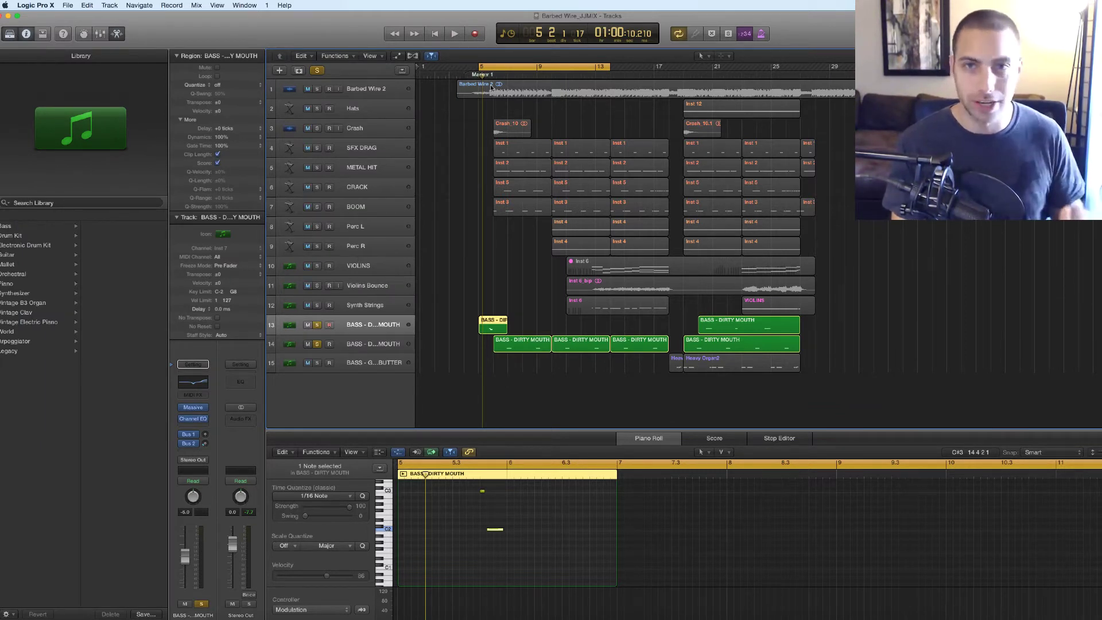
# Move the cycle start to about halfway through bar 5, play the soloed basses, and select the second BASS - DIRTY MOUTH track.
pyautogui.moveTo(480, 66); pyautogui.dragTo(486, 67)
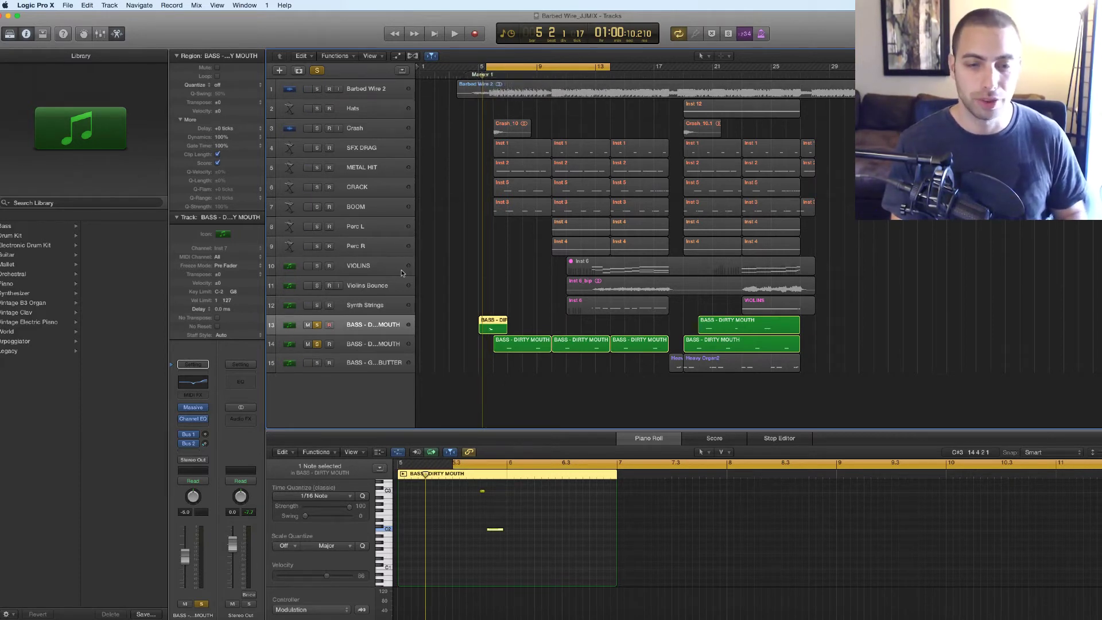
pyautogui.press('space')
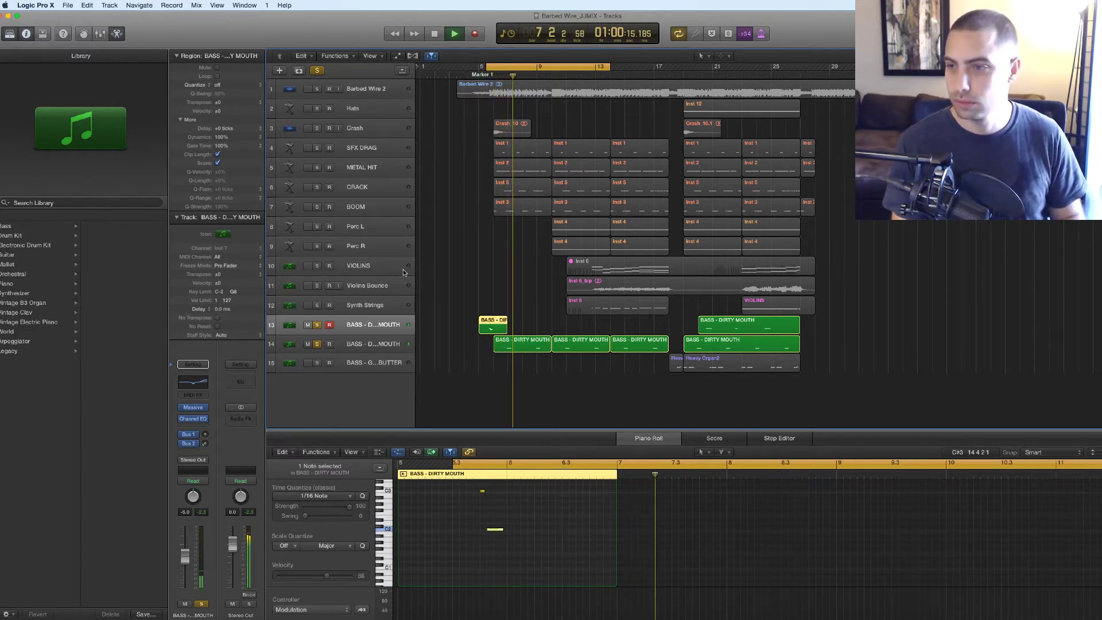
pyautogui.click(366, 347)
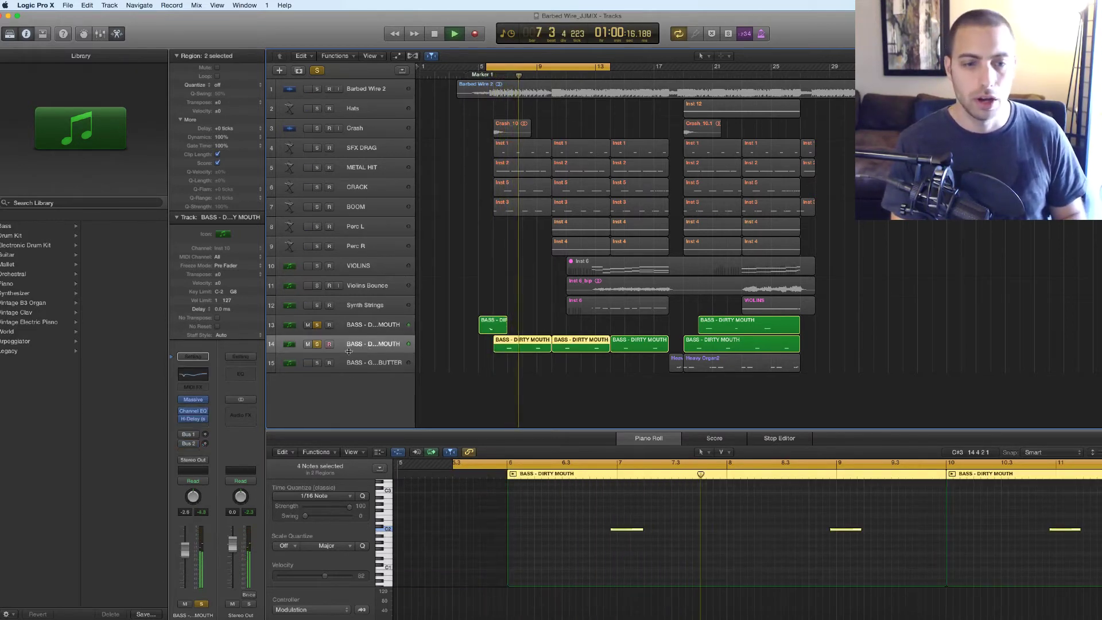
# Open H-Delay on track 14, toggle its Lo-Fi mode during playback, and close the plug-in after stopping.
pyautogui.click(193, 420)
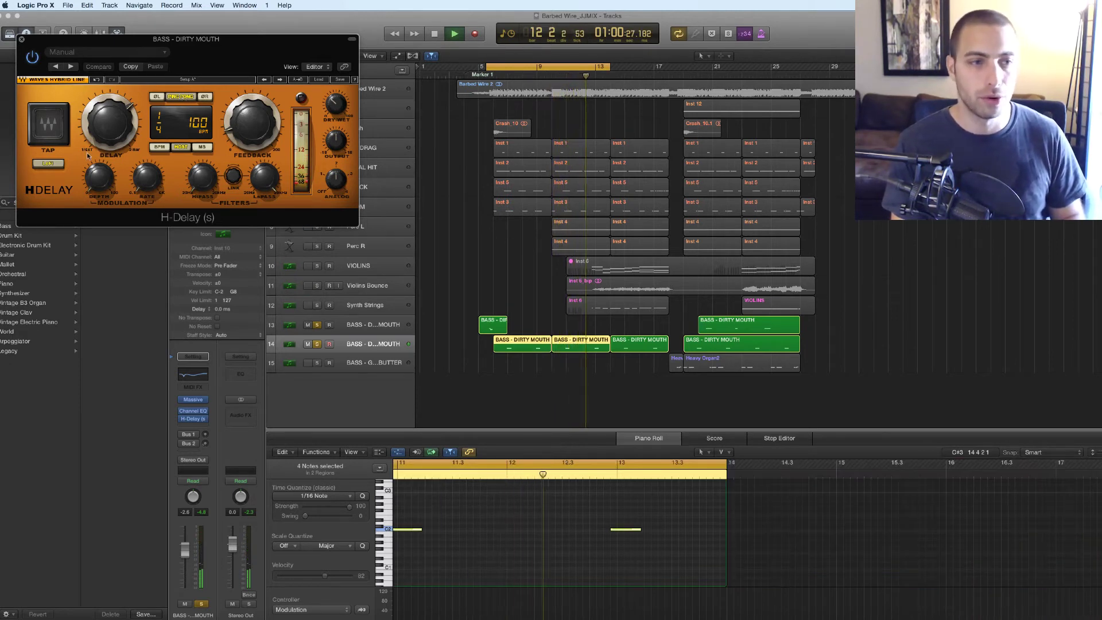
pyautogui.click(48, 164)
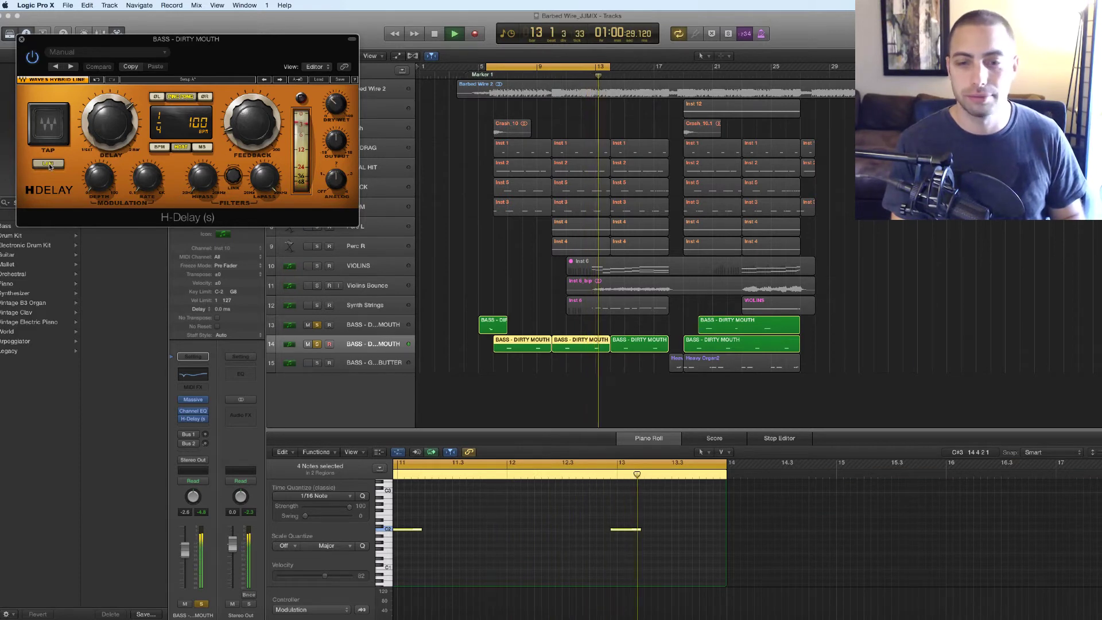
pyautogui.press('space')
pyautogui.click(22, 41)
pyautogui.click(437, 145)
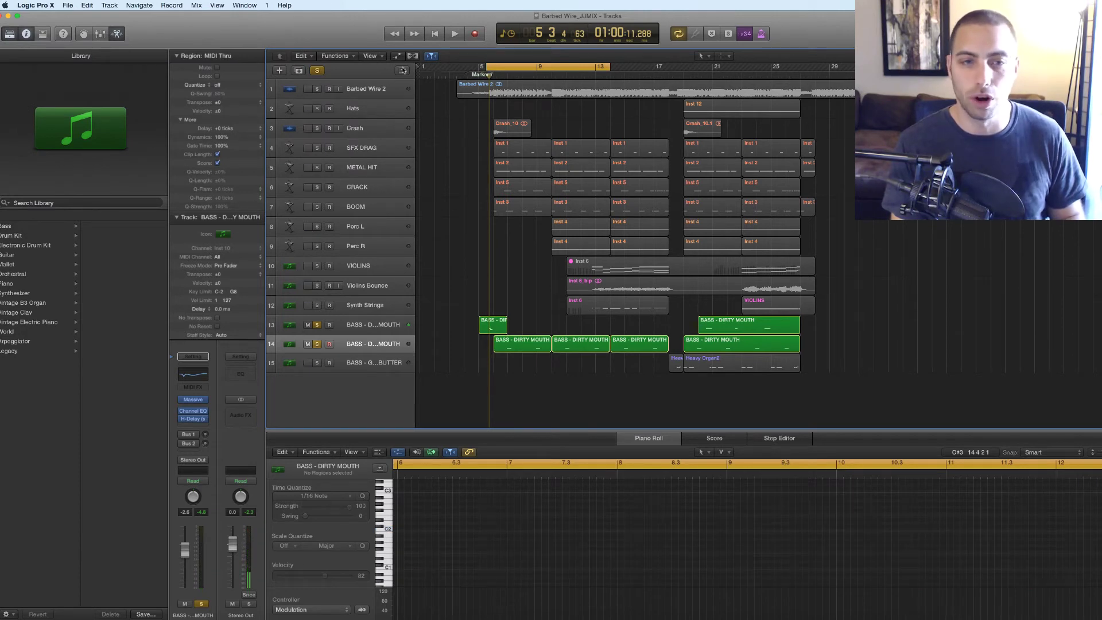
# Clear all solos and set a new cycle range from bar 10 to bar 18.
pyautogui.click(319, 70)
pyautogui.press('c')
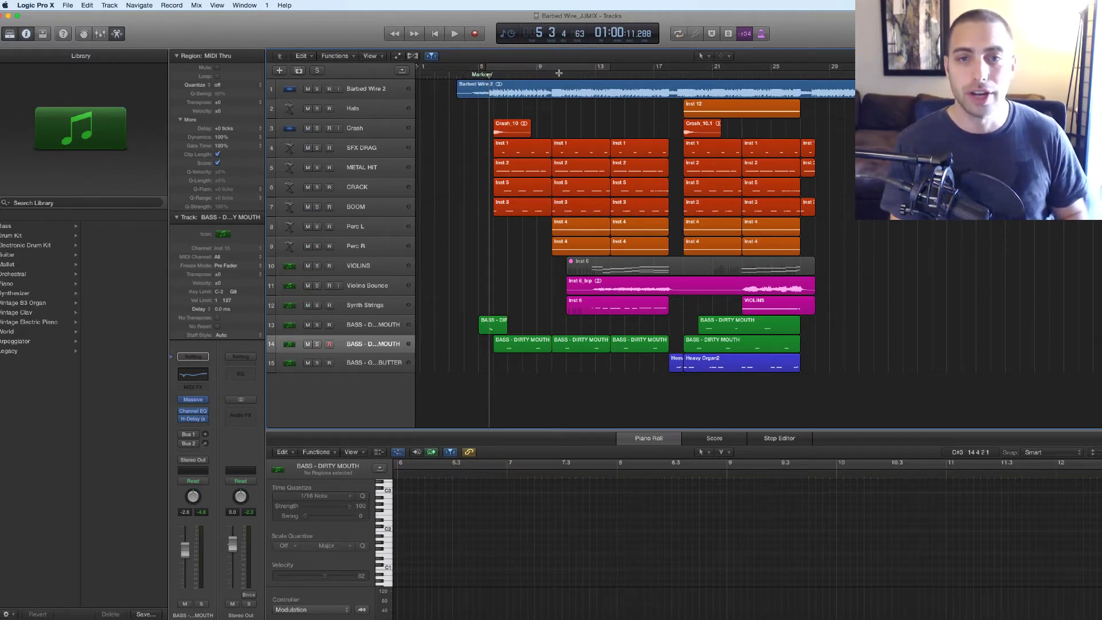
pyautogui.moveTo(552, 66); pyautogui.dragTo(668, 67)
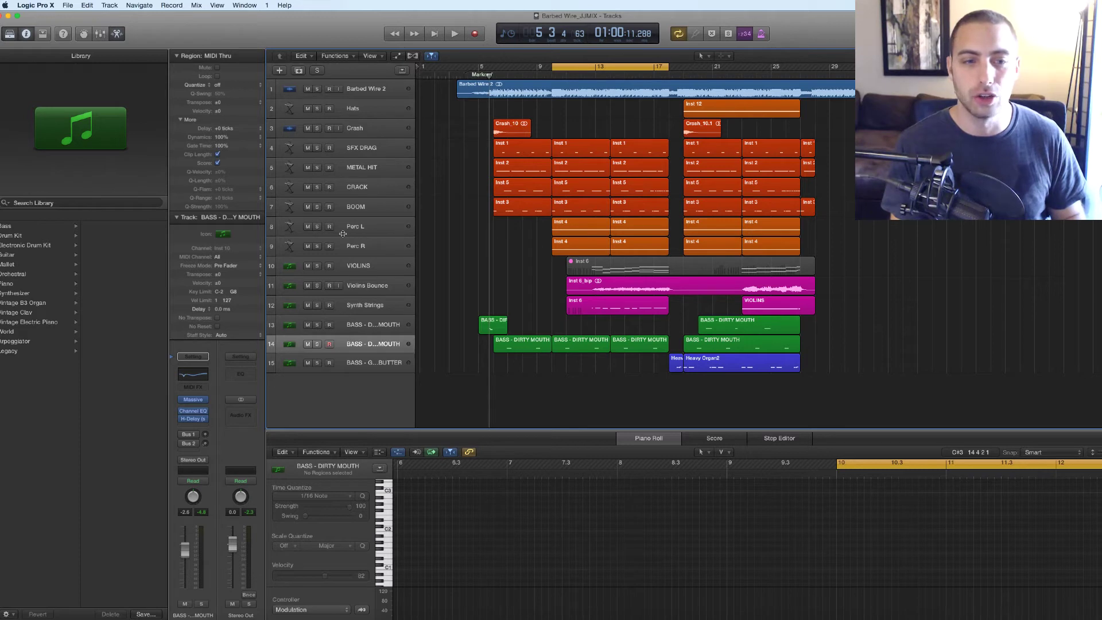
# Solo Perc L and Perc R, listen to them together within the cycle range, and select the Perc L track.
pyautogui.moveTo(318, 227); pyautogui.dragTo(317, 242)
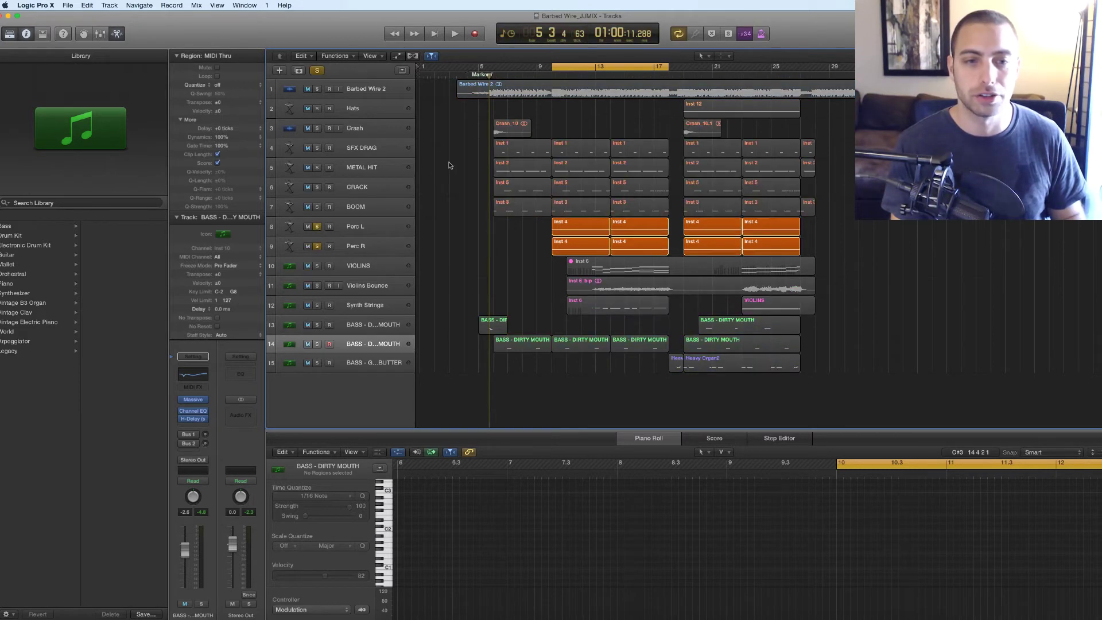
pyautogui.press('space')
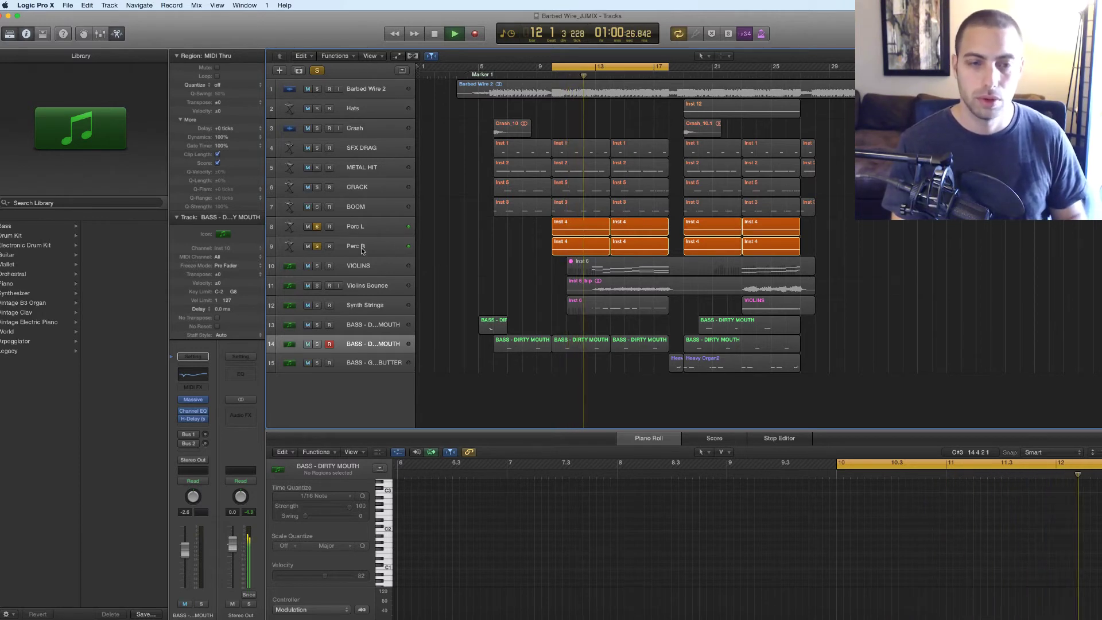
pyautogui.click(356, 227)
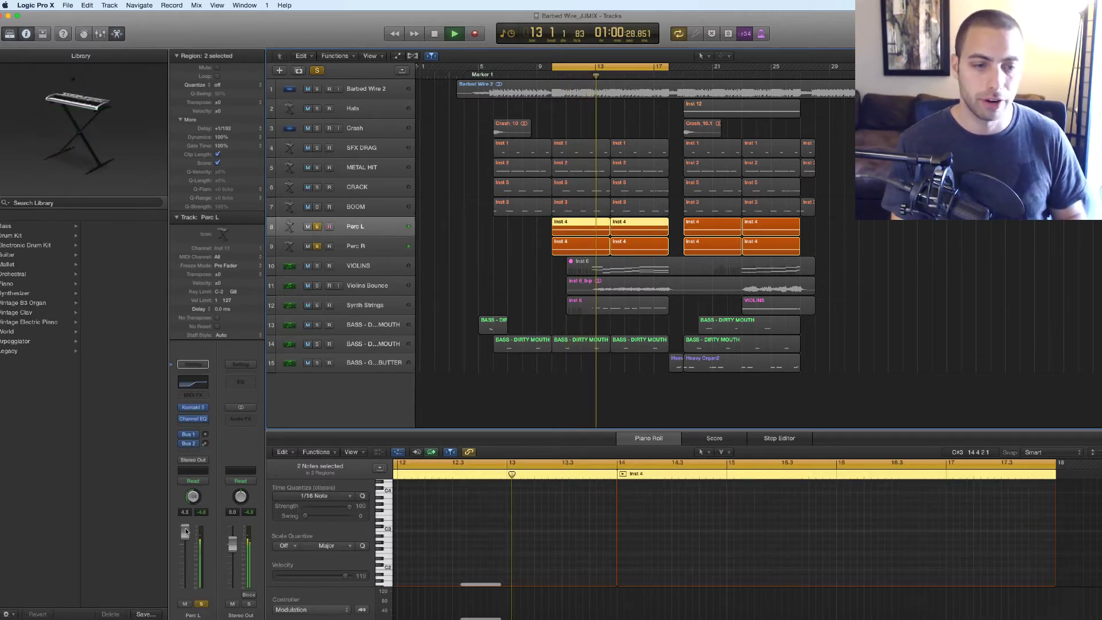
pyautogui.click(453, 241)
pyautogui.press('space')
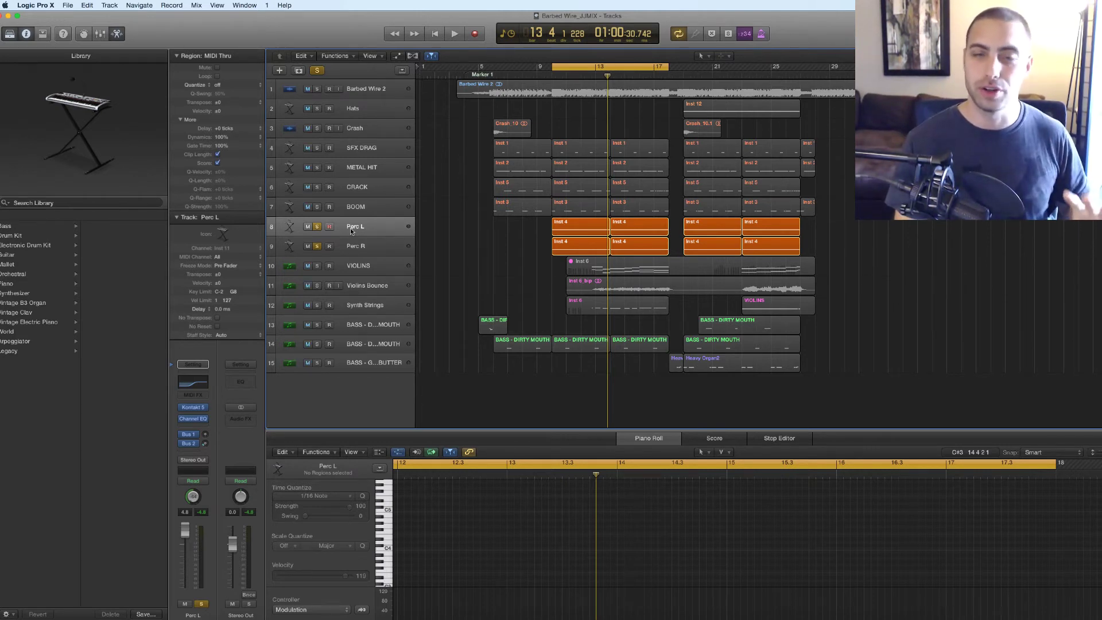
# Take Perc R out of the solo and audition Perc L alone from the cycle start.
pyautogui.press('s')
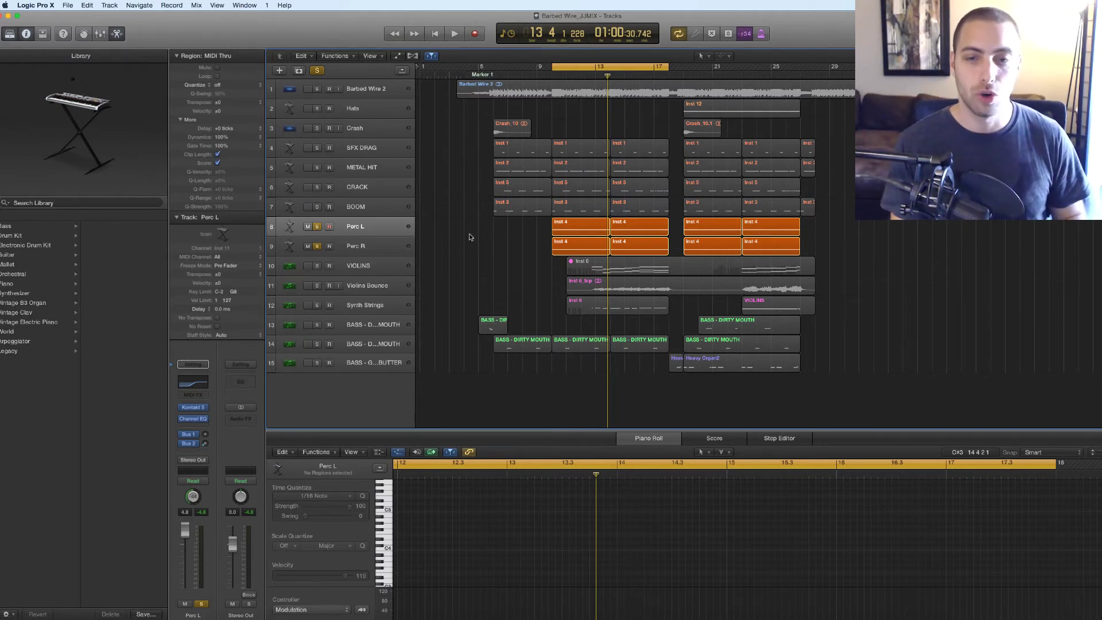
pyautogui.click(382, 247)
pyautogui.click(368, 227)
pyautogui.click(318, 246)
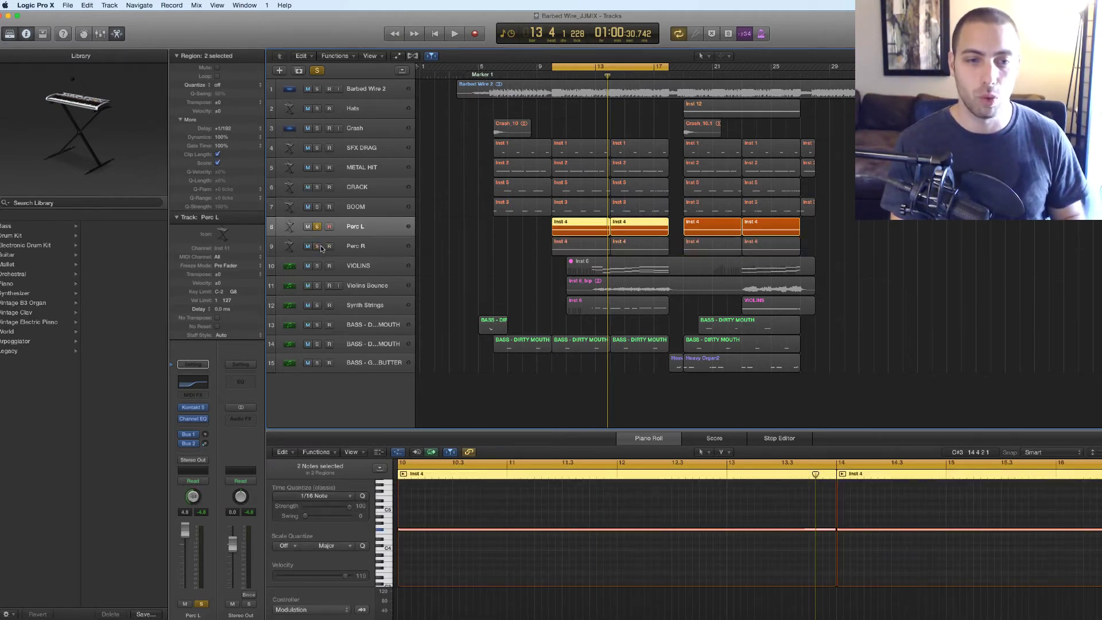
pyautogui.hotkey('shift', 'space')
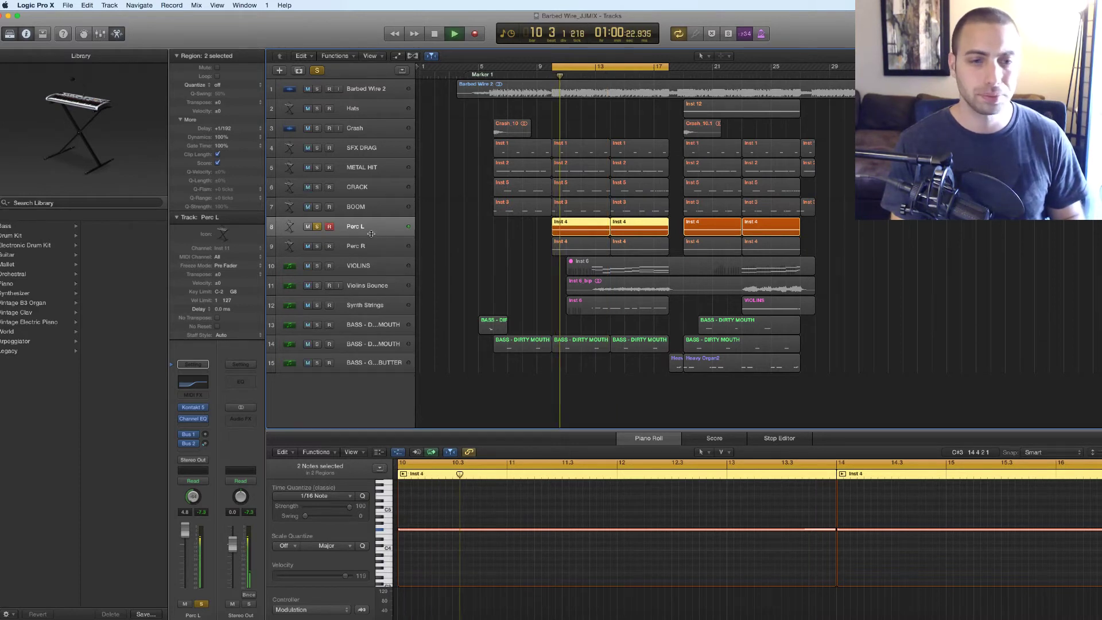
pyautogui.press('space')
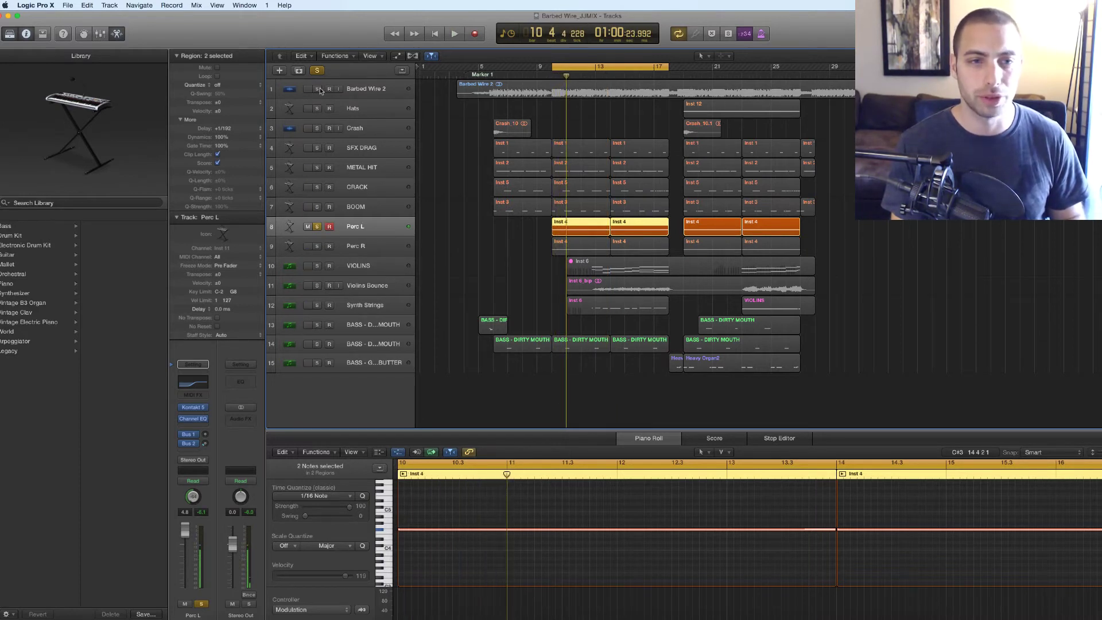
# Add every track from Barbed Wire 2 through BOOM plus Perc R to the soloed layers and play the combination.
pyautogui.moveTo(318, 91); pyautogui.dragTo(315, 206)
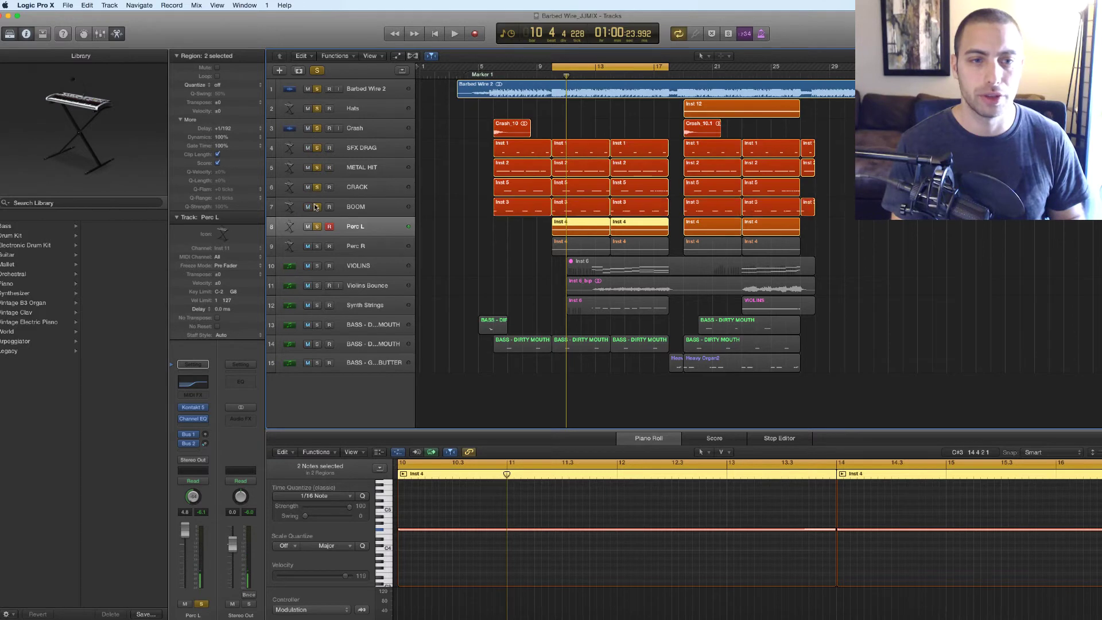
pyautogui.click(318, 246)
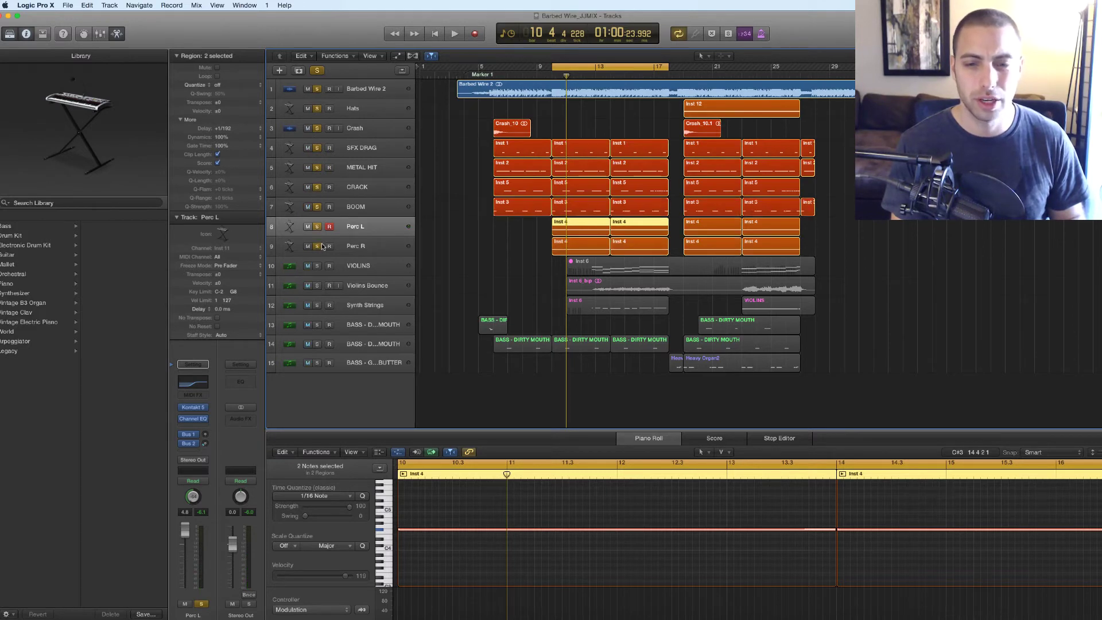
pyautogui.press('space')
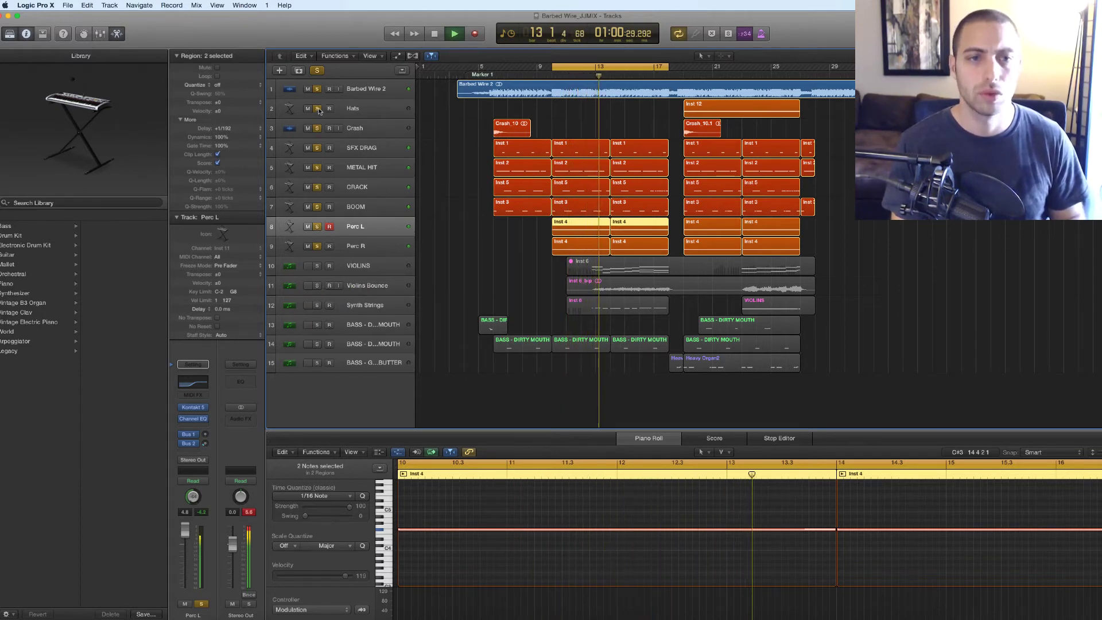
pyautogui.press('space')
# Solo Barbed Wire 2 alone to compare the original with the added layers, and clear its solo after listening.
pyautogui.moveTo(317, 109); pyautogui.dragTo(317, 247)
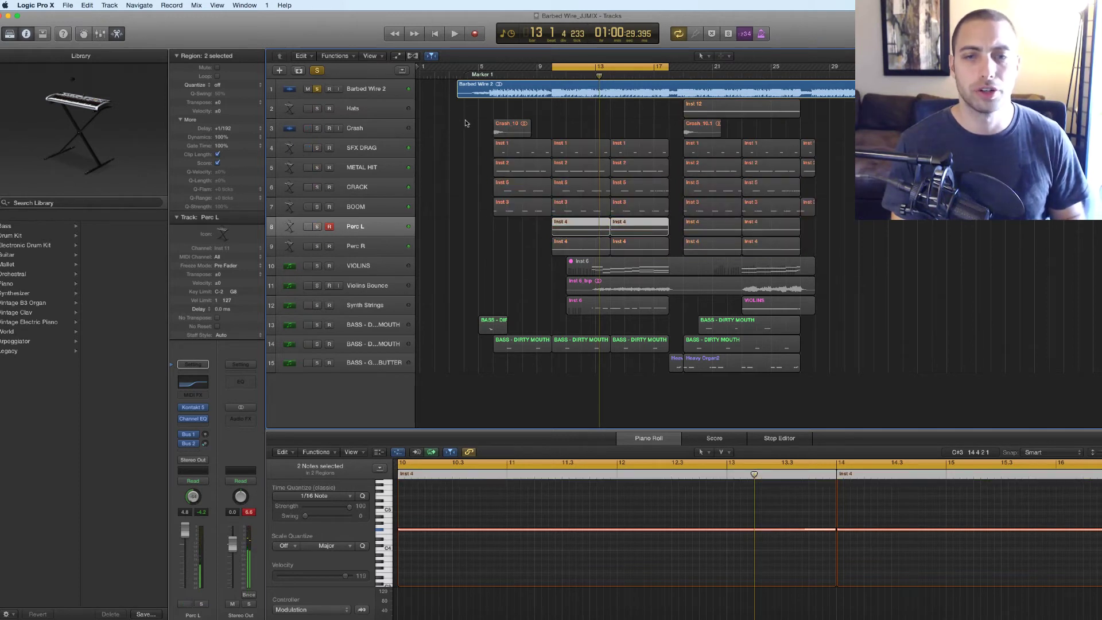
pyautogui.press('space')
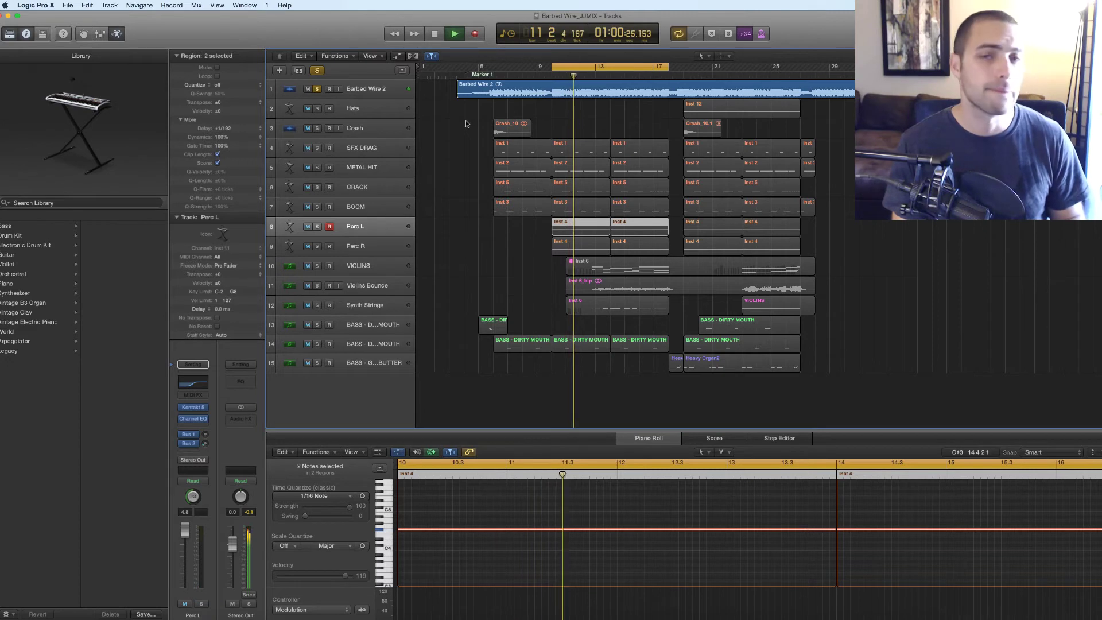
pyautogui.press('space')
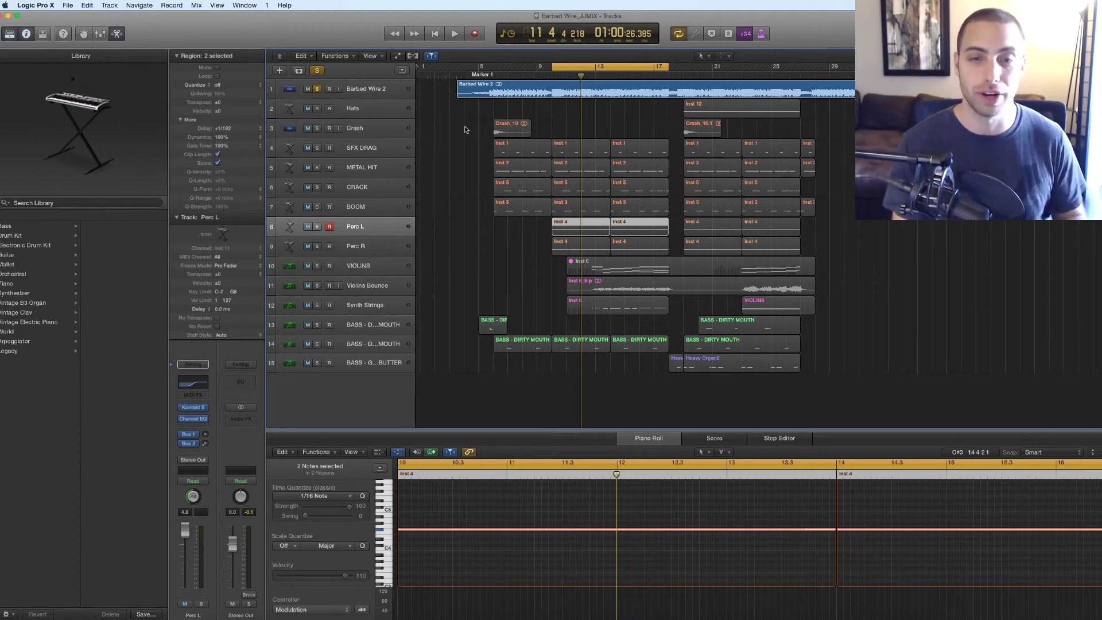
pyautogui.click(316, 89)
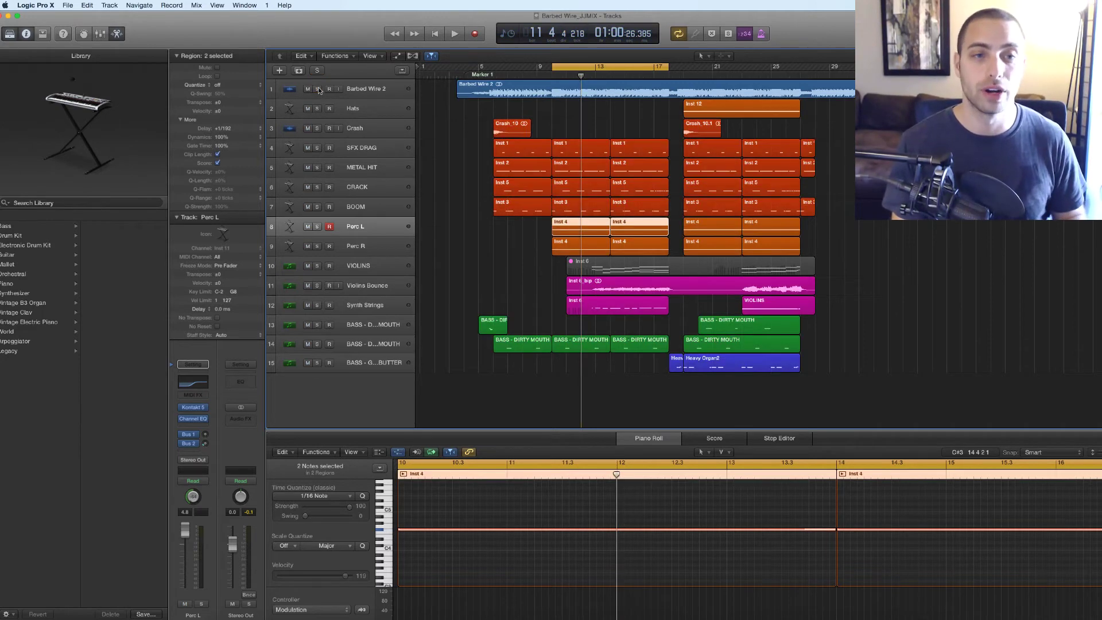
# Select the Perc R track, play Perc L soloed, and add Perc R to the solo during playback.
pyautogui.click(445, 224)
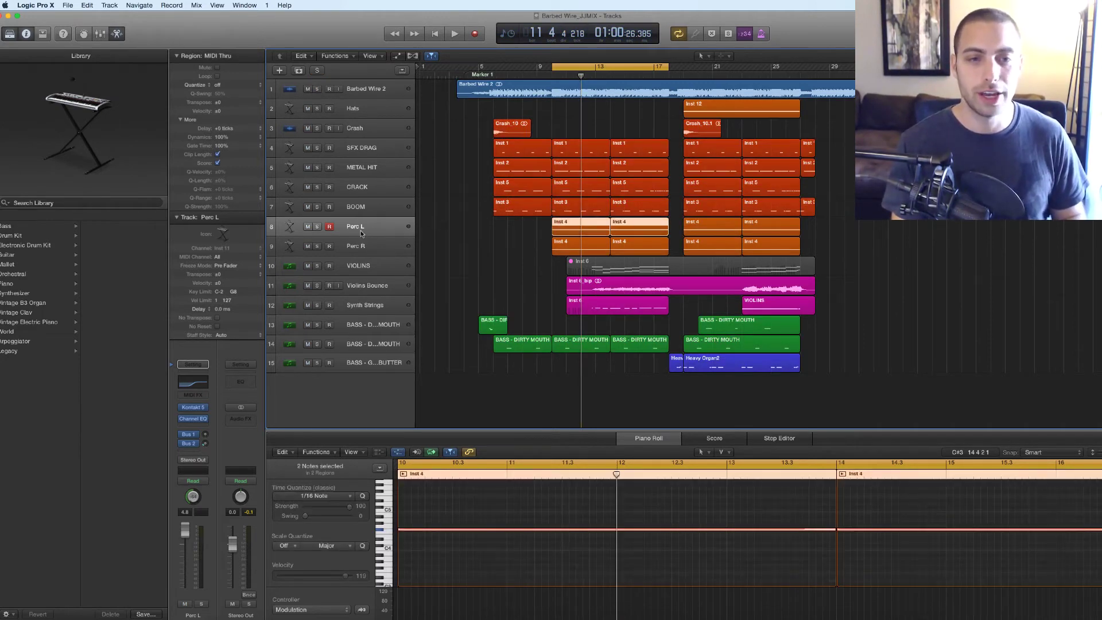
pyautogui.click(407, 246)
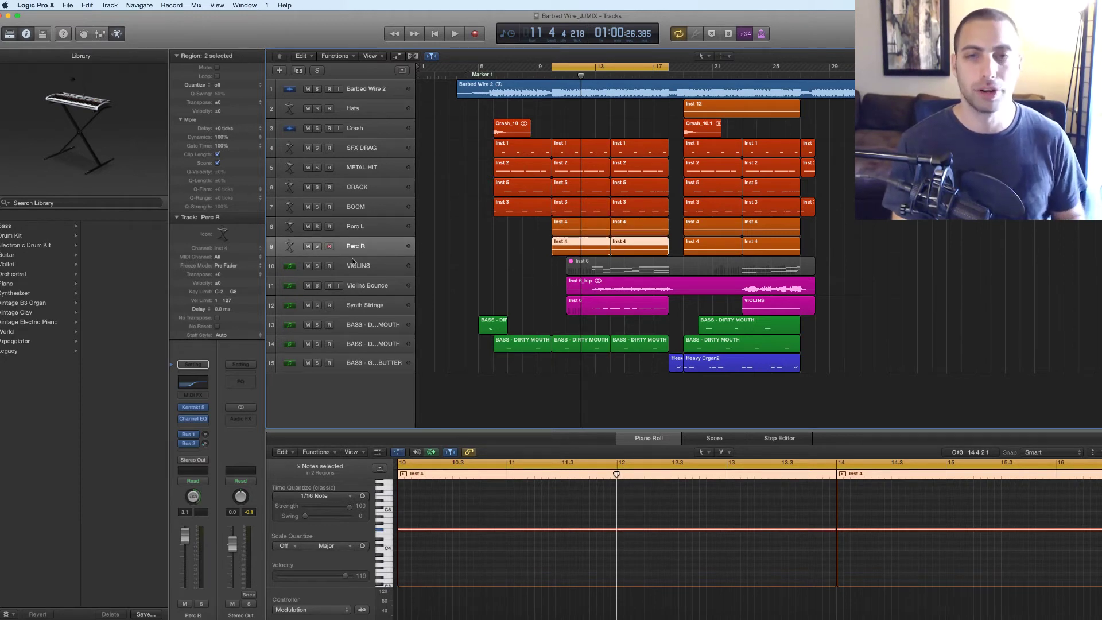
pyautogui.click(318, 228)
pyautogui.press('space')
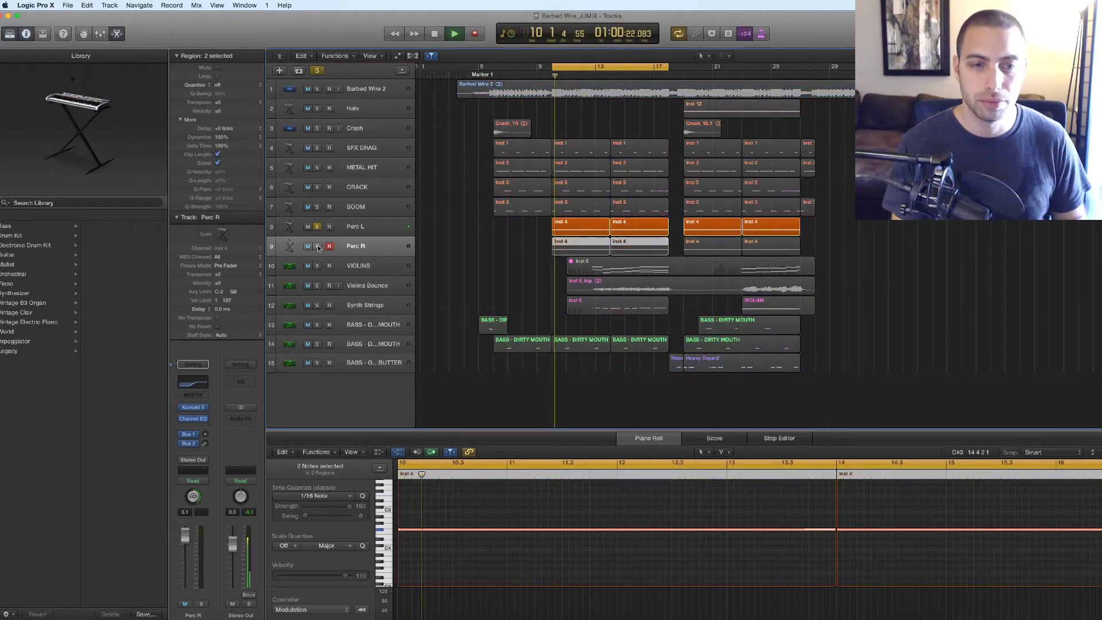
pyautogui.click(318, 248)
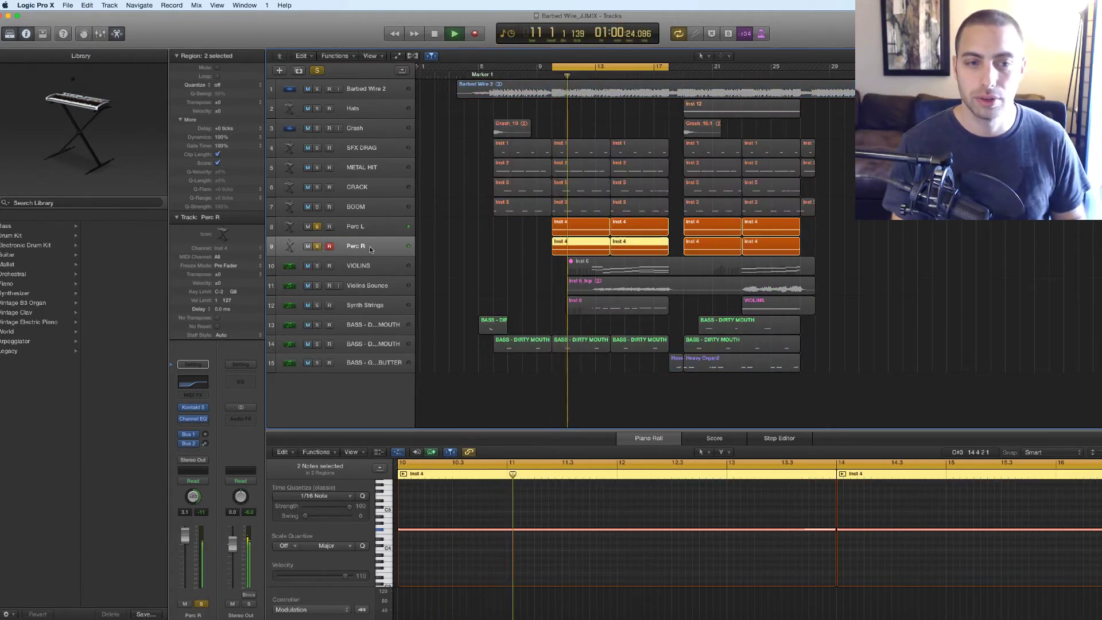
pyautogui.press('space')
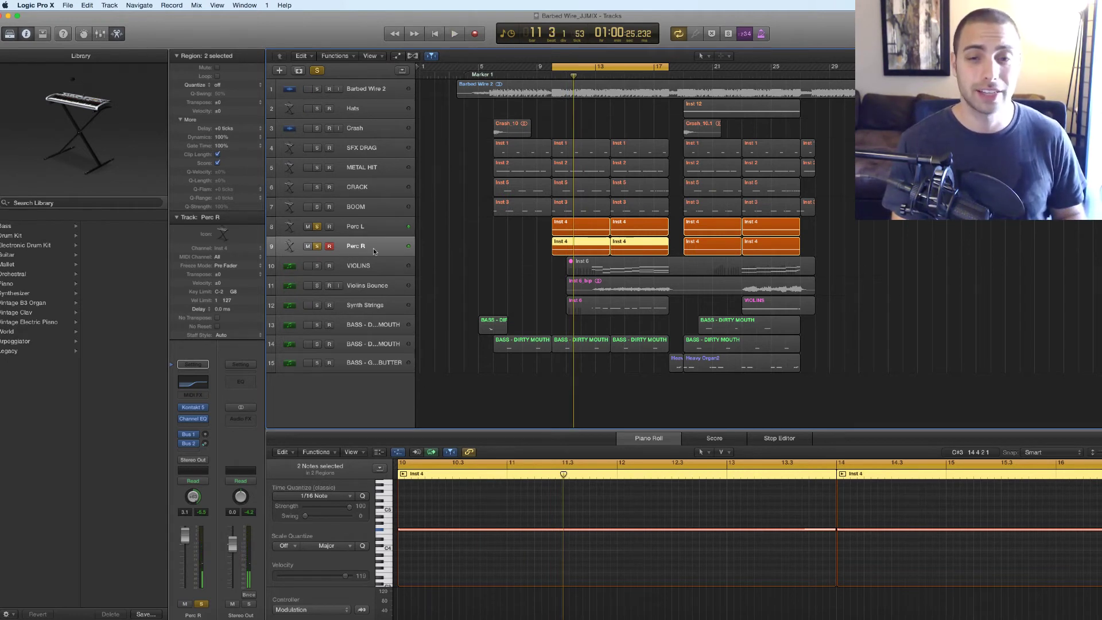
# Open the Kontakt 5 instrument on Perc R for a look, close it, and clear the region selection.
pyautogui.click(194, 409)
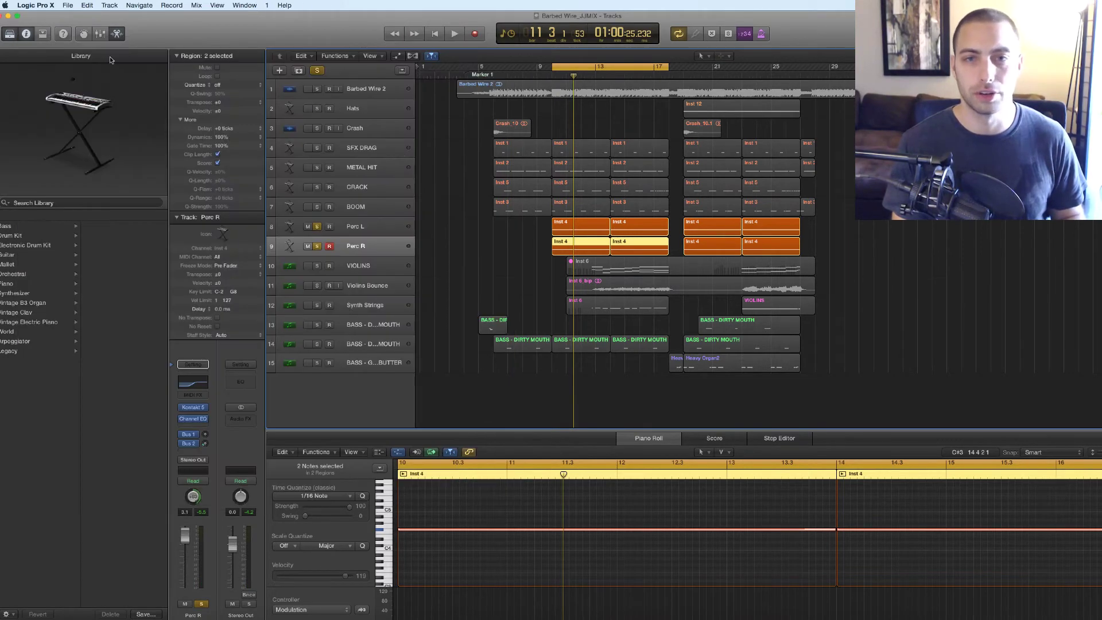
pyautogui.click(21, 39)
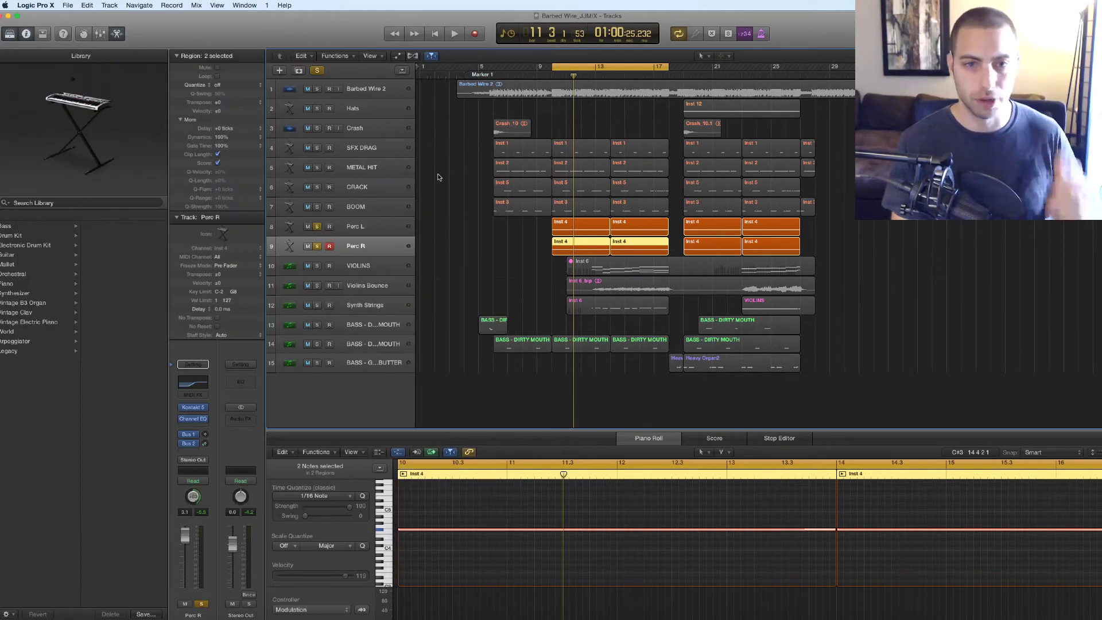
pyautogui.click(454, 188)
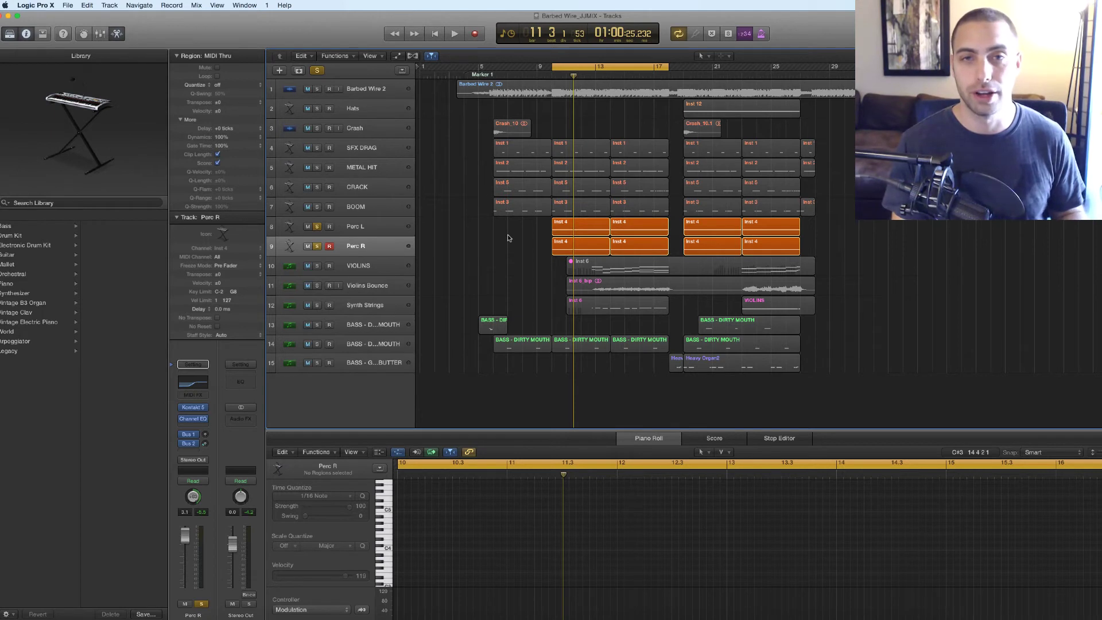
# Reset the delay of the Perc L regions to +0 ticks and play both soloed percussion tracks for comparison.
pyautogui.moveTo(501, 246); pyautogui.dragTo(757, 247)
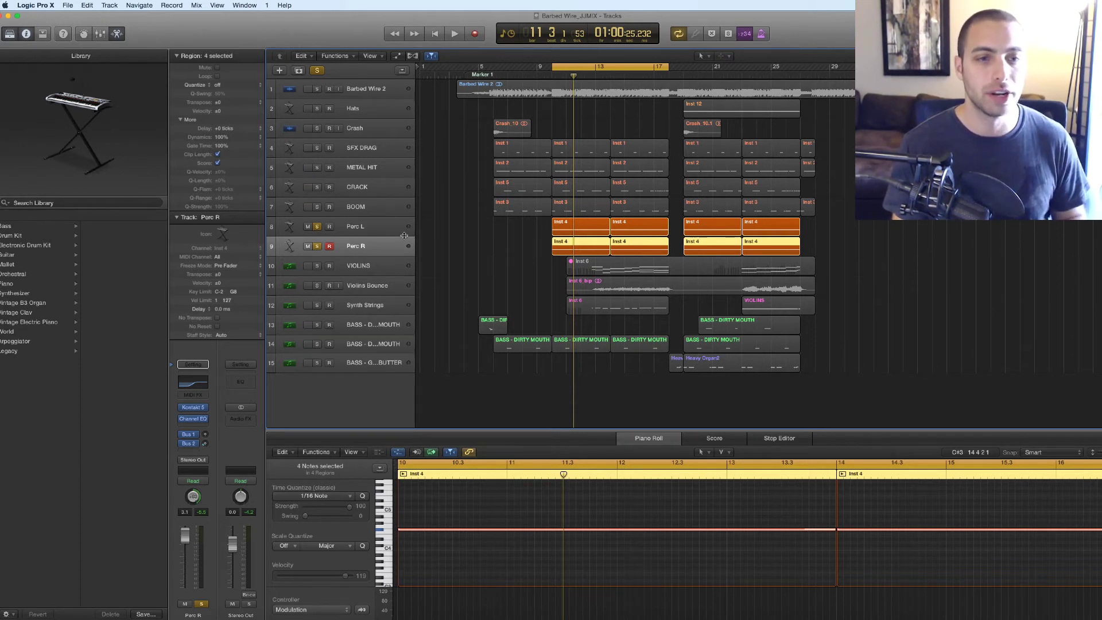
pyautogui.press('Up')
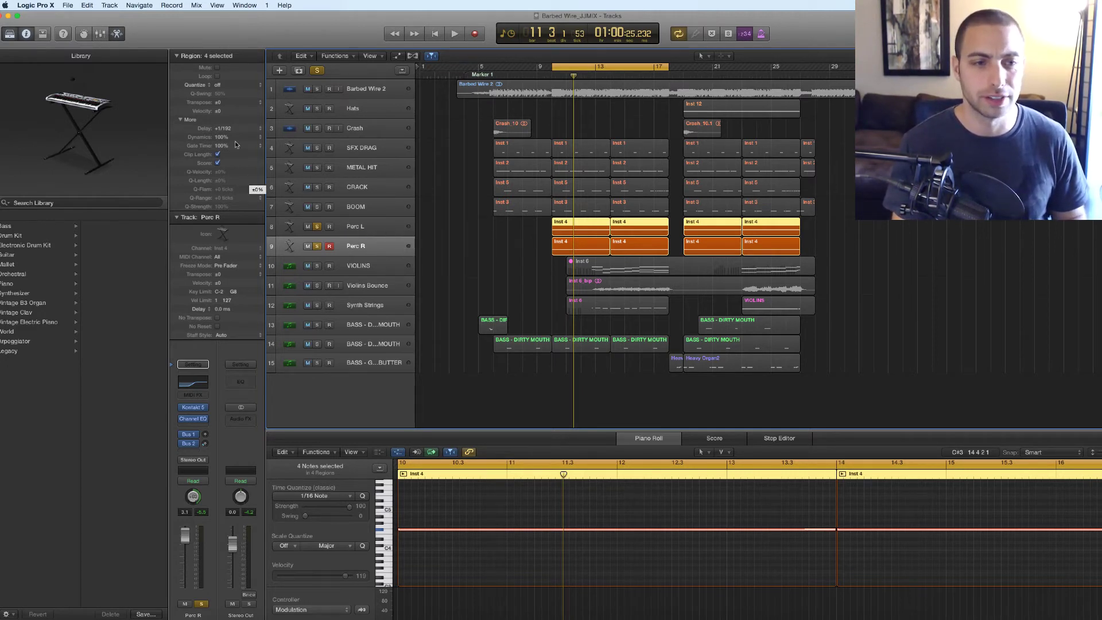
pyautogui.click(228, 129)
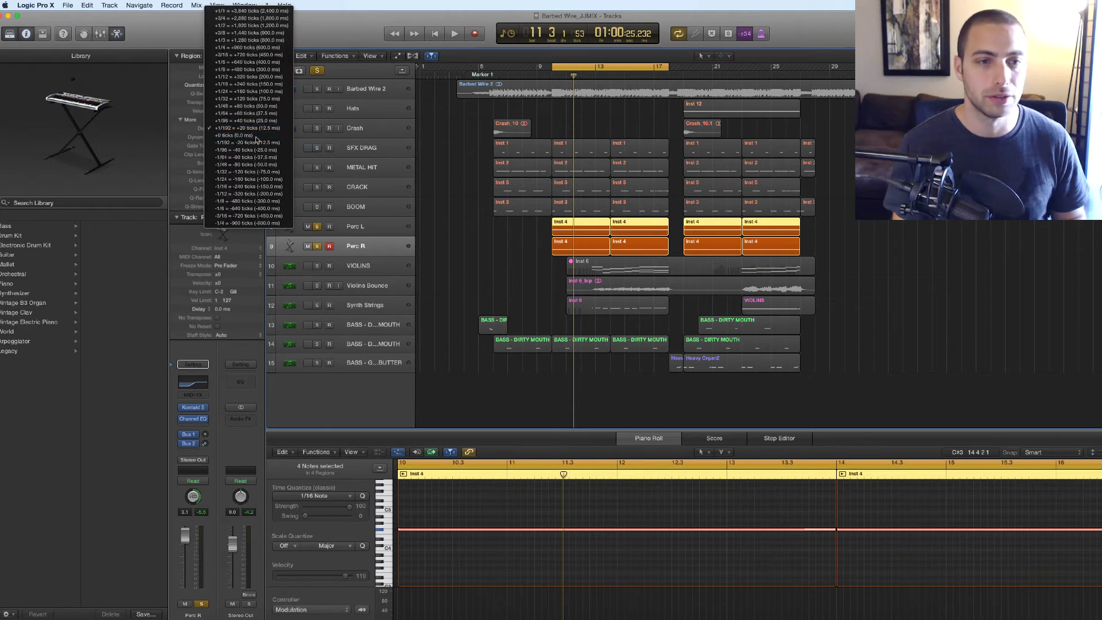
pyautogui.click(247, 135)
pyautogui.click(371, 232)
pyautogui.click(363, 247)
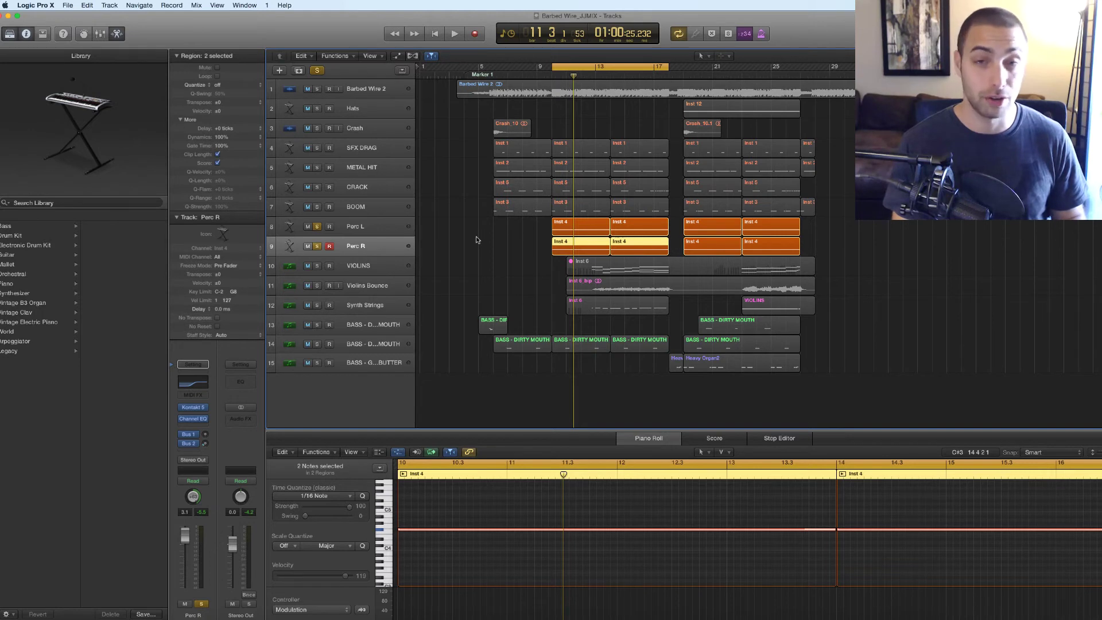
pyautogui.press('space')
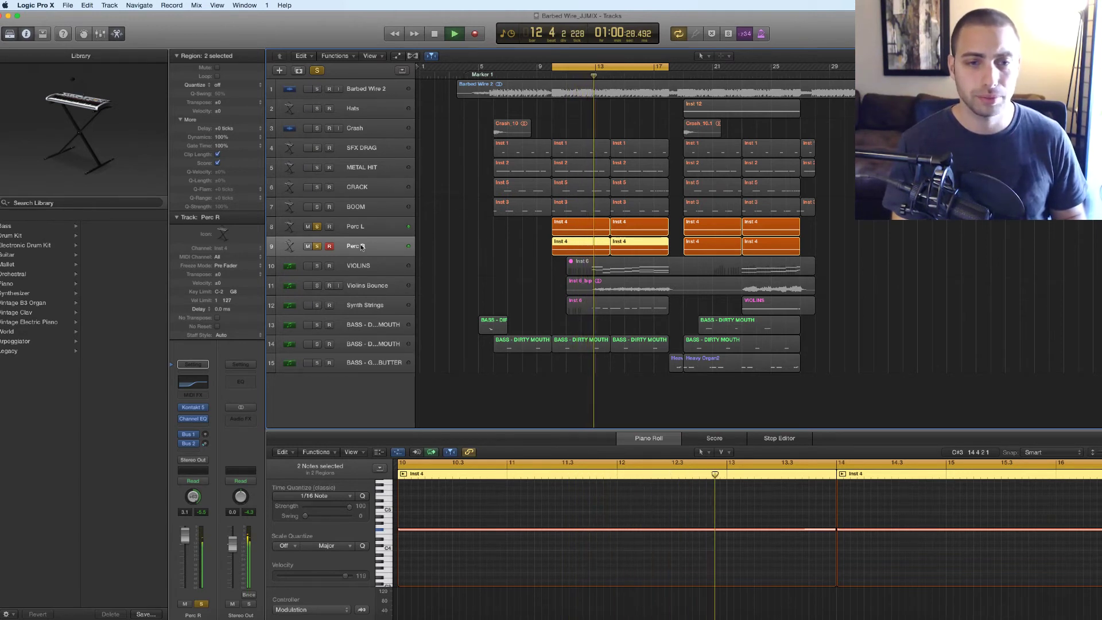
pyautogui.press('space')
# Set the delay of the selected Perc R regions to +1/192 (+20 ticks, 12.5 ms) and play both percussion tracks.
pyautogui.click(238, 128)
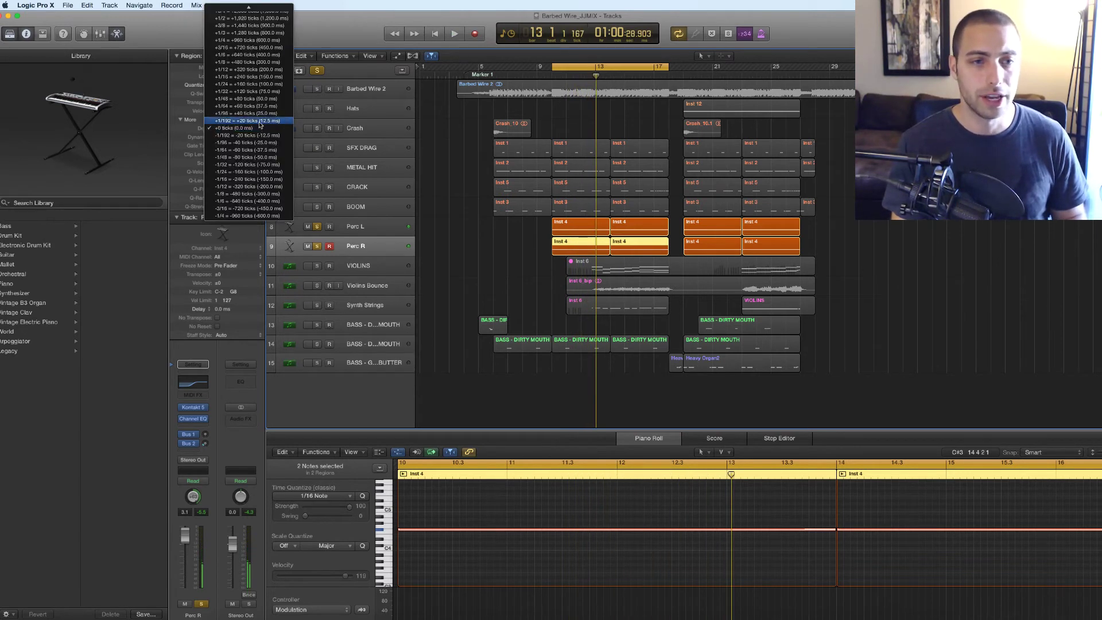
pyautogui.click(229, 119)
pyautogui.click(482, 227)
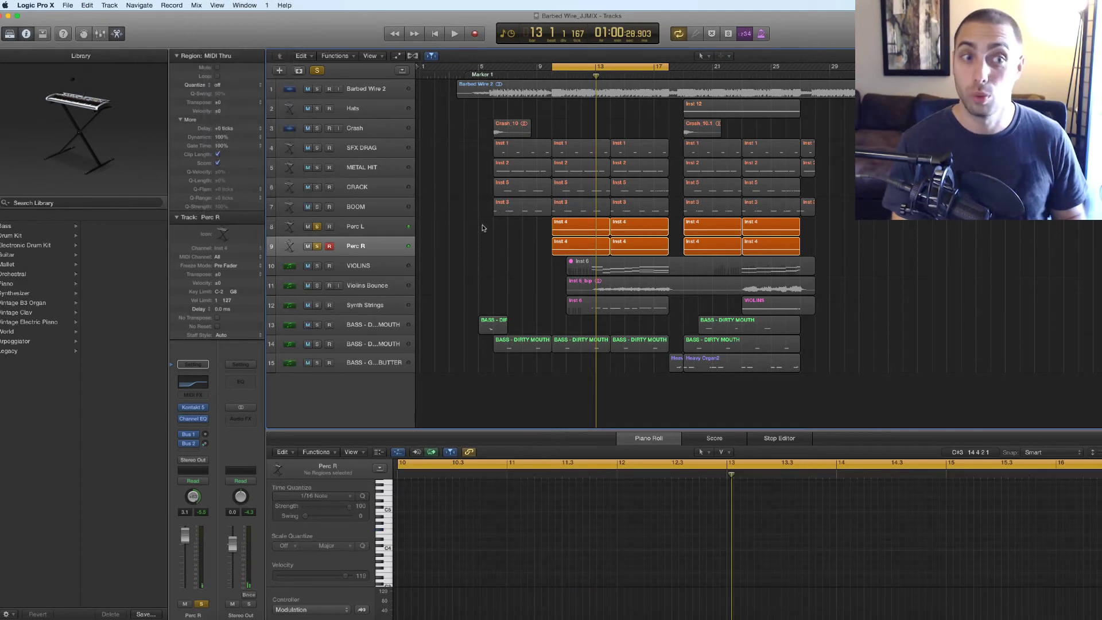
pyautogui.press('space')
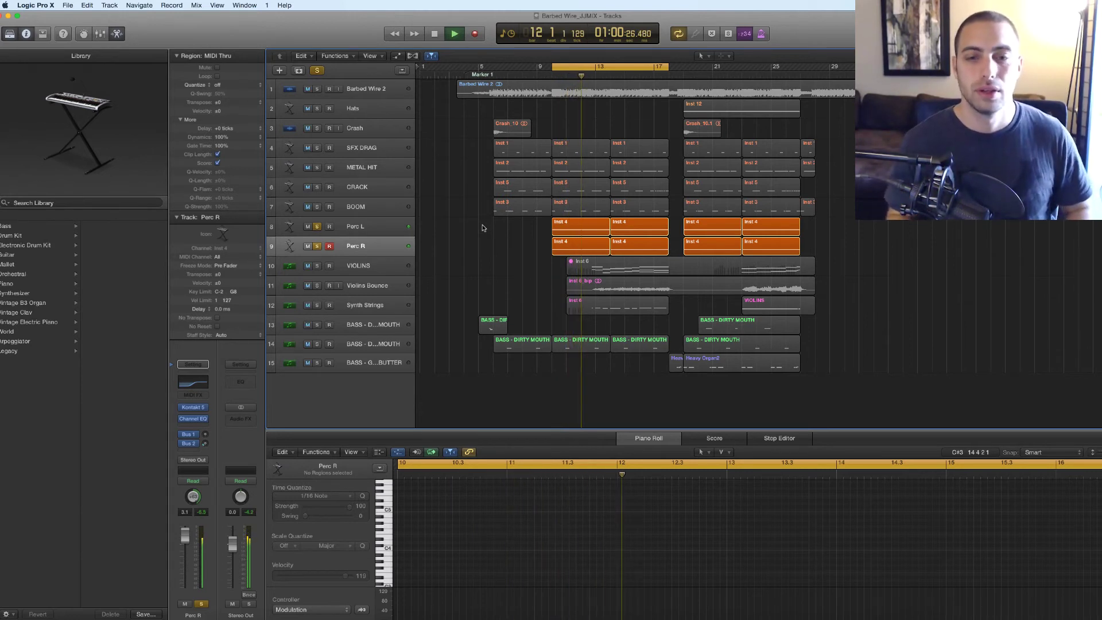
pyautogui.press('space')
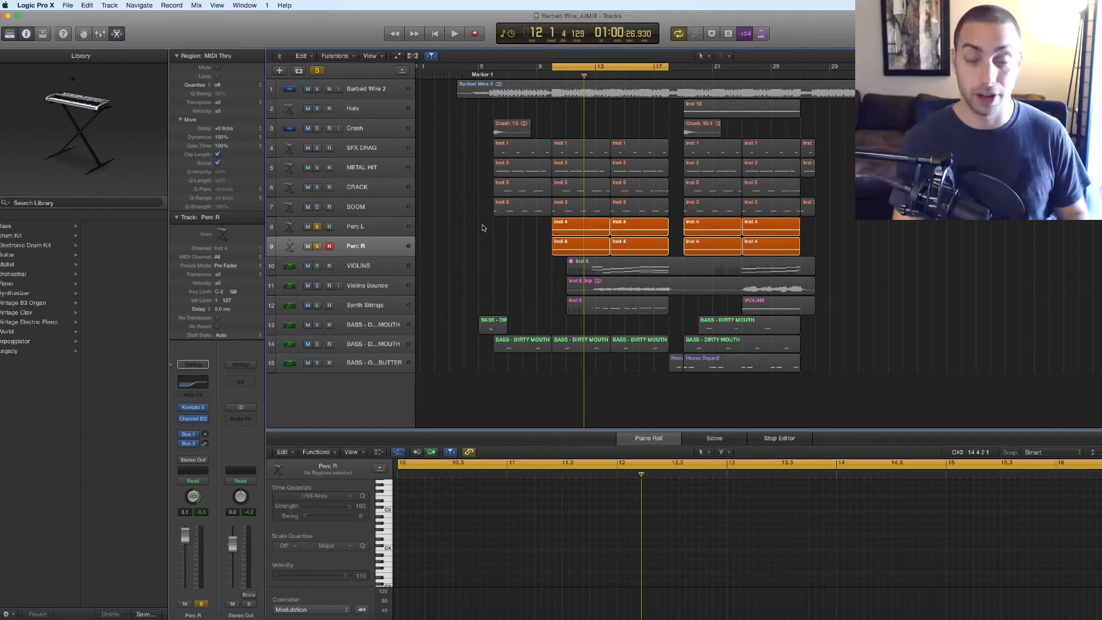
# Clear the solo on all tracks.
pyautogui.click(317, 70)
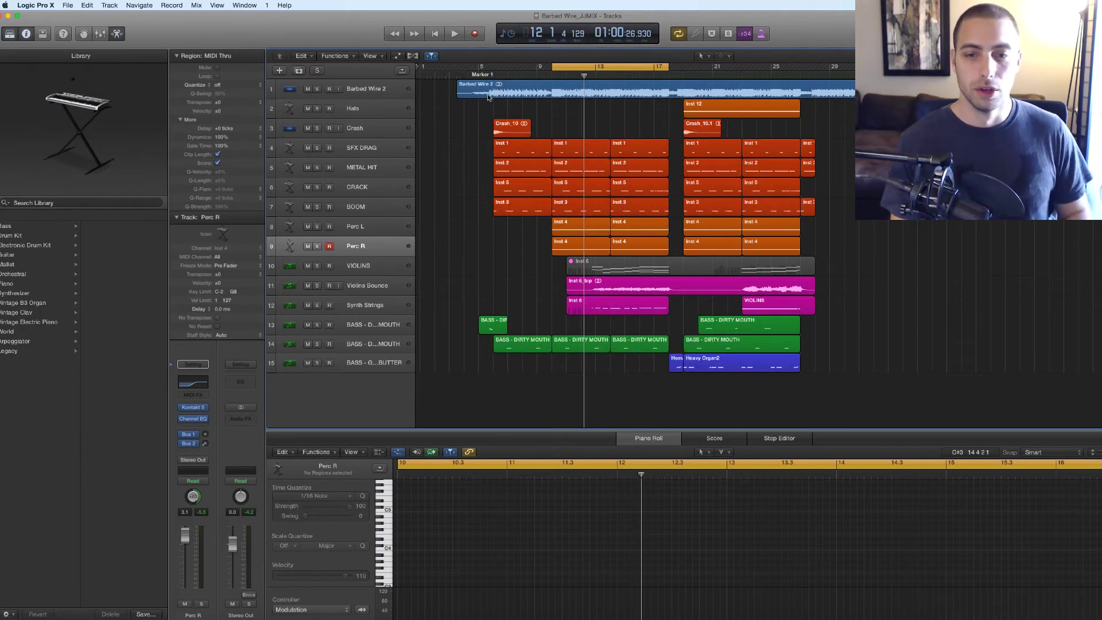
pyautogui.click(588, 66)
pyautogui.click(588, 67)
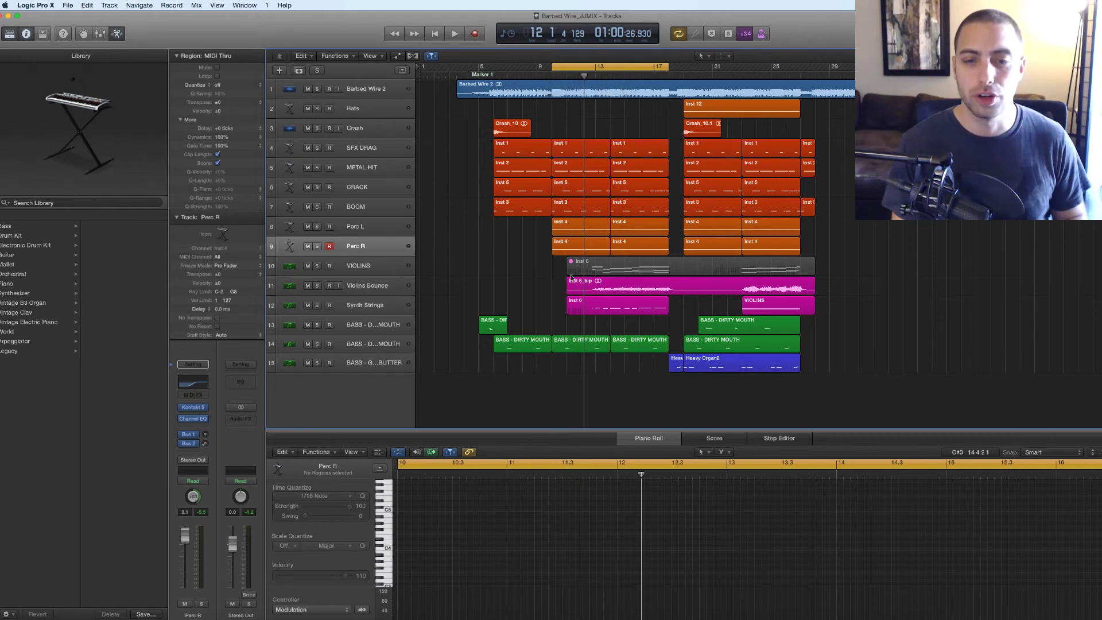
# Inspect the Kontakt 5 instrument on the VIOLINS track, close it, and deselect the violin region.
pyautogui.click(379, 267)
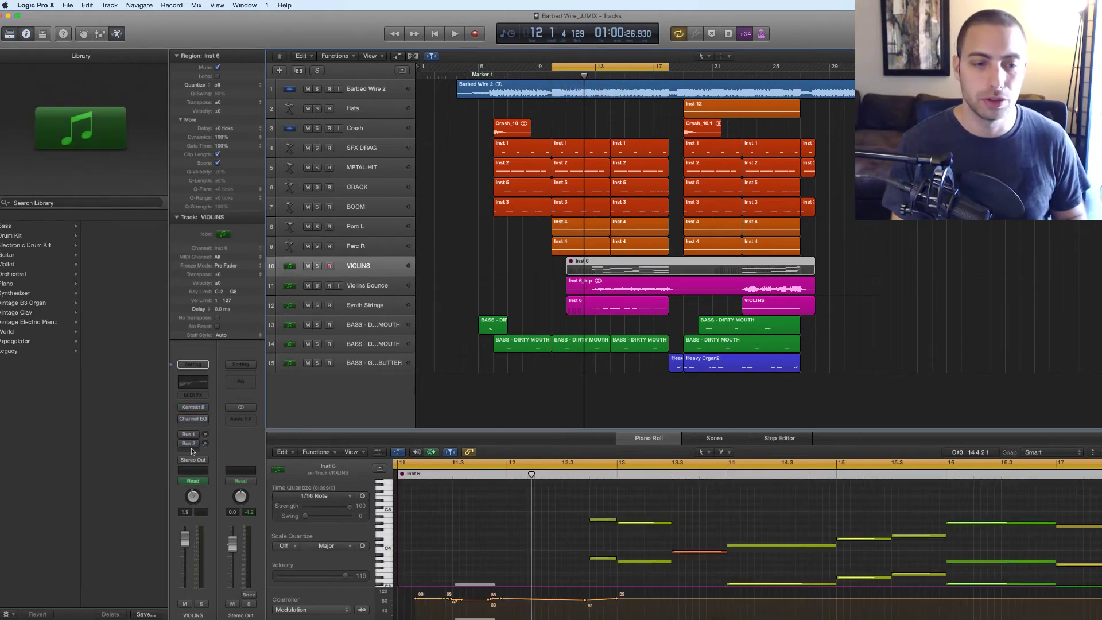
pyautogui.click(192, 407)
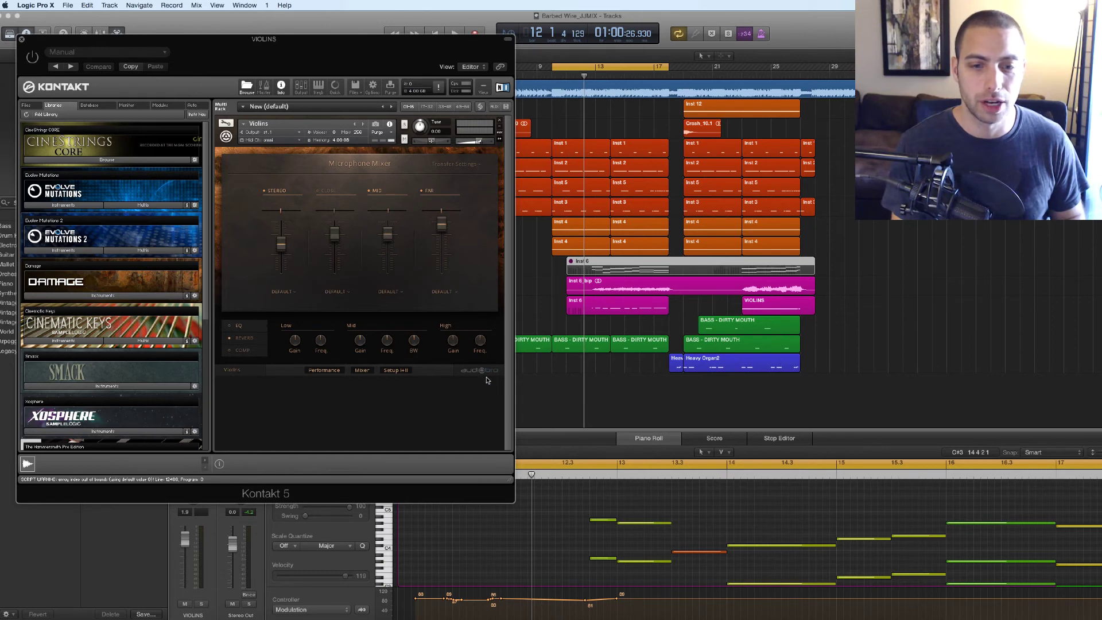
pyautogui.click(21, 41)
pyautogui.click(485, 195)
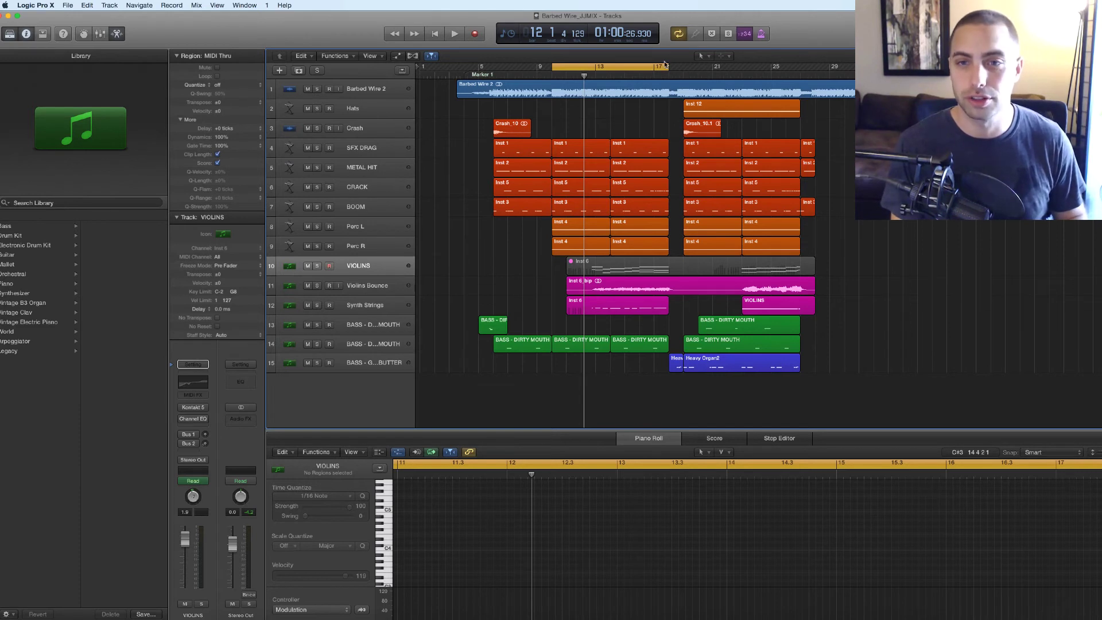
# Extend the cycle range's end to just past bar 19 and play the full mix, turning cycle mode off during playback.
pyautogui.moveTo(665, 64); pyautogui.dragTo(690, 63)
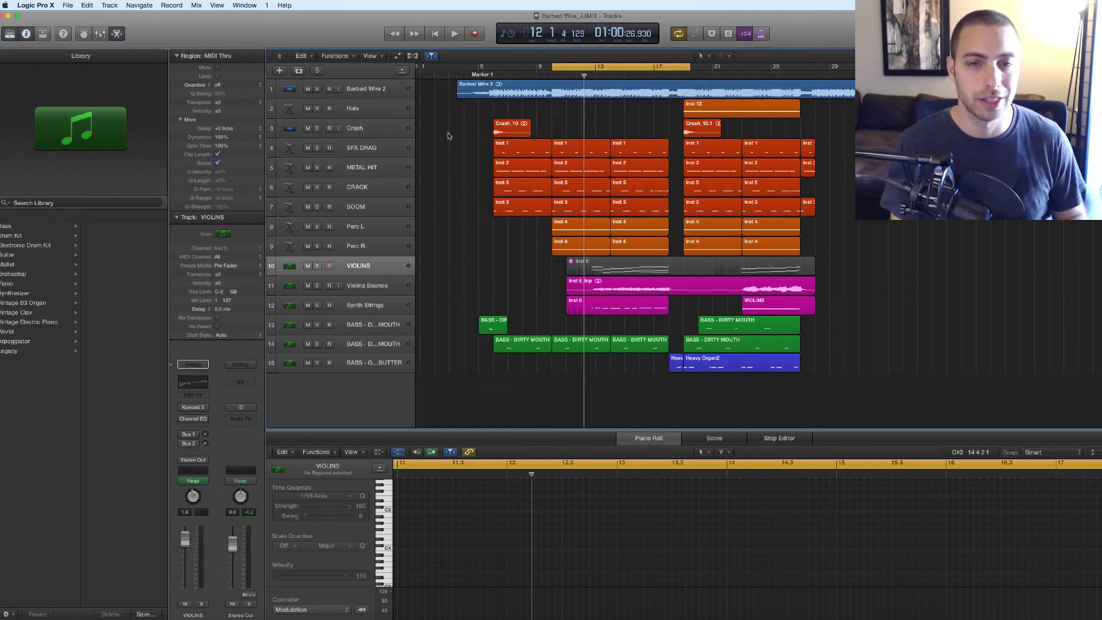
pyautogui.press('space')
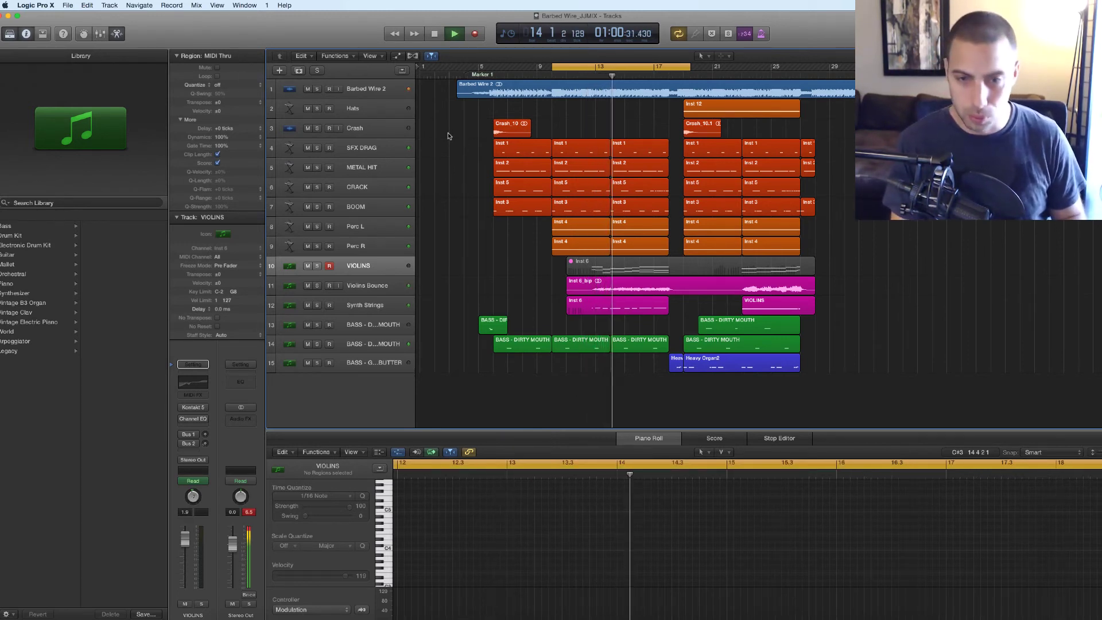
pyautogui.press('super+Right')
pyautogui.press('super+Right')
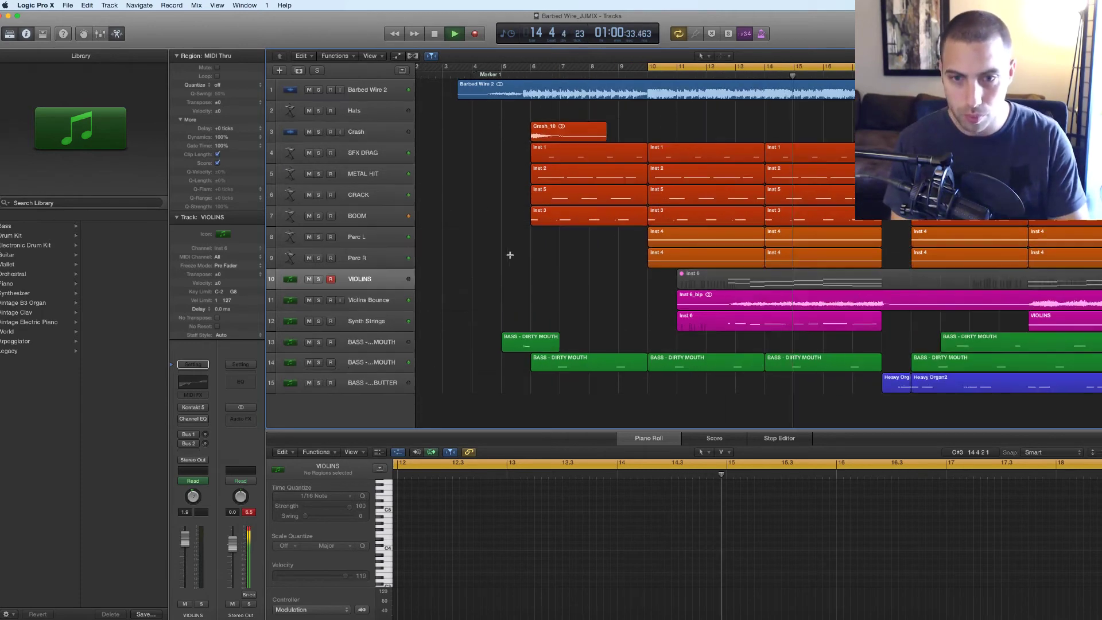
pyautogui.press('super+Down')
pyautogui.hscroll(4, 624, 284)
pyautogui.scroll(-1, 624, 283)
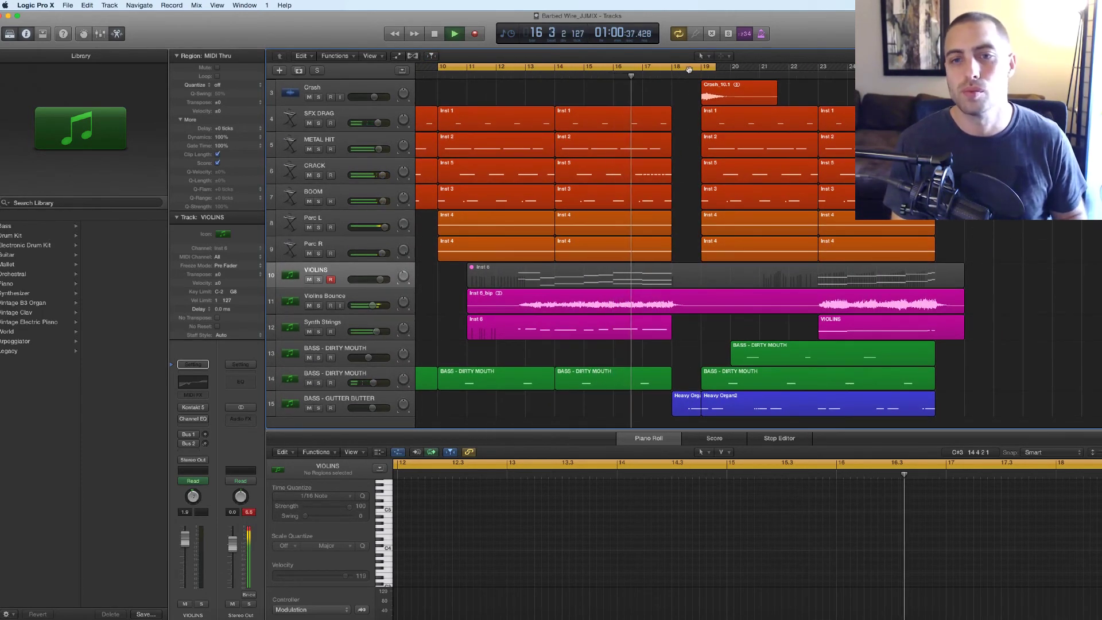
pyautogui.press('c')
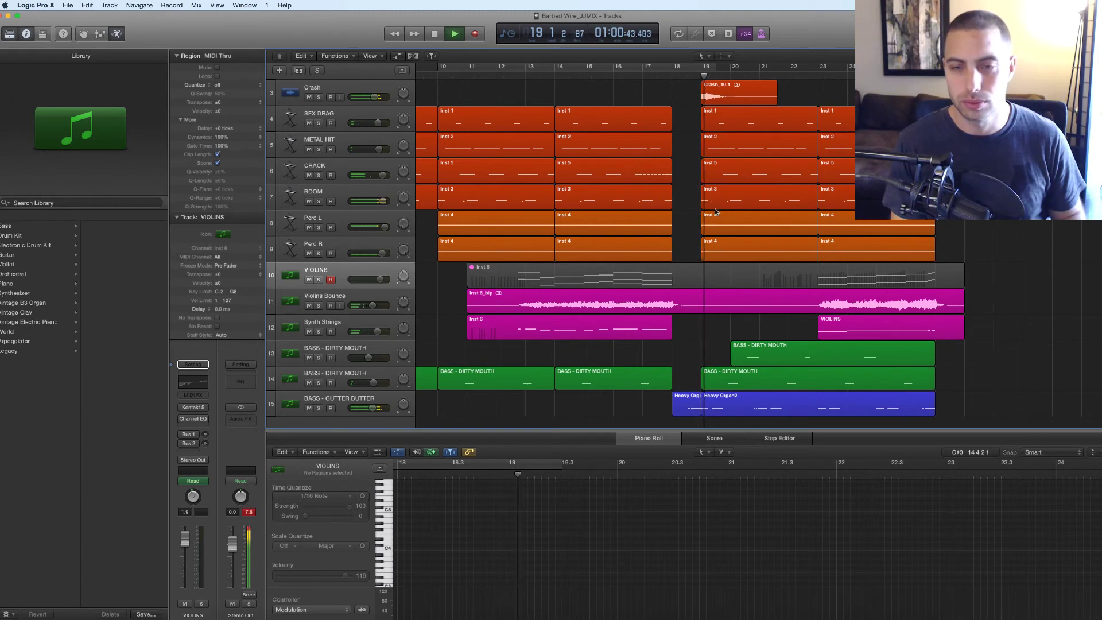
pyautogui.press('space')
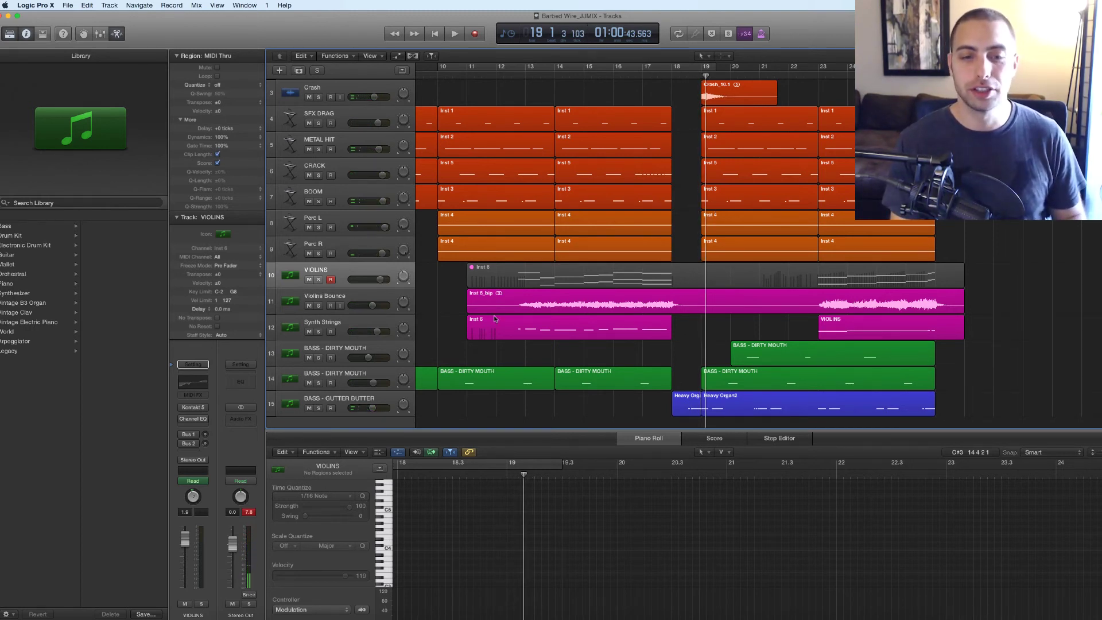
# Examine the muted VIOLINS MIDI region alongside the Violins Bounce audio and the Synth Strings regions.
pyautogui.click(561, 280)
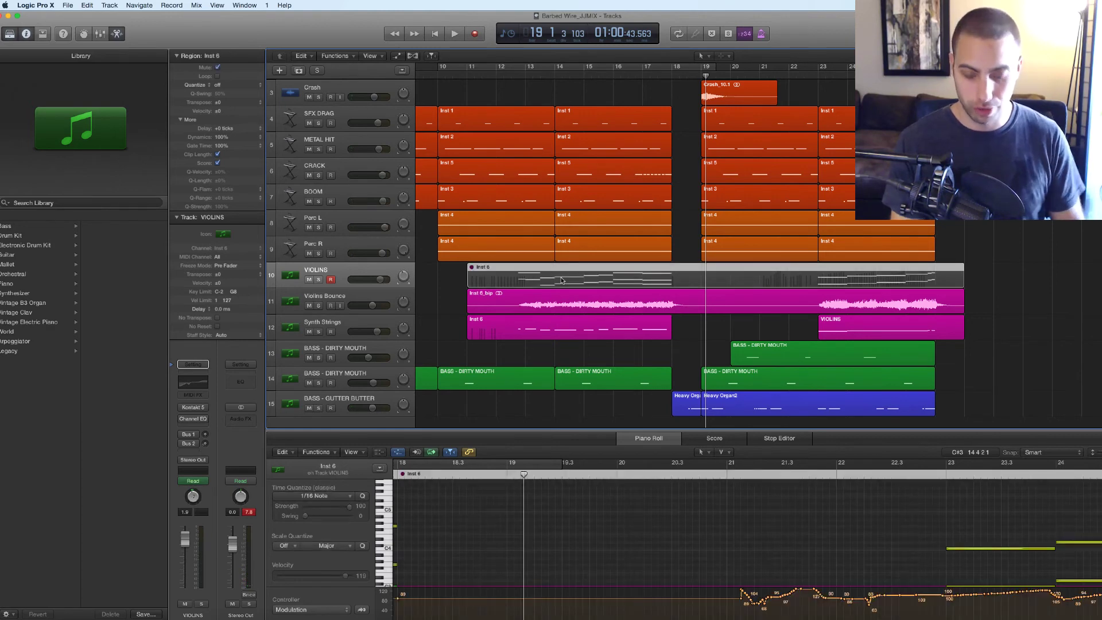
pyautogui.press('super+Right')
pyautogui.press('super+Down')
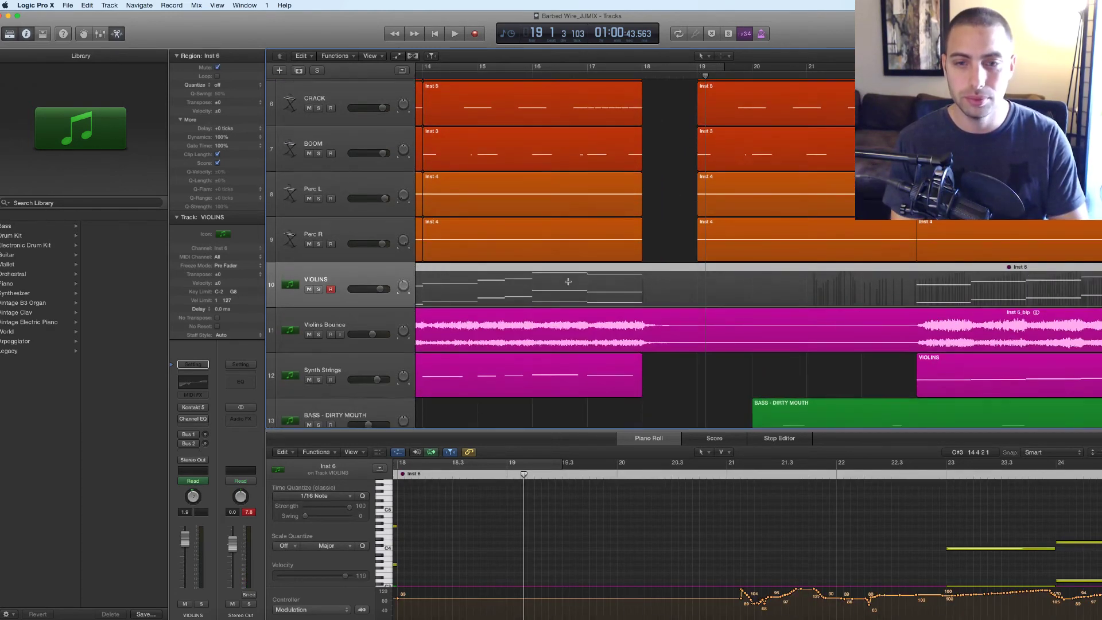
pyautogui.press('super+Down')
pyautogui.hscroll(-5, 563, 269)
pyautogui.hscroll(-3, 561, 266)
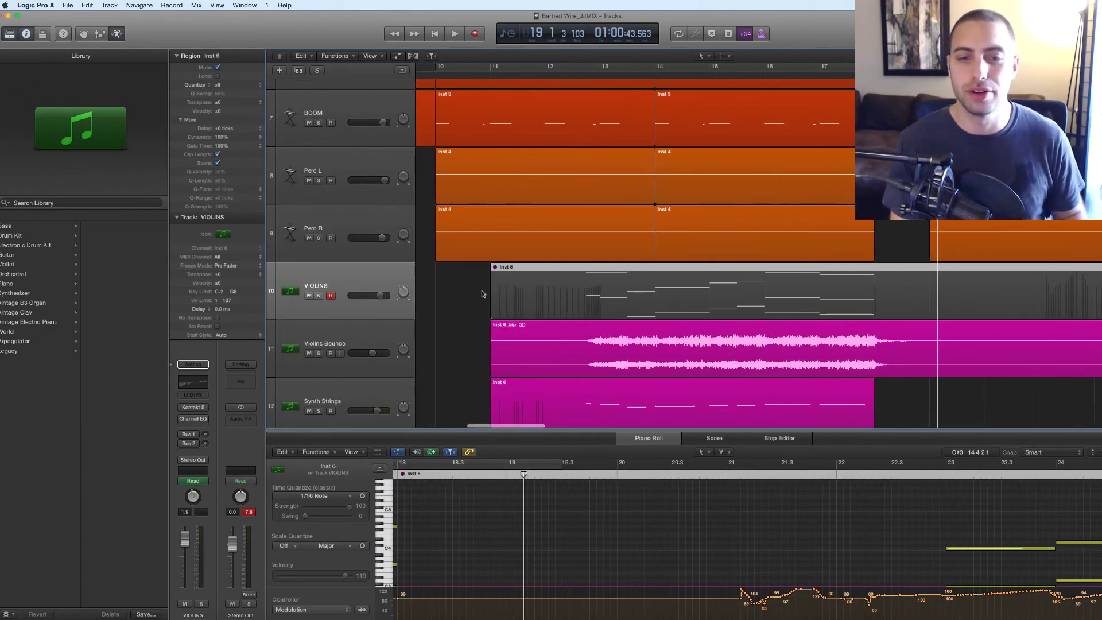
pyautogui.click(482, 294)
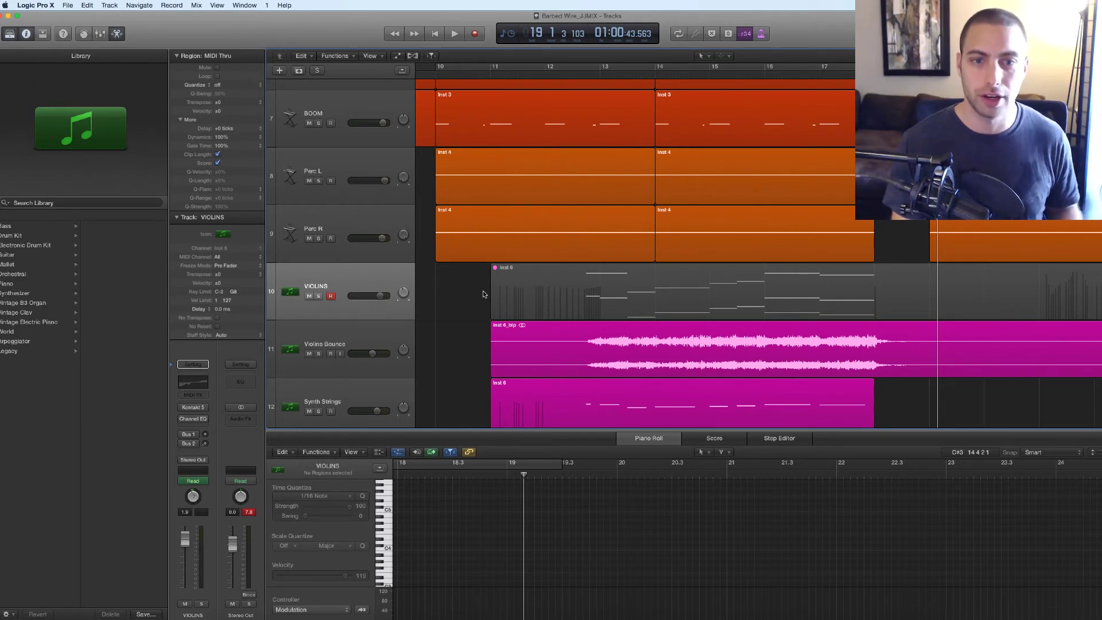
pyautogui.press('super+Left')
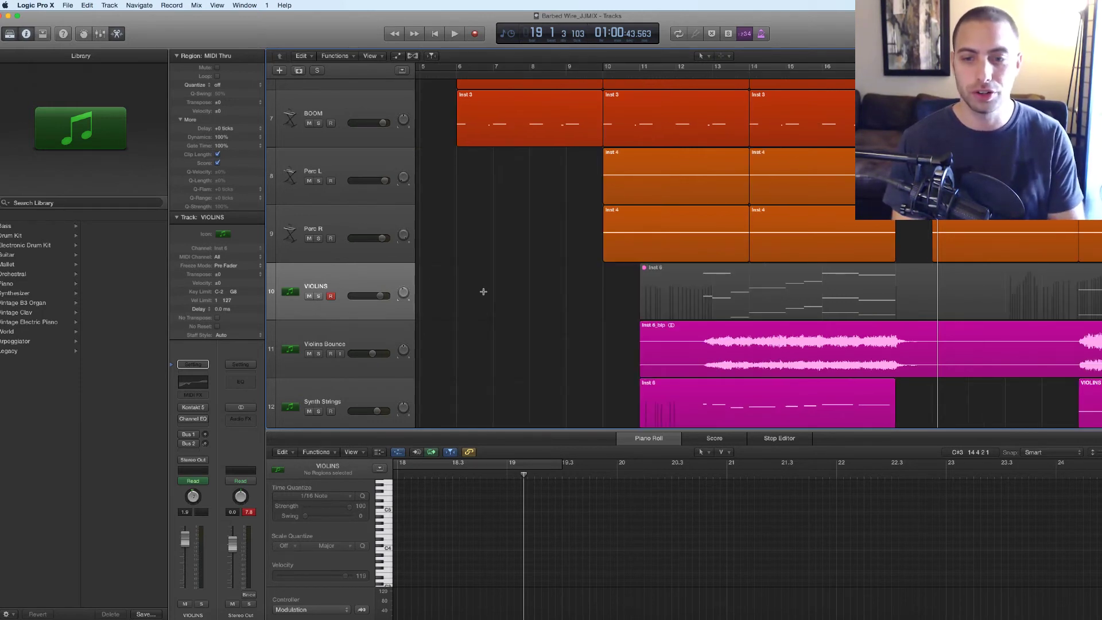
pyautogui.press('super+Up')
pyautogui.press('super+Left')
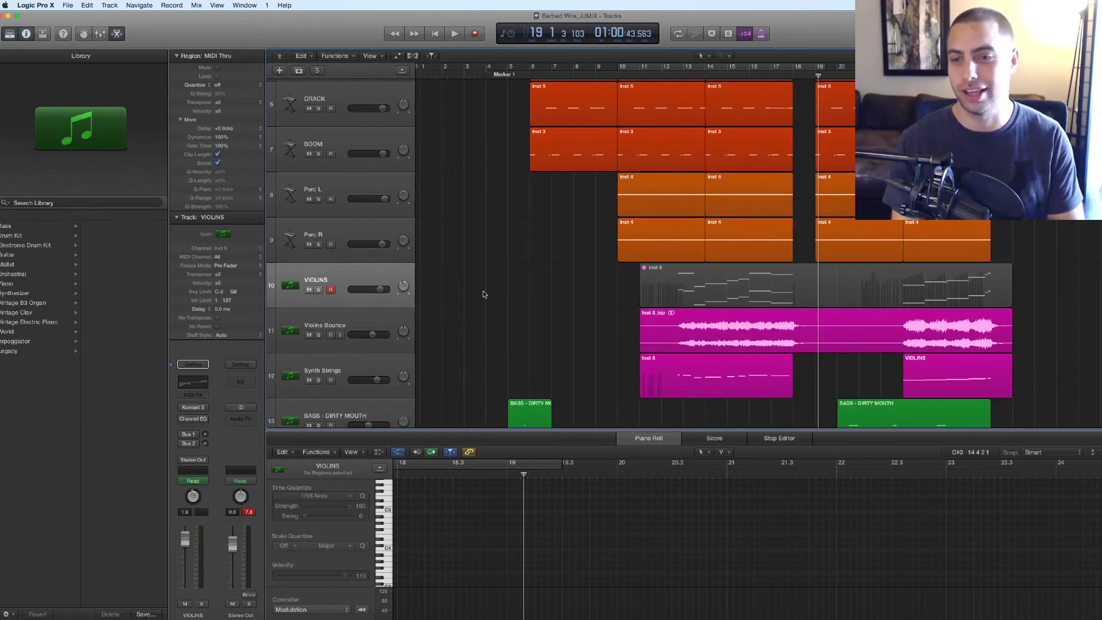
pyautogui.hscroll(5, 494, 292)
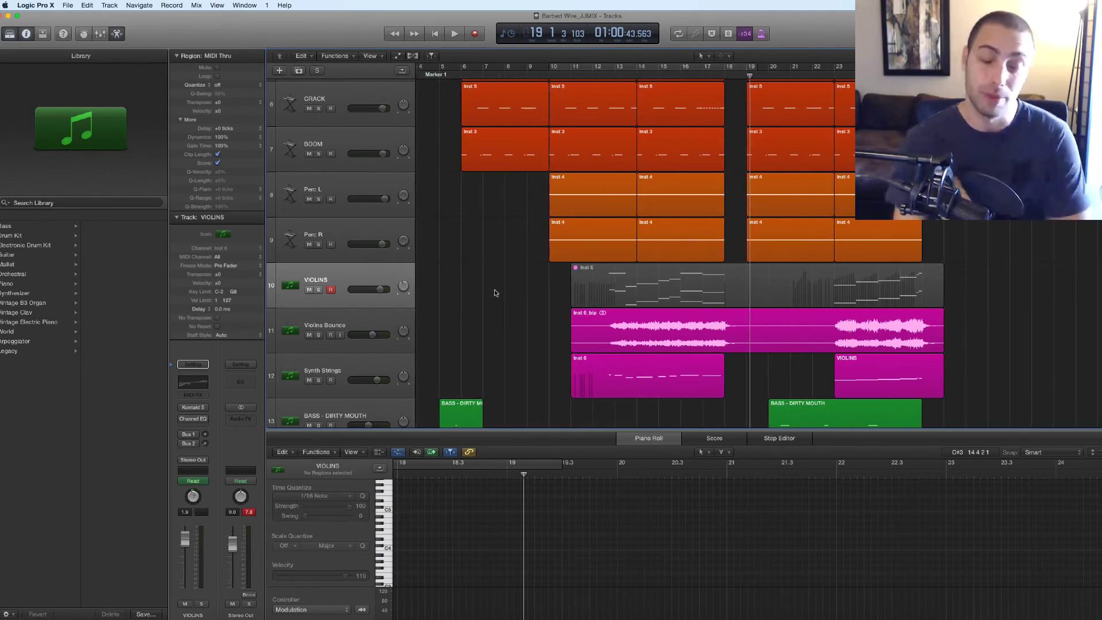
# Set the cycle range from bar 19 to bar 27 and fit all tracks in the arrangement view.
pyautogui.hscroll(4, 488, 293)
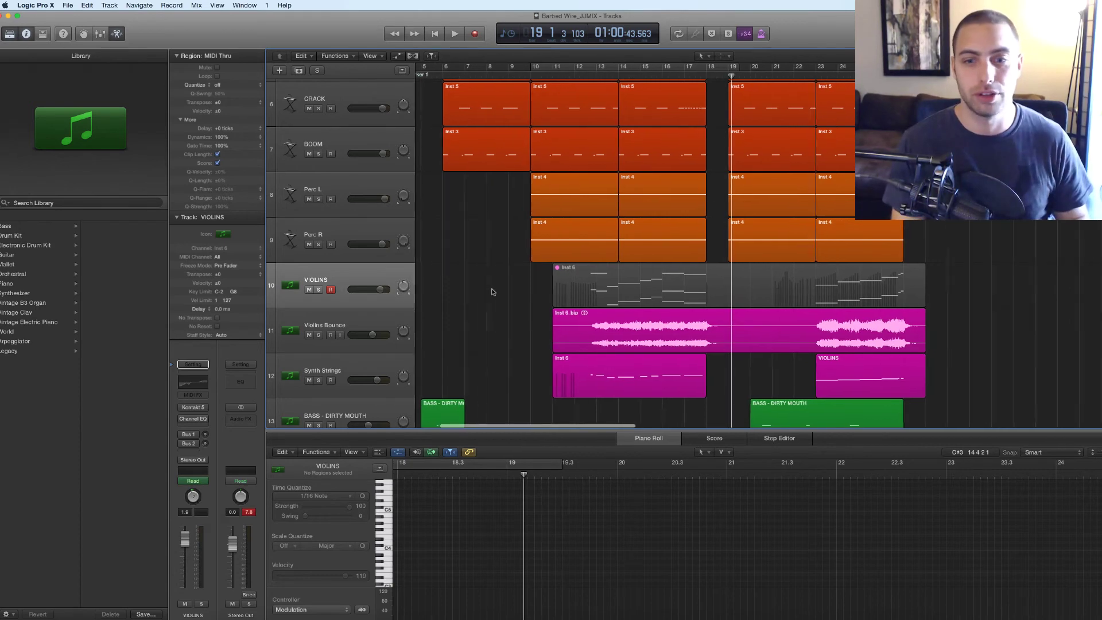
pyautogui.scroll(-3, 491, 290)
pyautogui.hscroll(3, 491, 290)
pyautogui.scroll(-1, 491, 290)
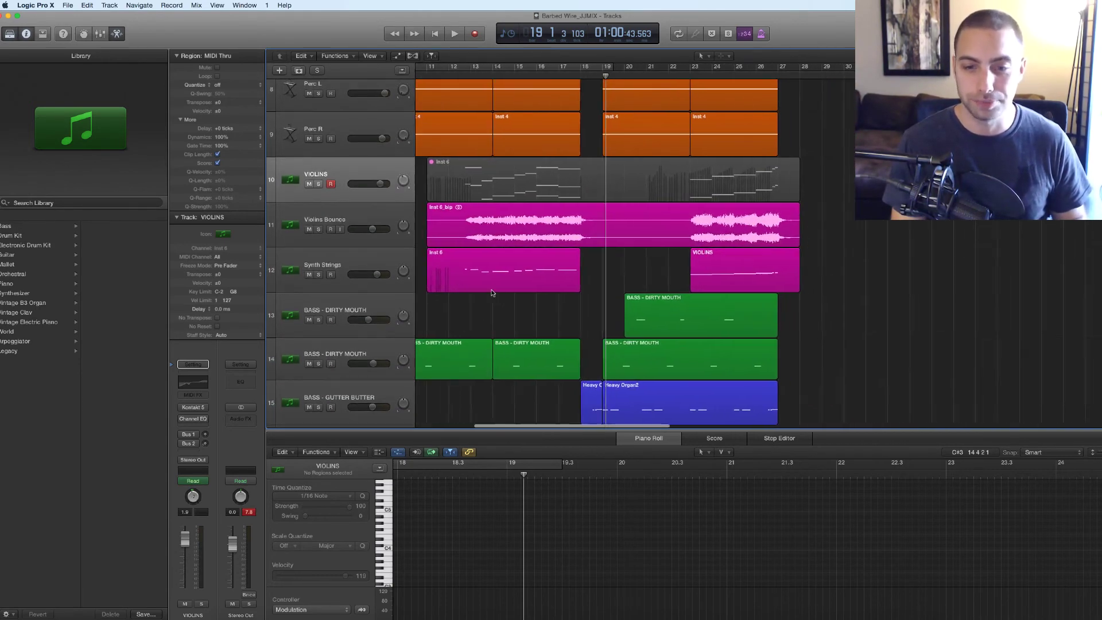
pyautogui.moveTo(600, 67); pyautogui.dragTo(772, 89)
pyautogui.press('z')
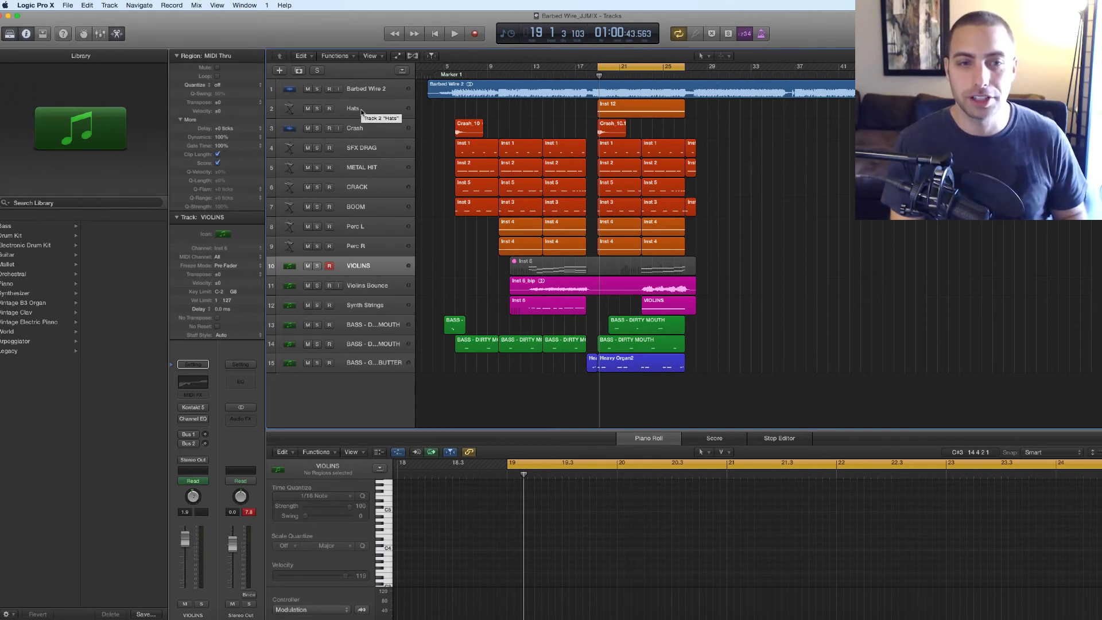
# Audition the Hats track in solo and inspect its Kontakt 5 instrument, closing the plug-in window.
pyautogui.click(317, 109)
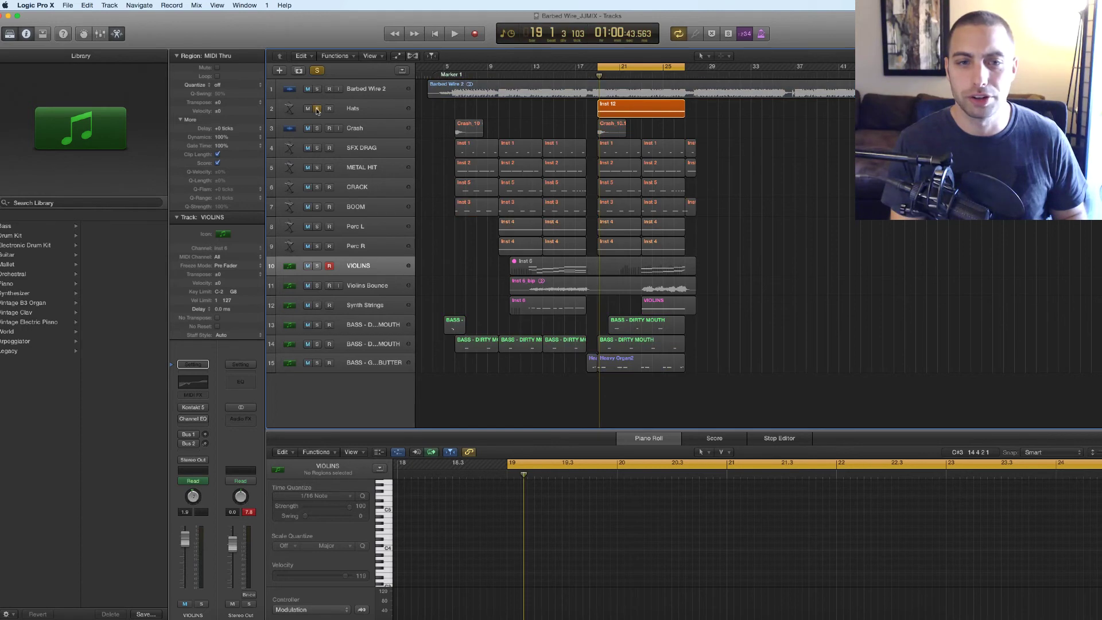
pyautogui.press('space')
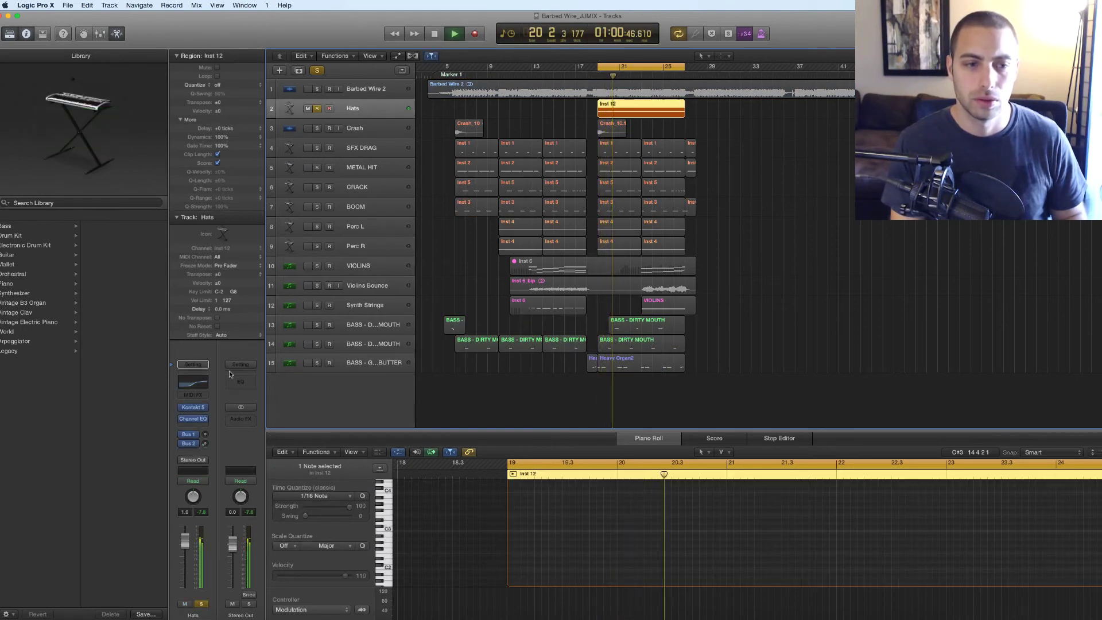
pyautogui.press('space')
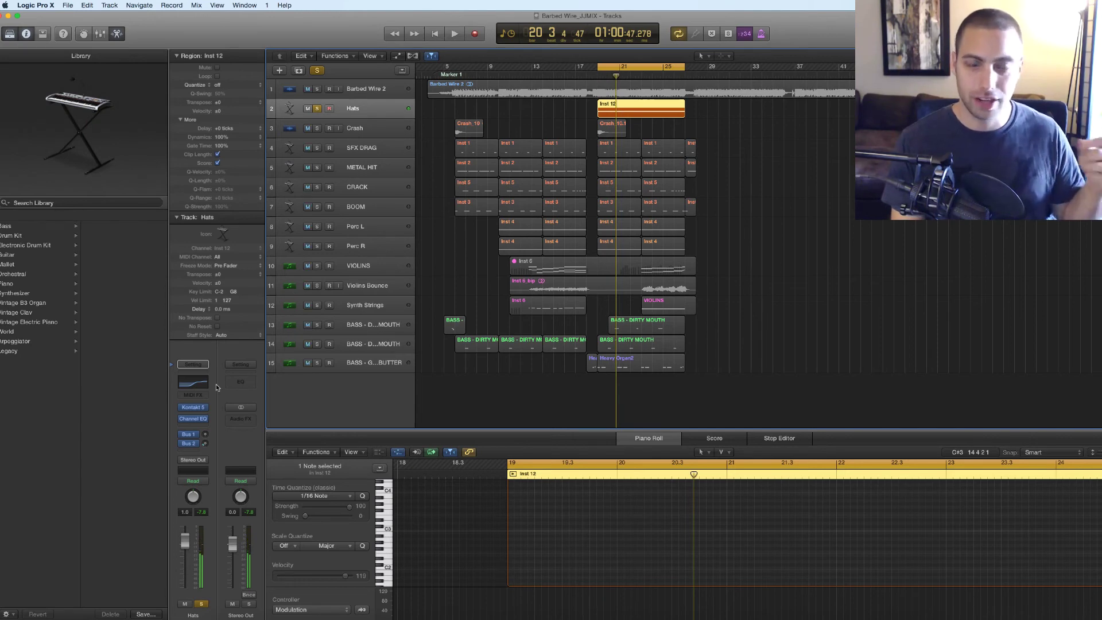
pyautogui.click(193, 407)
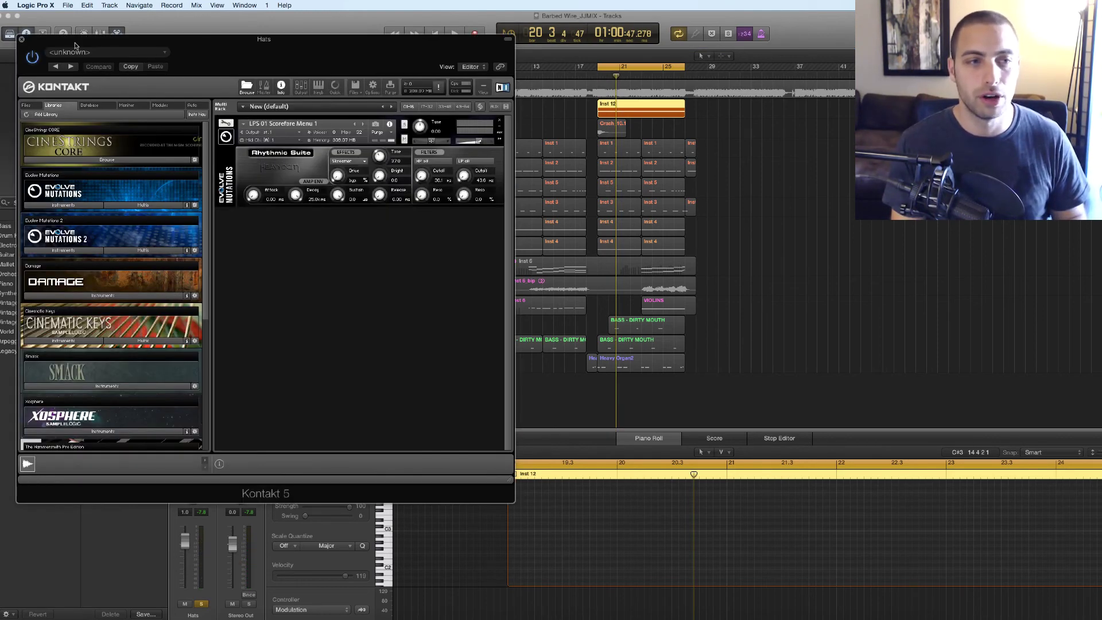
pyautogui.click(22, 39)
# Add the Crash through Perc R tracks to the Hats solo, play the percussion together, and clear all solos.
pyautogui.moveTo(317, 128); pyautogui.dragTo(320, 246)
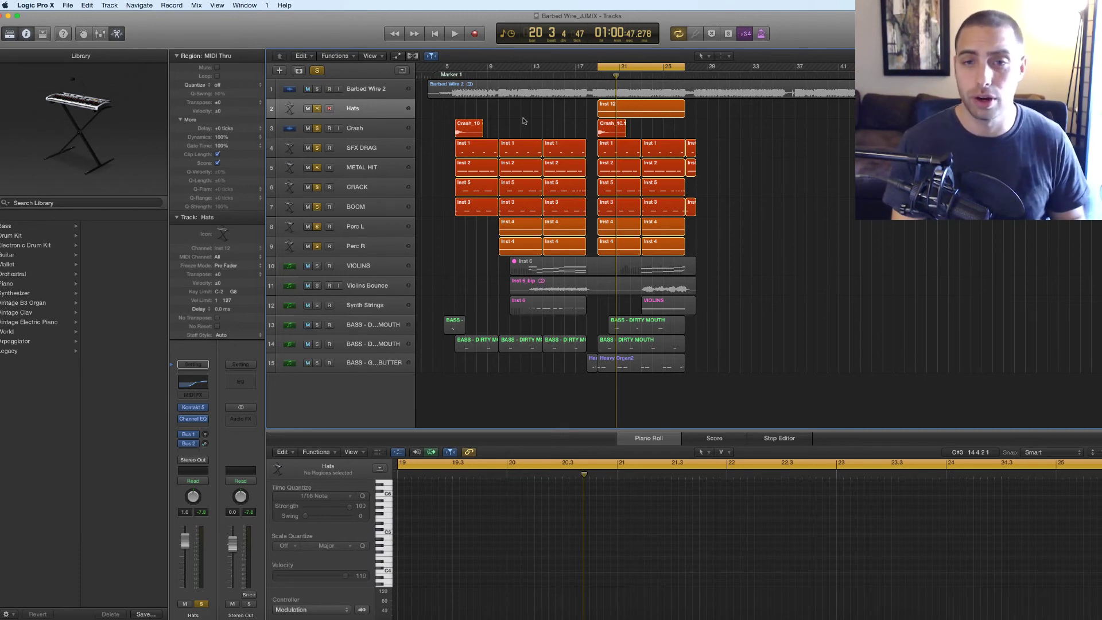
pyautogui.press('space')
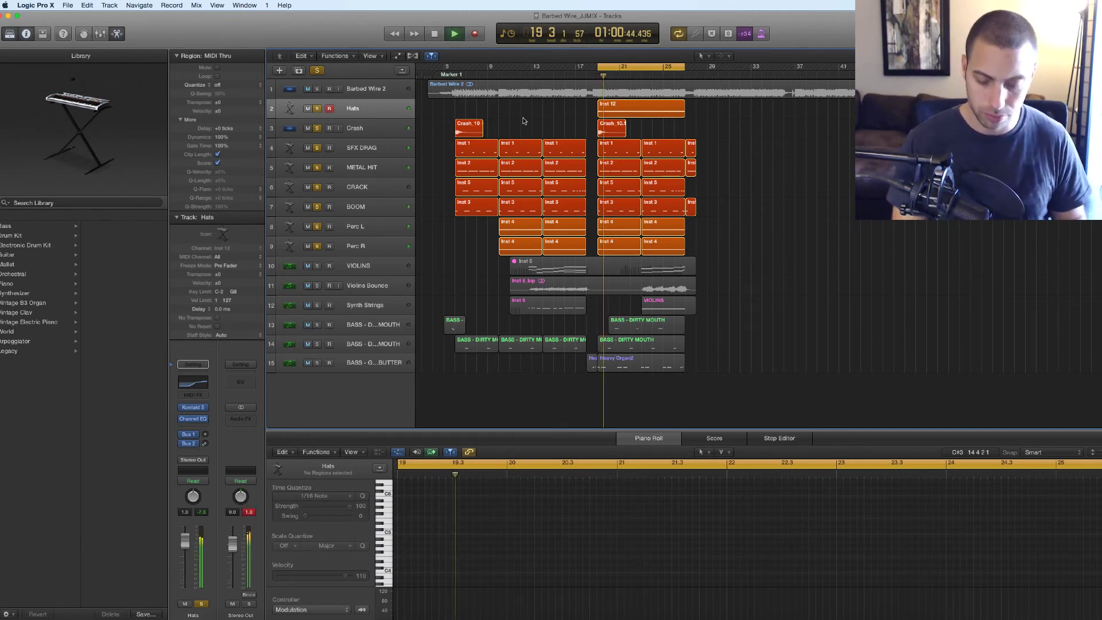
pyautogui.press('XF86AudioLowerVolume')
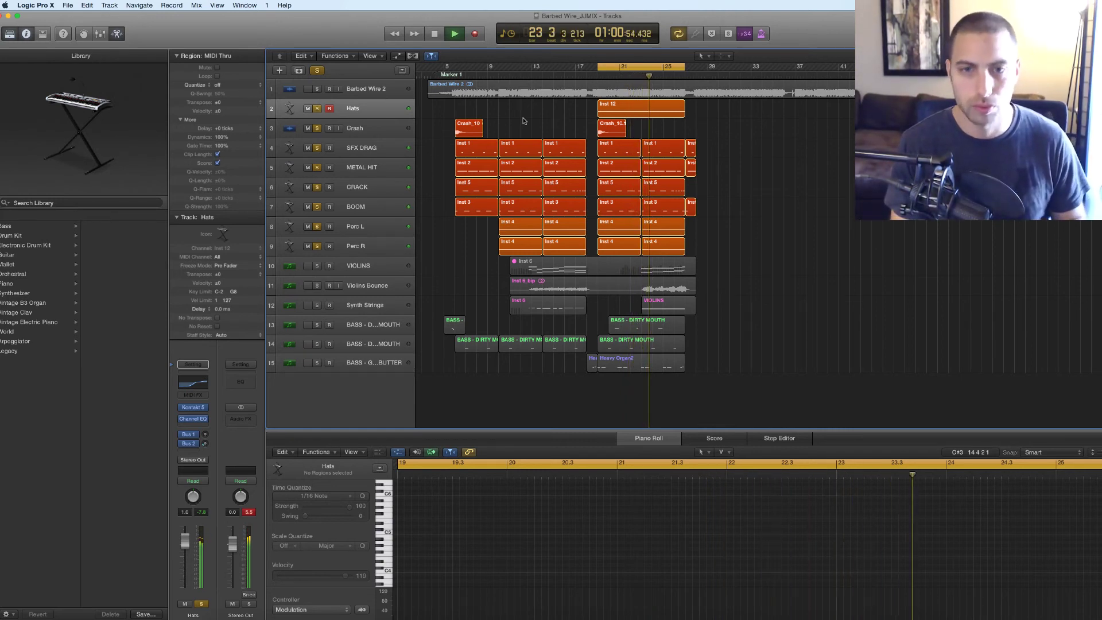
pyautogui.press('space')
pyautogui.click(319, 71)
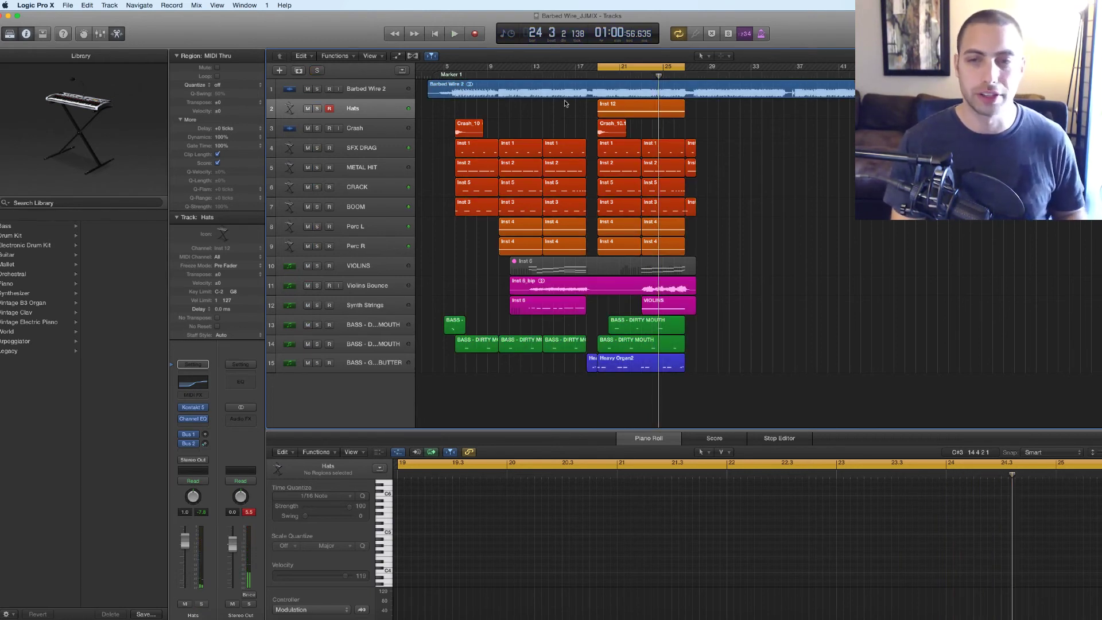
# Select the BASS - GUTTER BUTTER track and audition it in solo, then unsolo it and stop playback.
pyautogui.moveTo(685, 67)
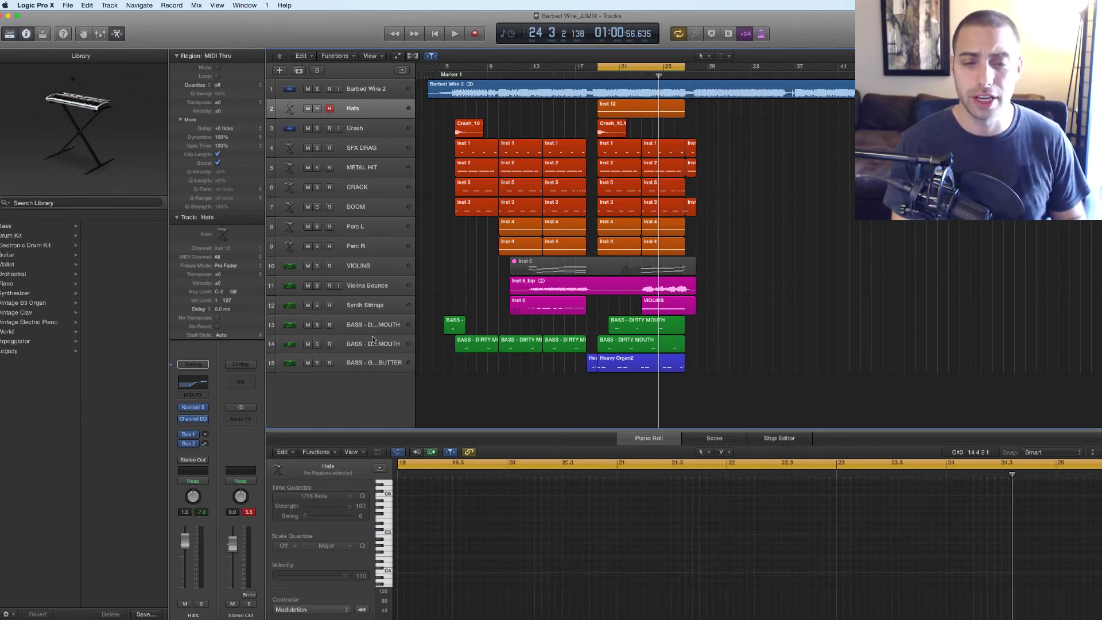
pyautogui.click(373, 363)
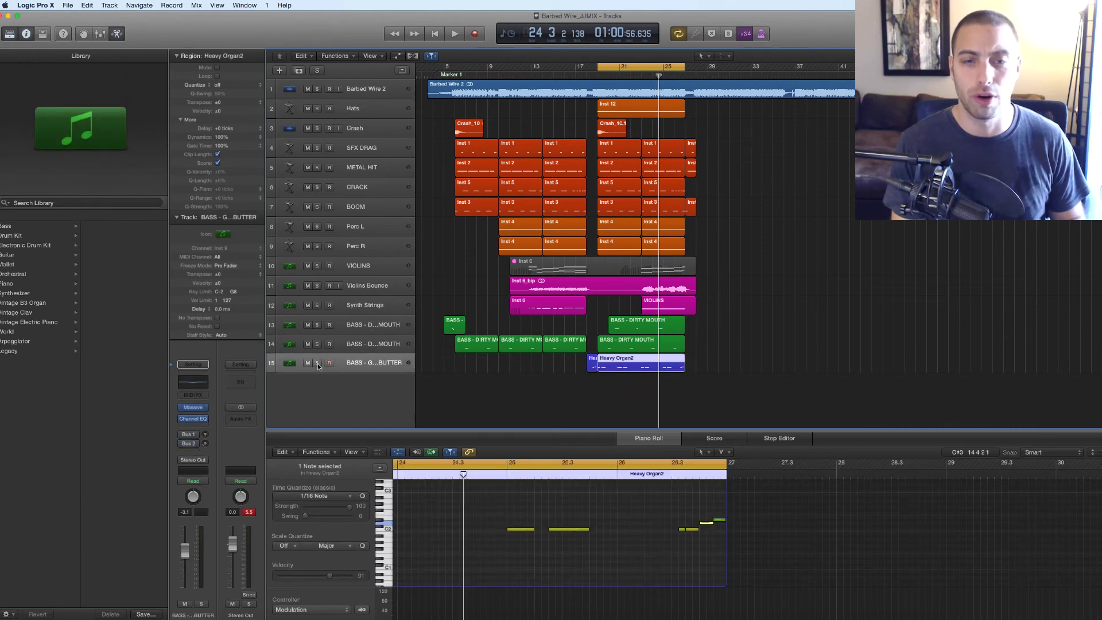
pyautogui.click(317, 363)
pyautogui.press('space')
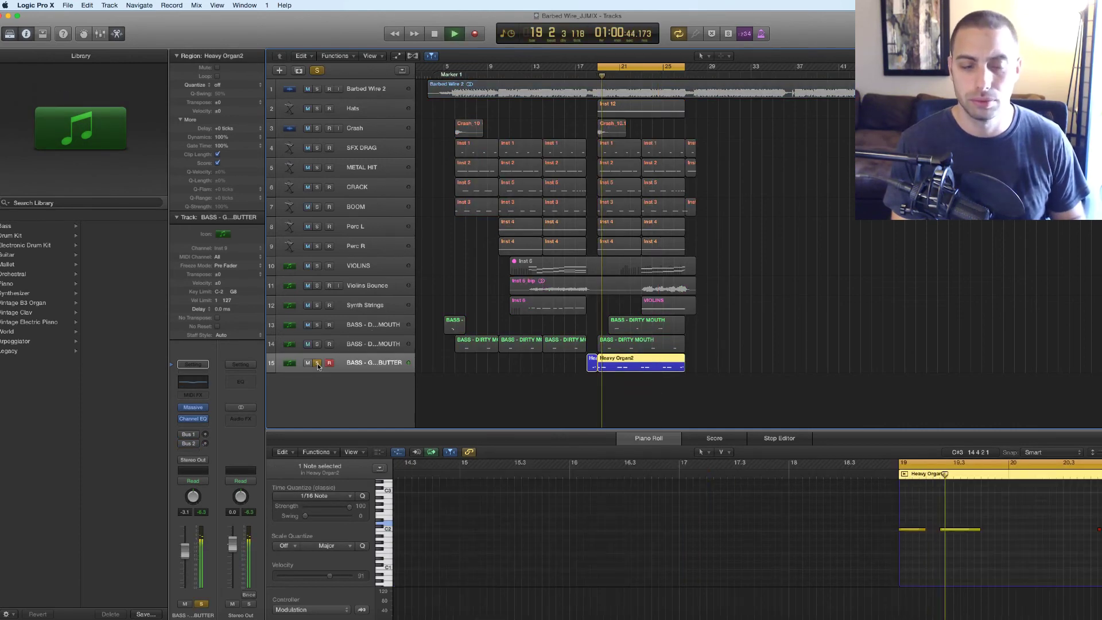
pyautogui.click(317, 363)
pyautogui.press('space')
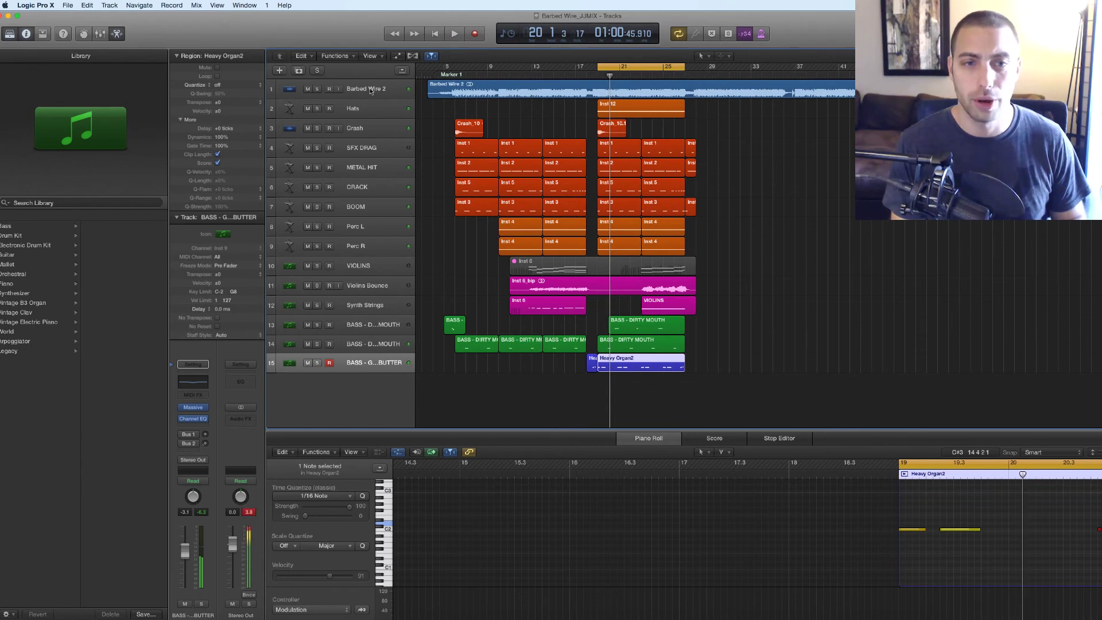
# Solo the original Barbed Wire 2 audio track and play it from the start of the cycle range.
pyautogui.click(317, 89)
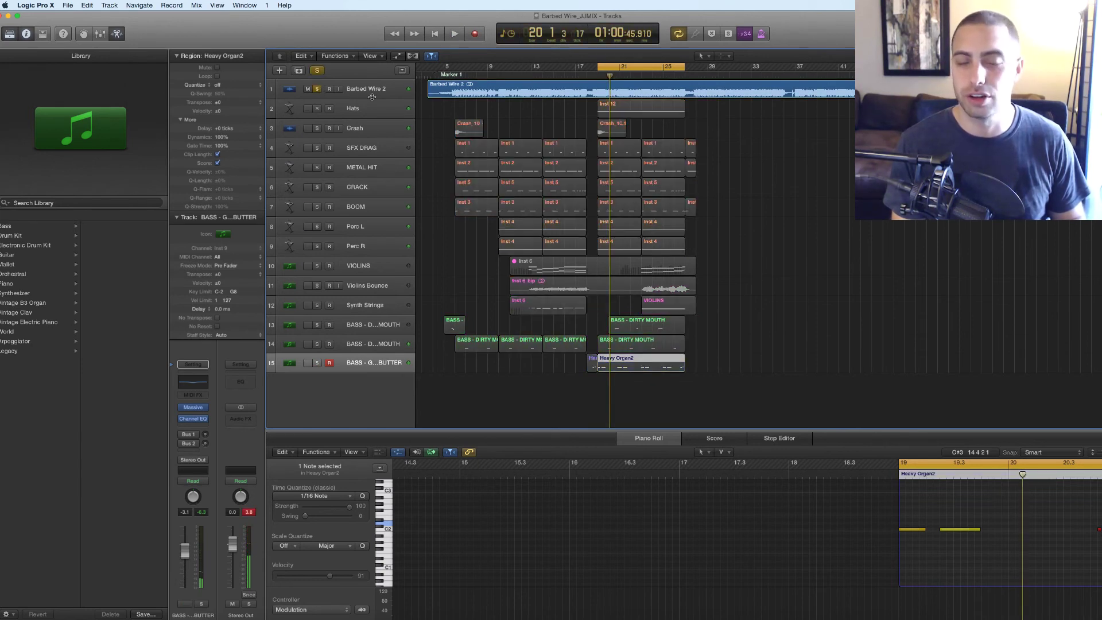
pyautogui.press('space')
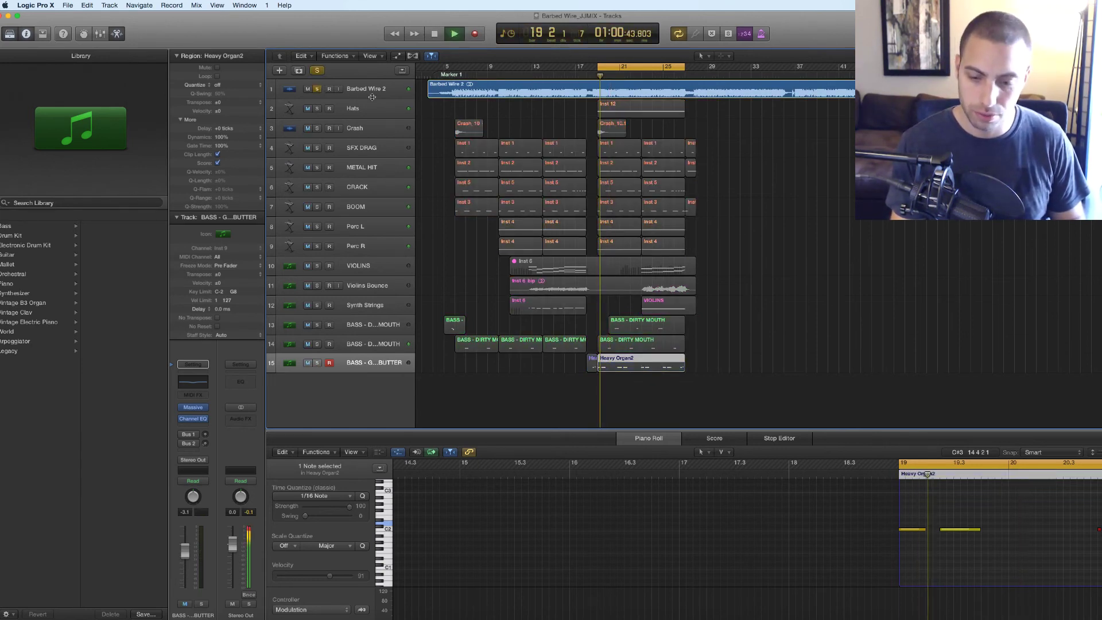
pyautogui.press('space')
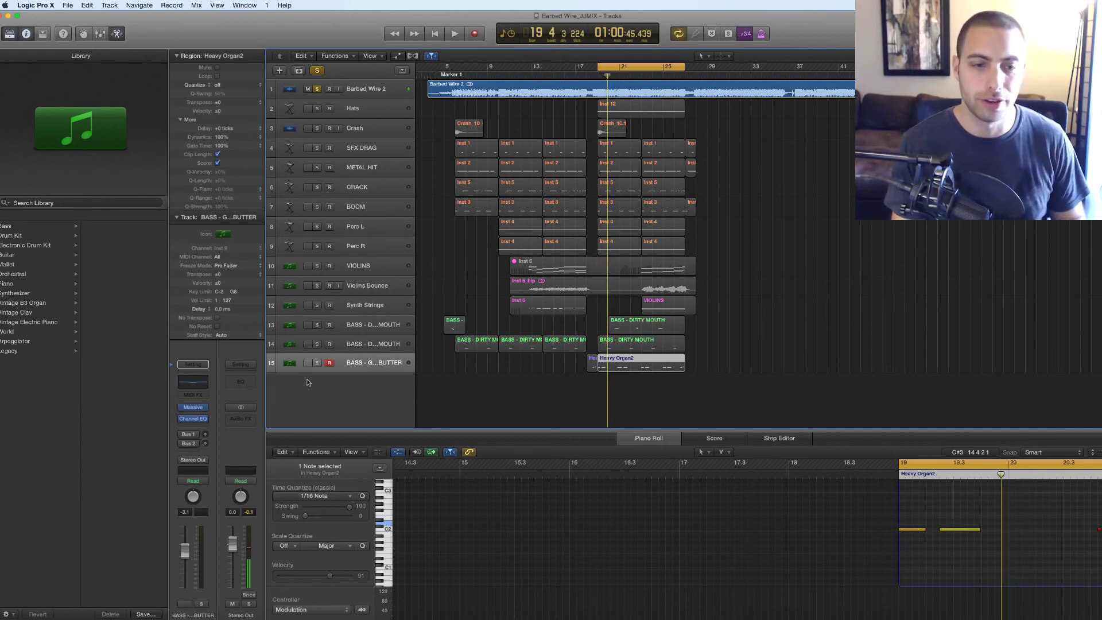
# Add BASS - GUTTER BUTTER to the Barbed Wire 2 solo, play both together, clear the solos and deselect the regions.
pyautogui.click(319, 363)
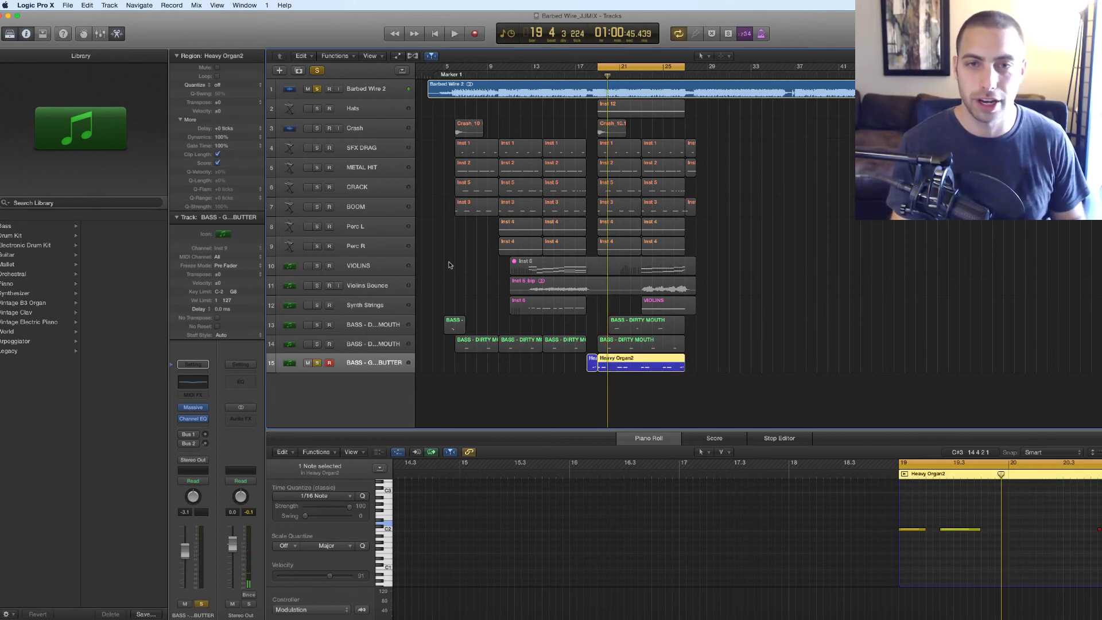
pyautogui.press('space')
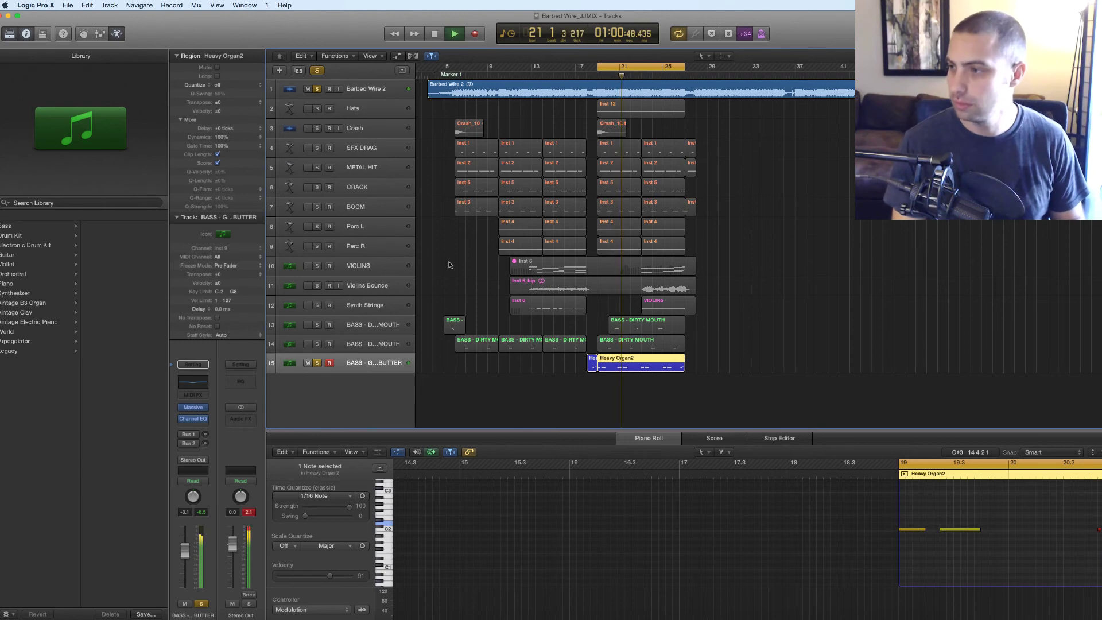
pyautogui.press('space')
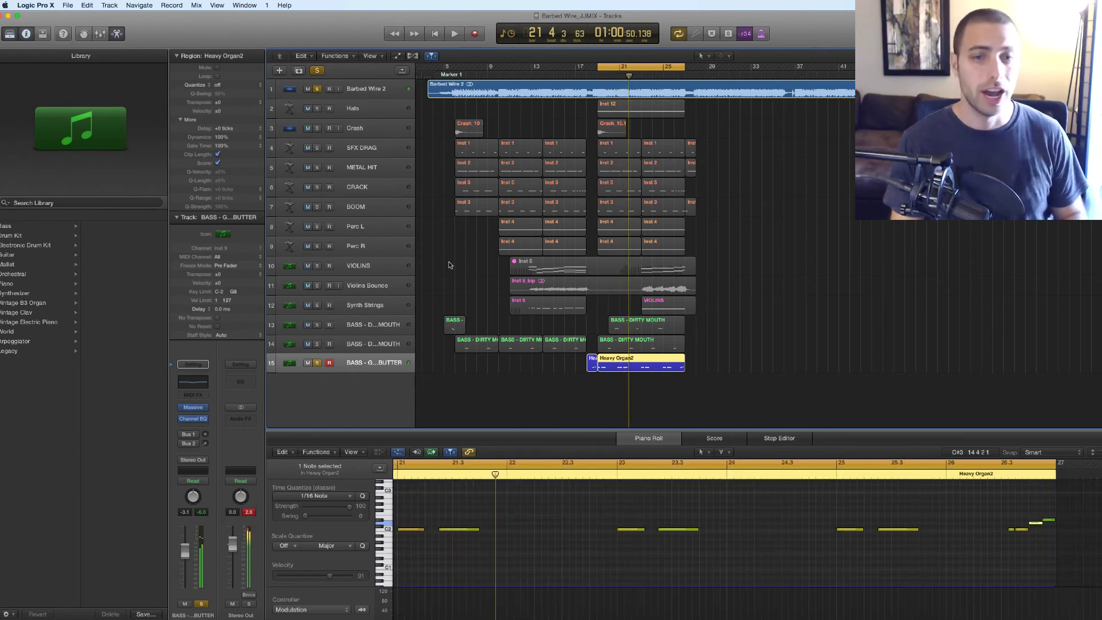
pyautogui.click(317, 70)
pyautogui.click(445, 142)
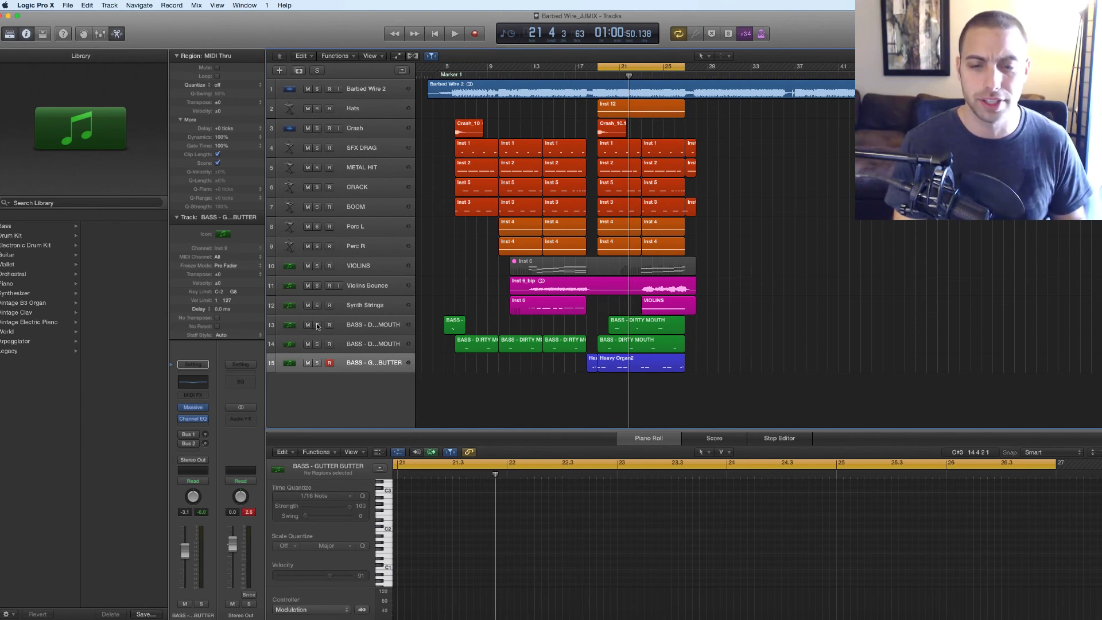
# Solo both BASS - DIRTY MOUTH tracks with BASS - GUTTER BUTTER, play the three basses together, and clear the solos.
pyautogui.moveTo(317, 327); pyautogui.dragTo(318, 363)
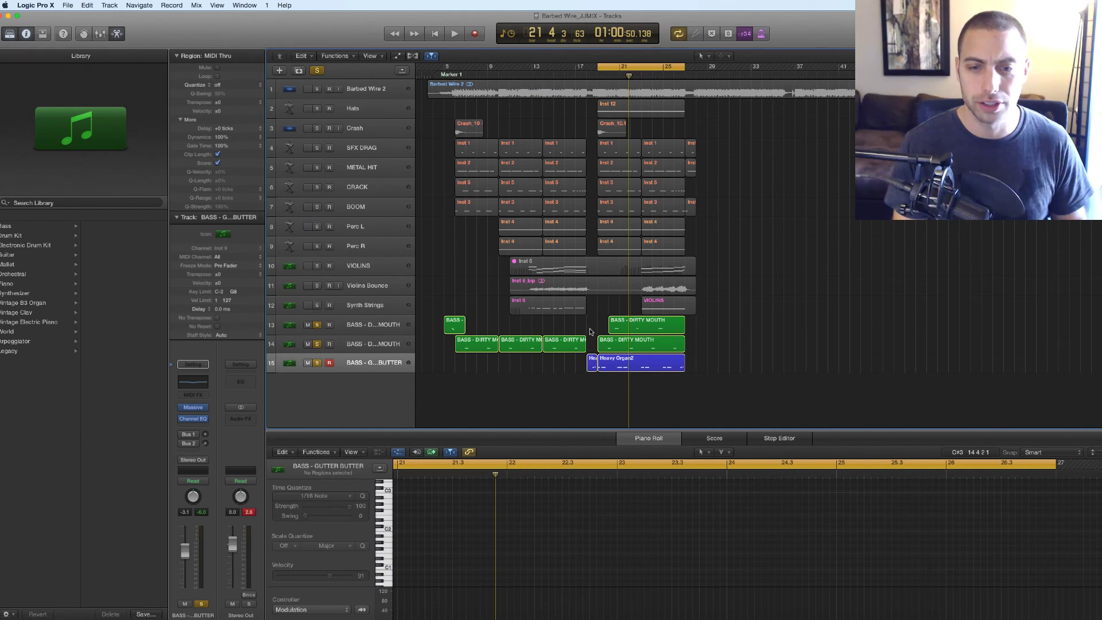
pyautogui.press('space')
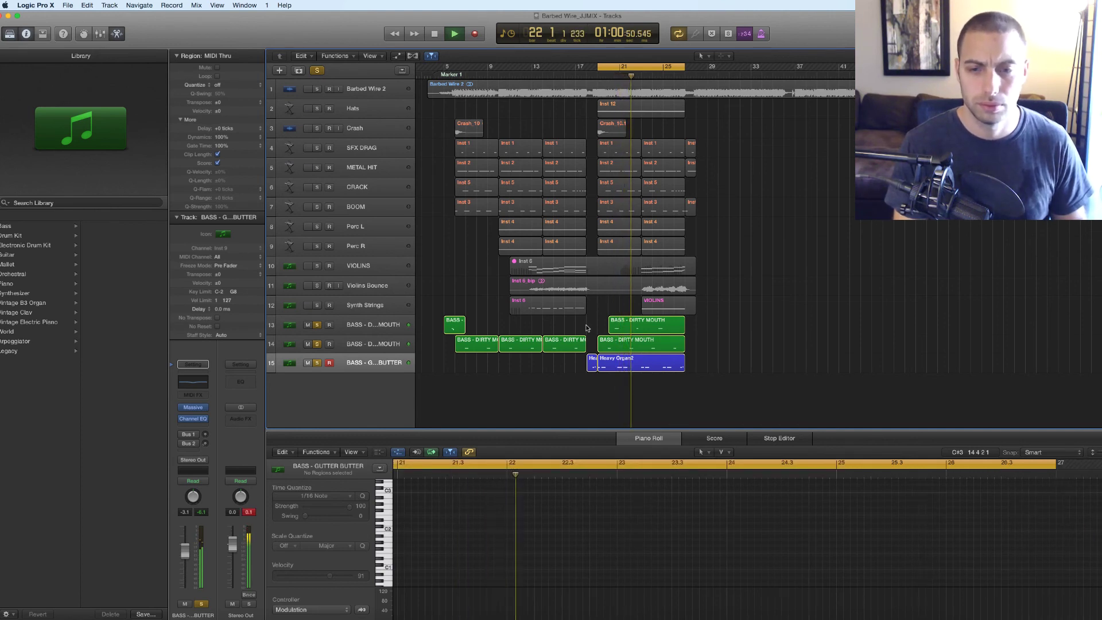
pyautogui.press('space')
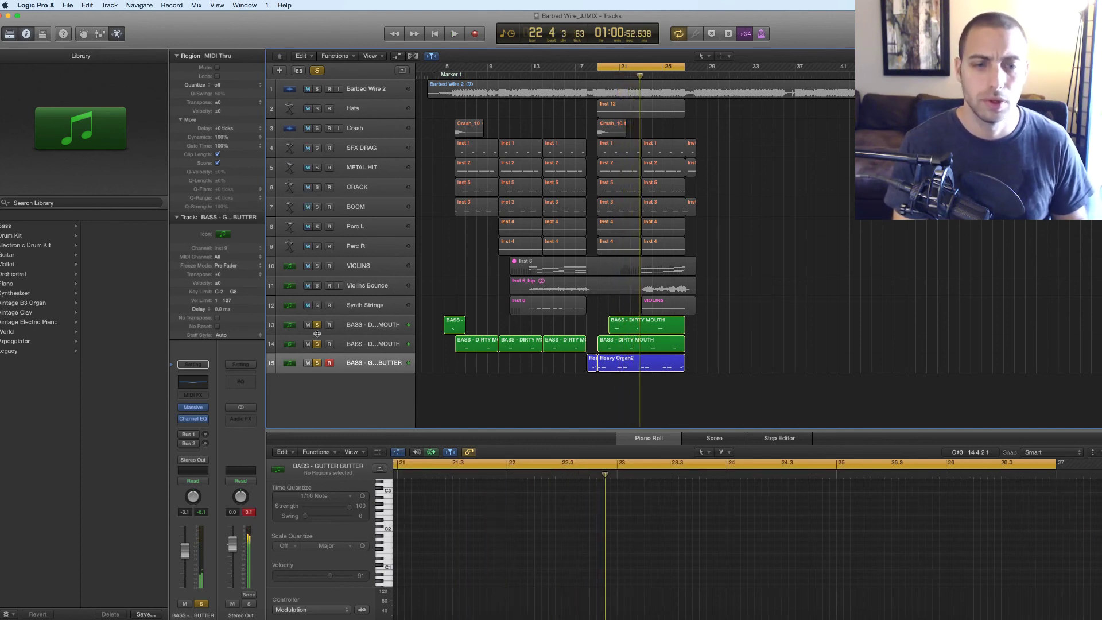
pyautogui.click(318, 70)
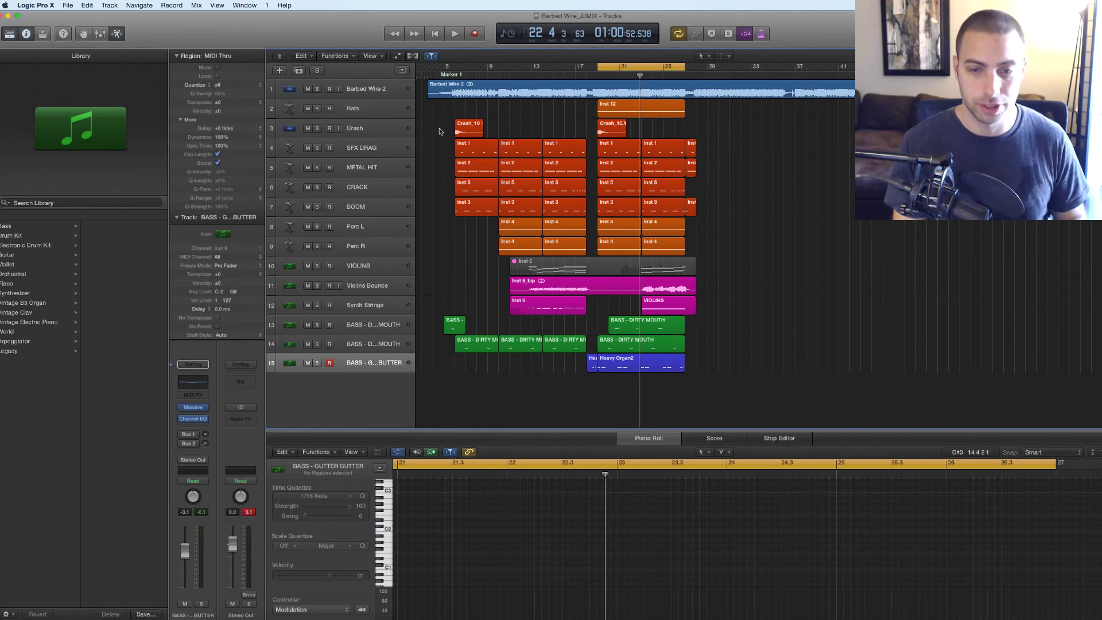
# Play the full mix past bar 29, turning cycle mode off during playback.
pyautogui.press('space')
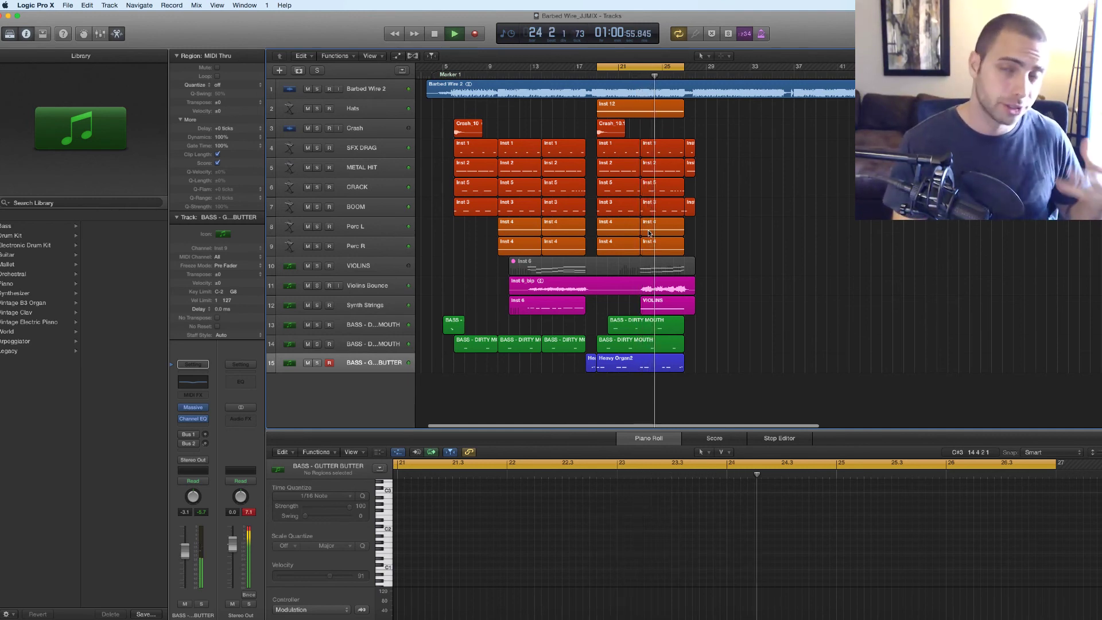
pyautogui.click(659, 67)
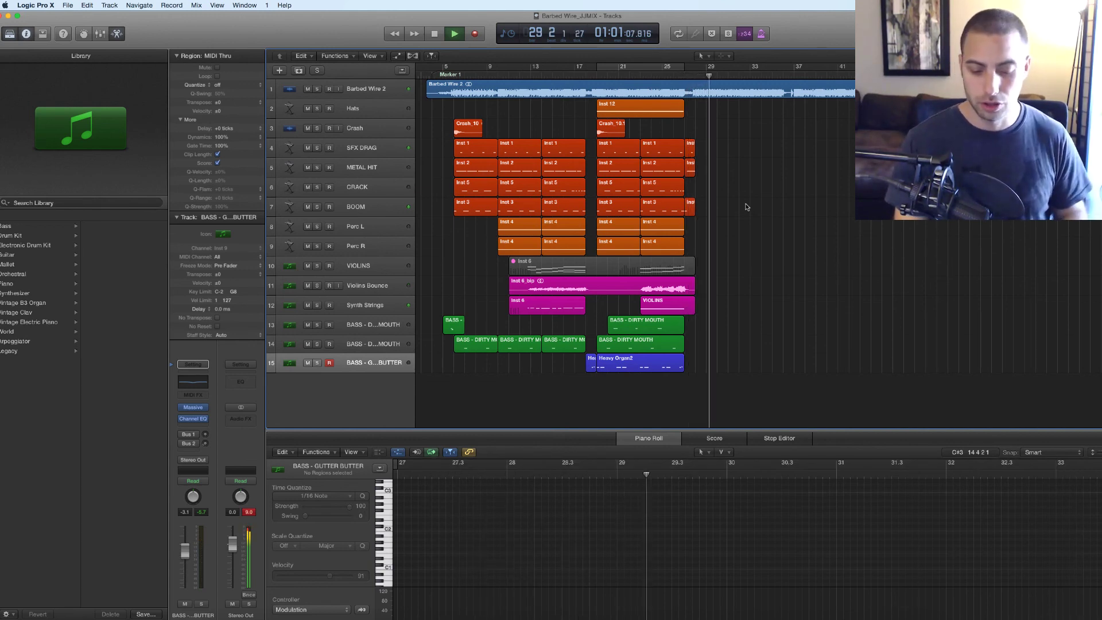
pyautogui.press('space')
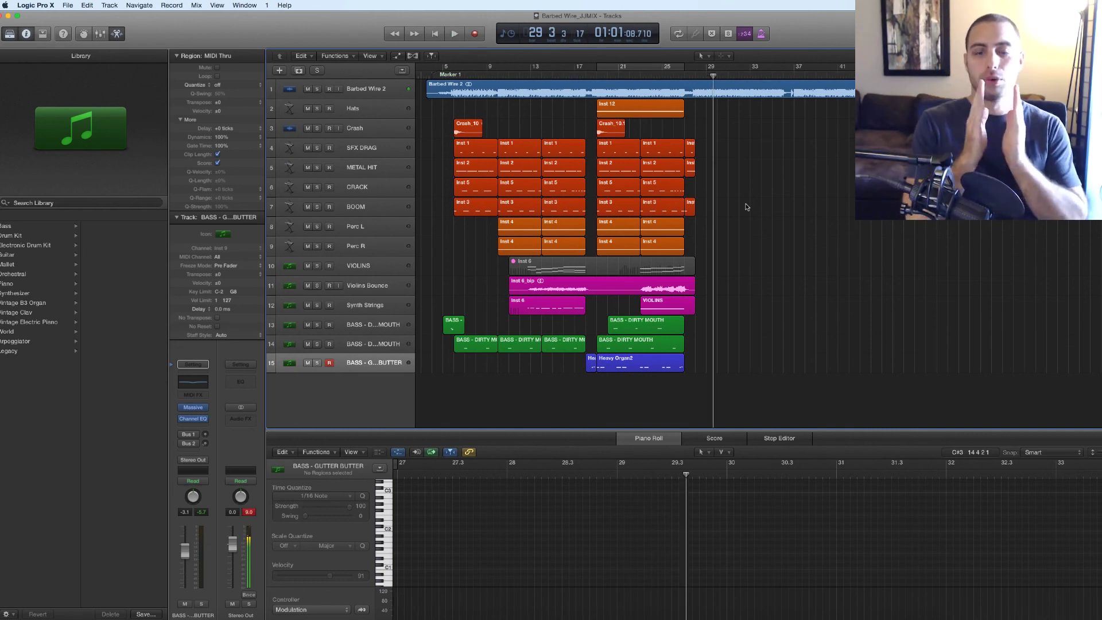